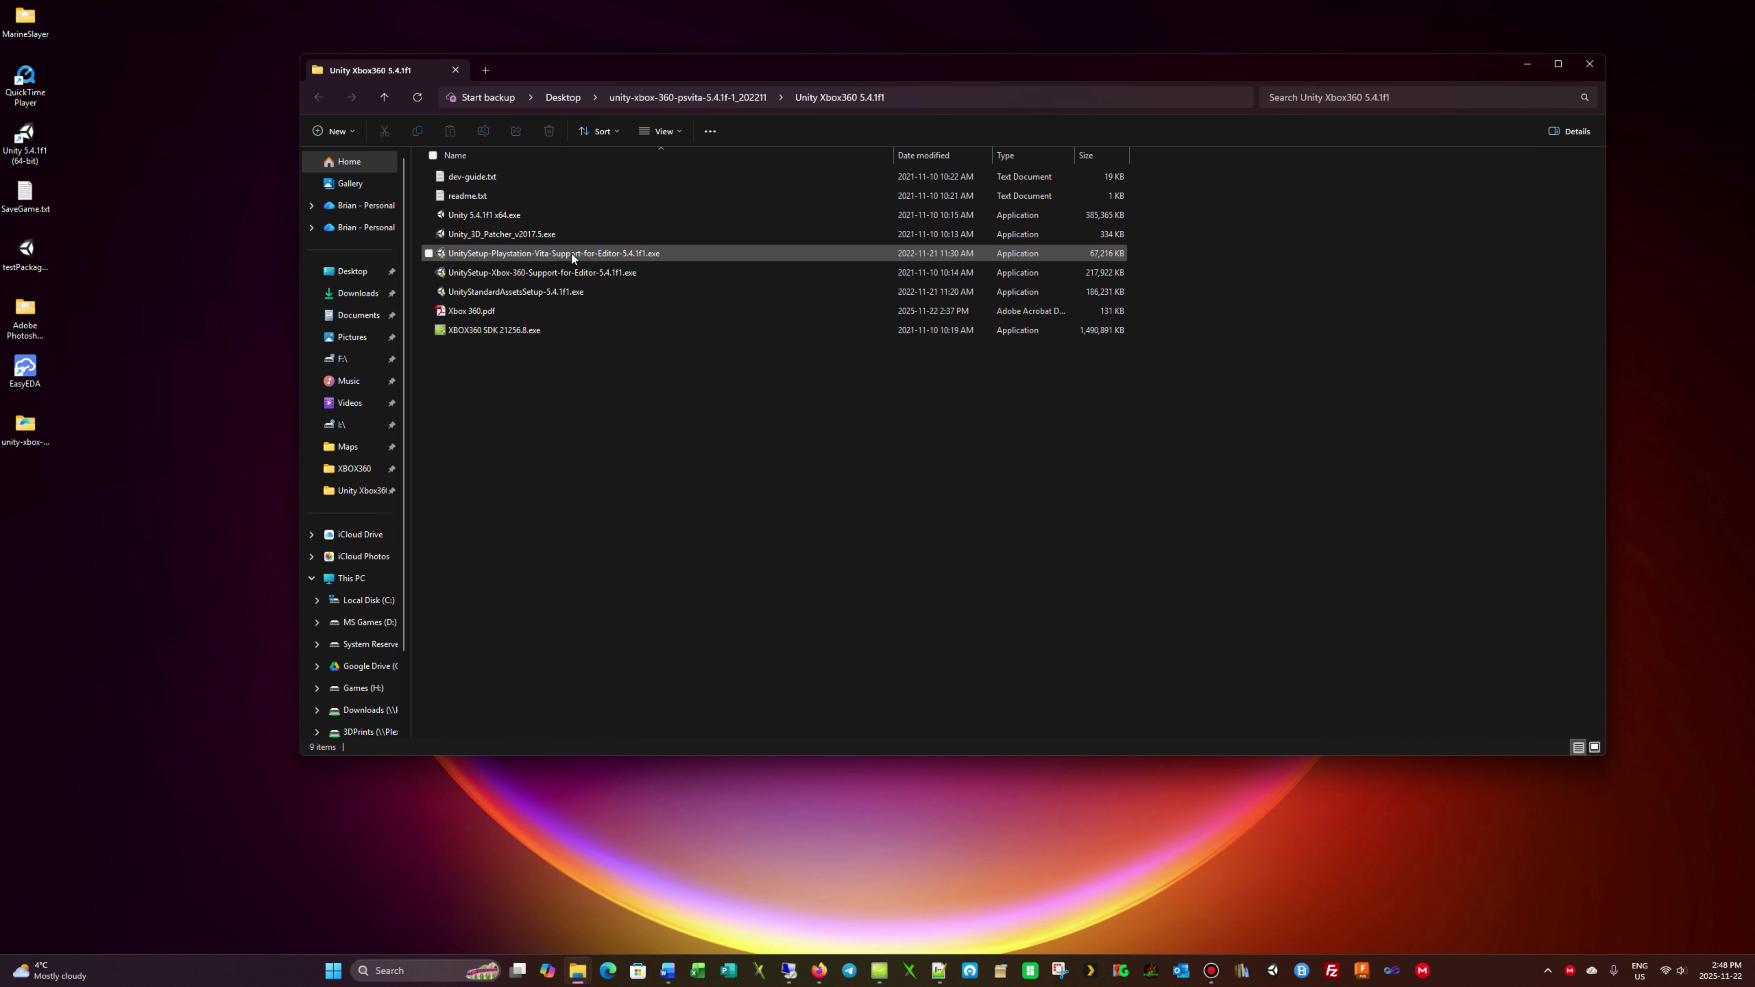
{"action": "mouse_move", "coordinate": [573, 253]}
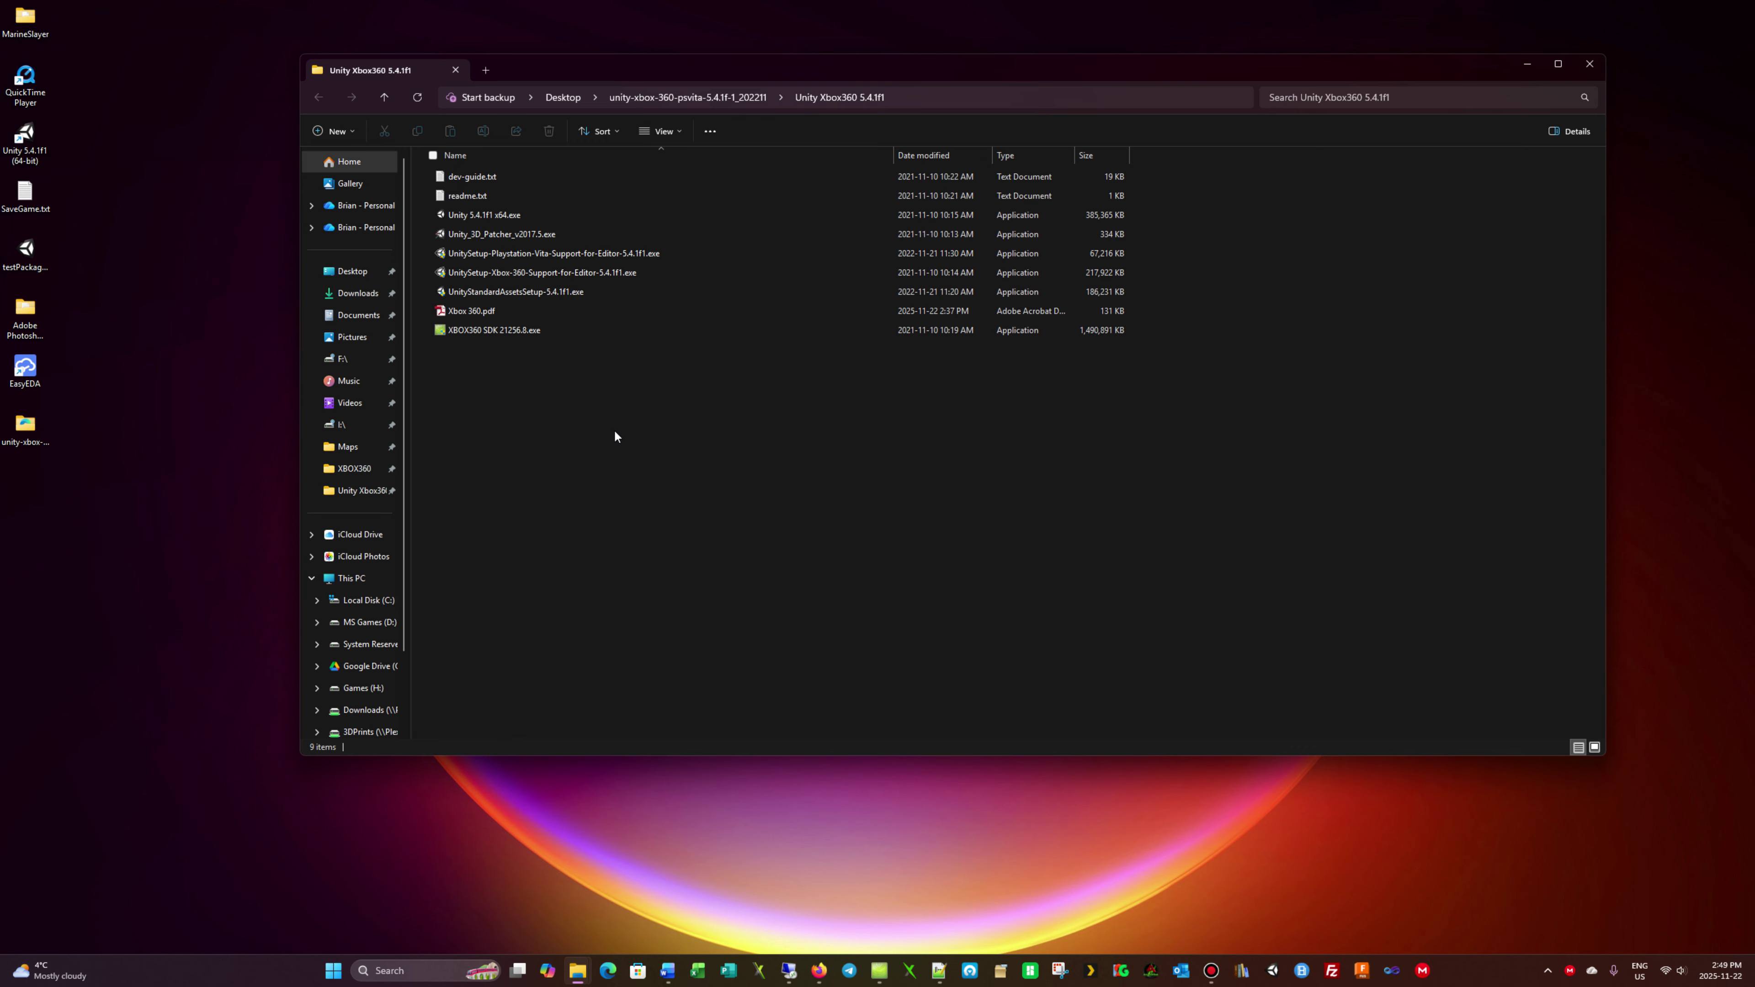
{"action": "left_click", "coordinate": [31, 435]}
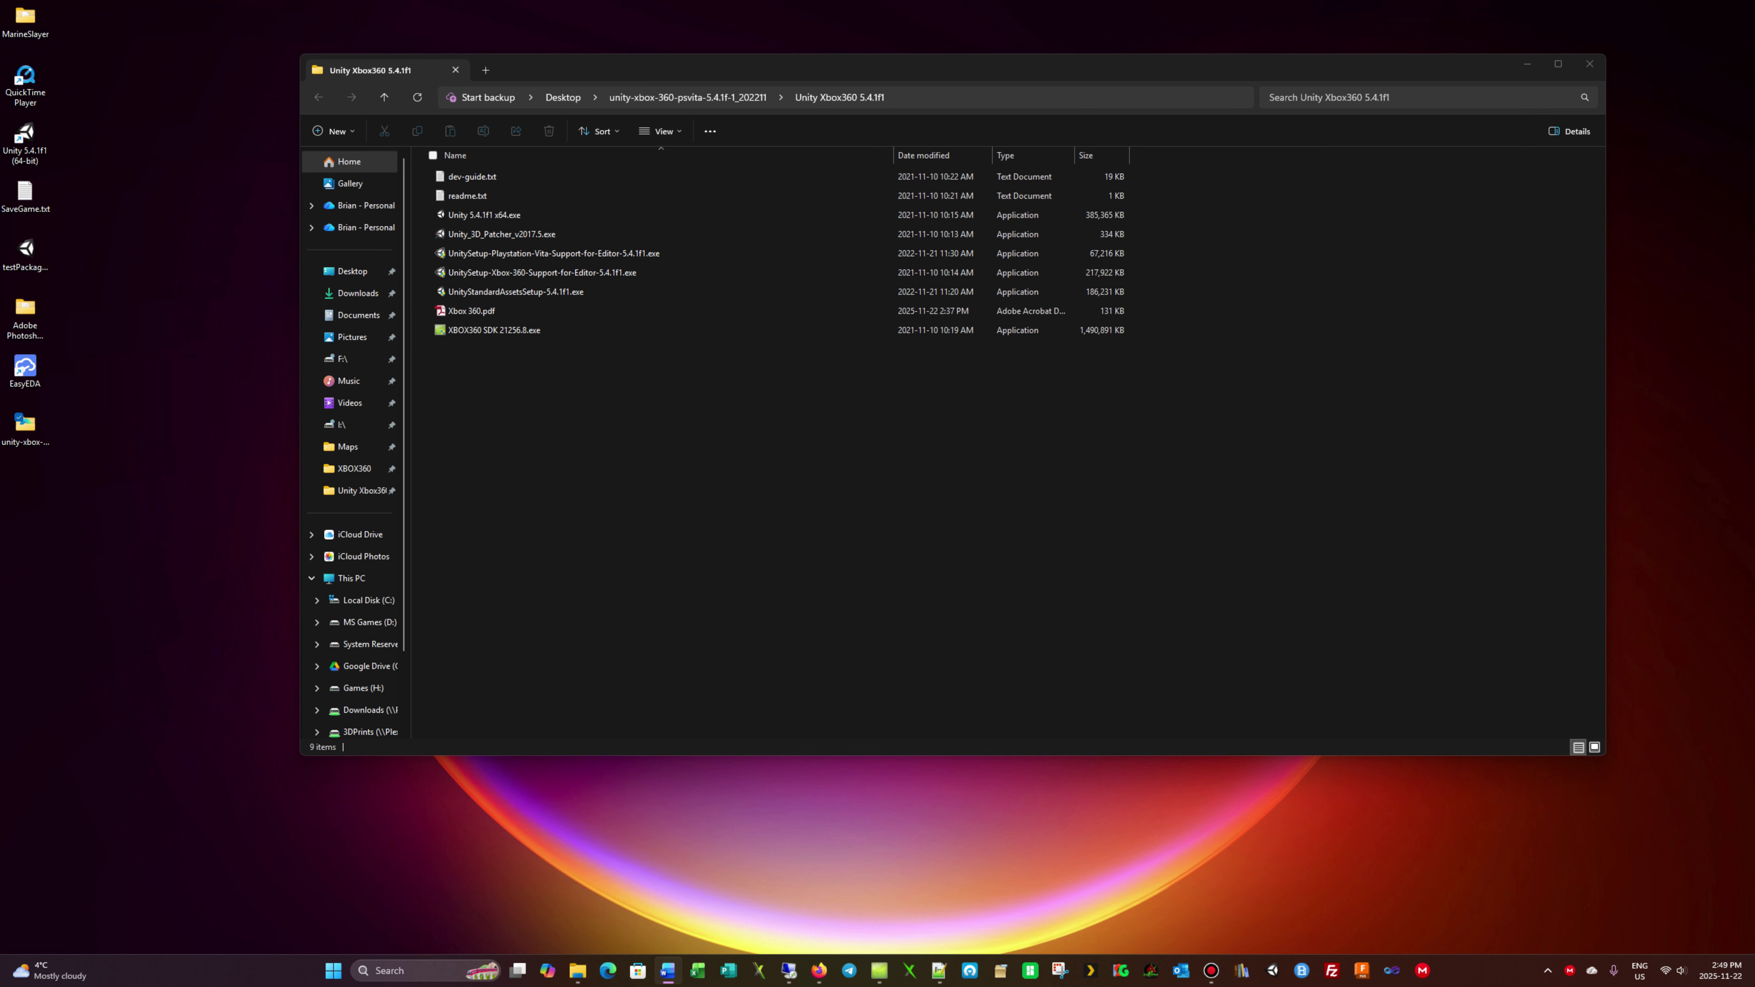
{"action": "left_click", "coordinate": [485, 332]}
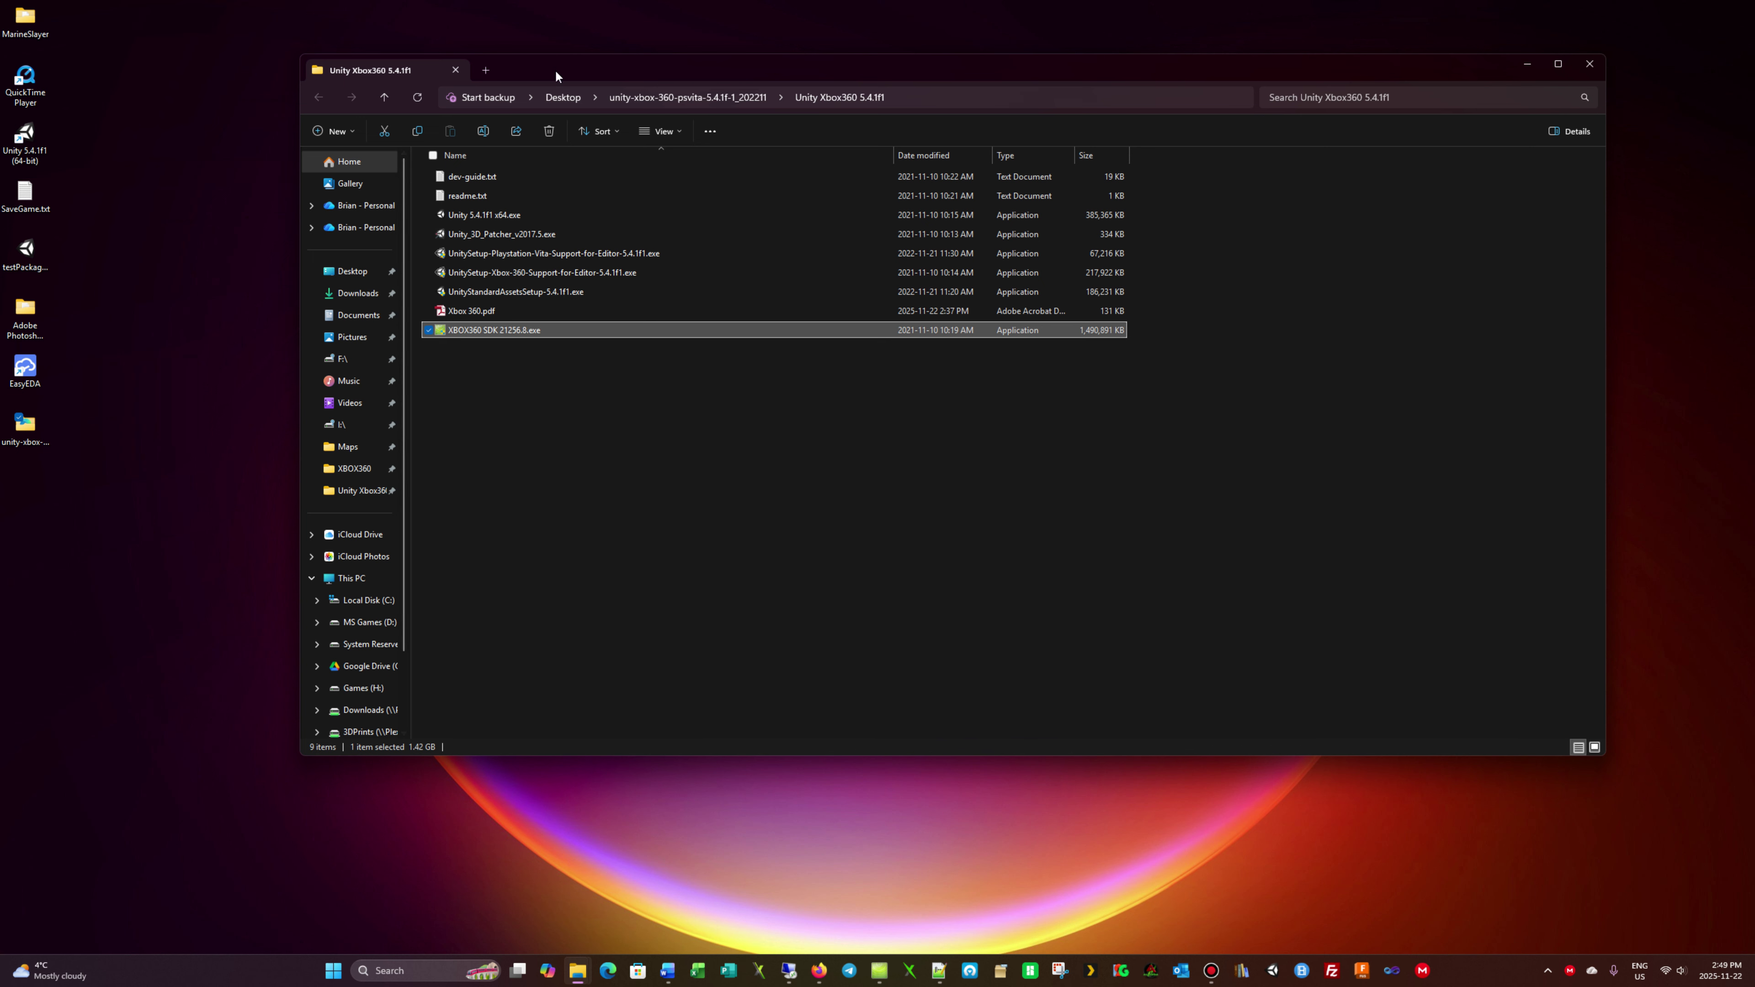
{"action": "left_click", "coordinate": [561, 461]}
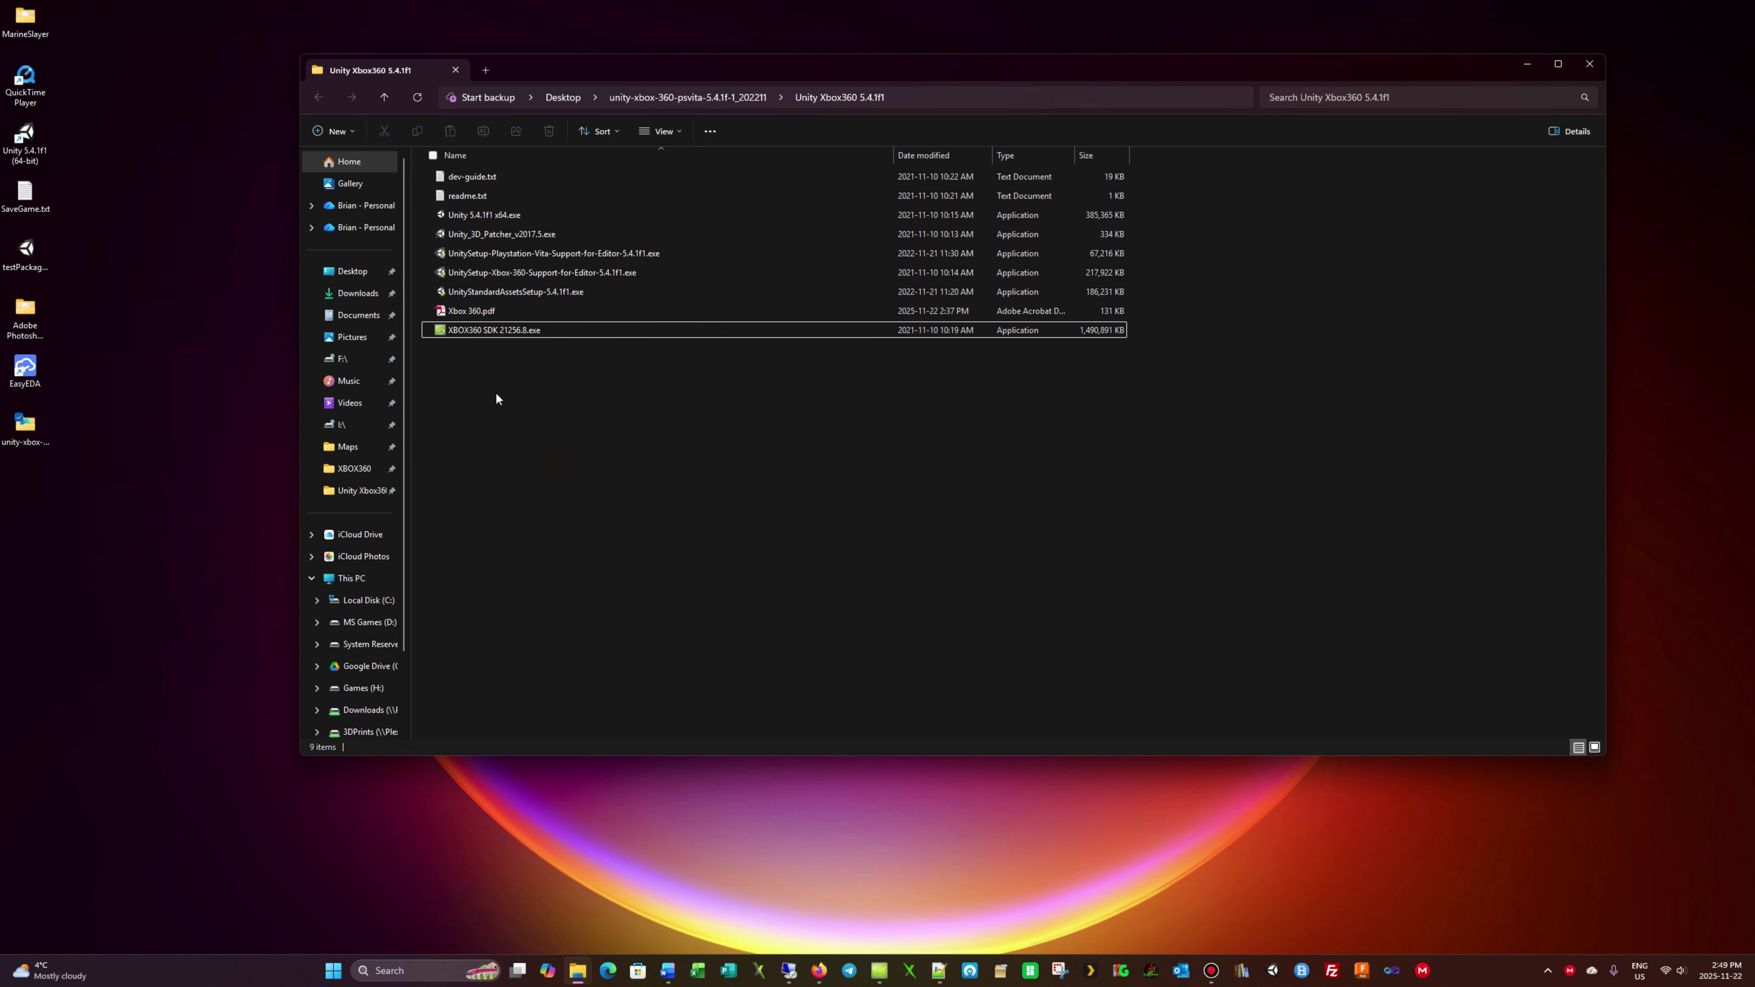
Start the XBOX360 SDK 21256.8.exe installer and close the running Xbox UI Tool so that setup can continue
{"action": "double_click", "coordinate": [486, 334]}
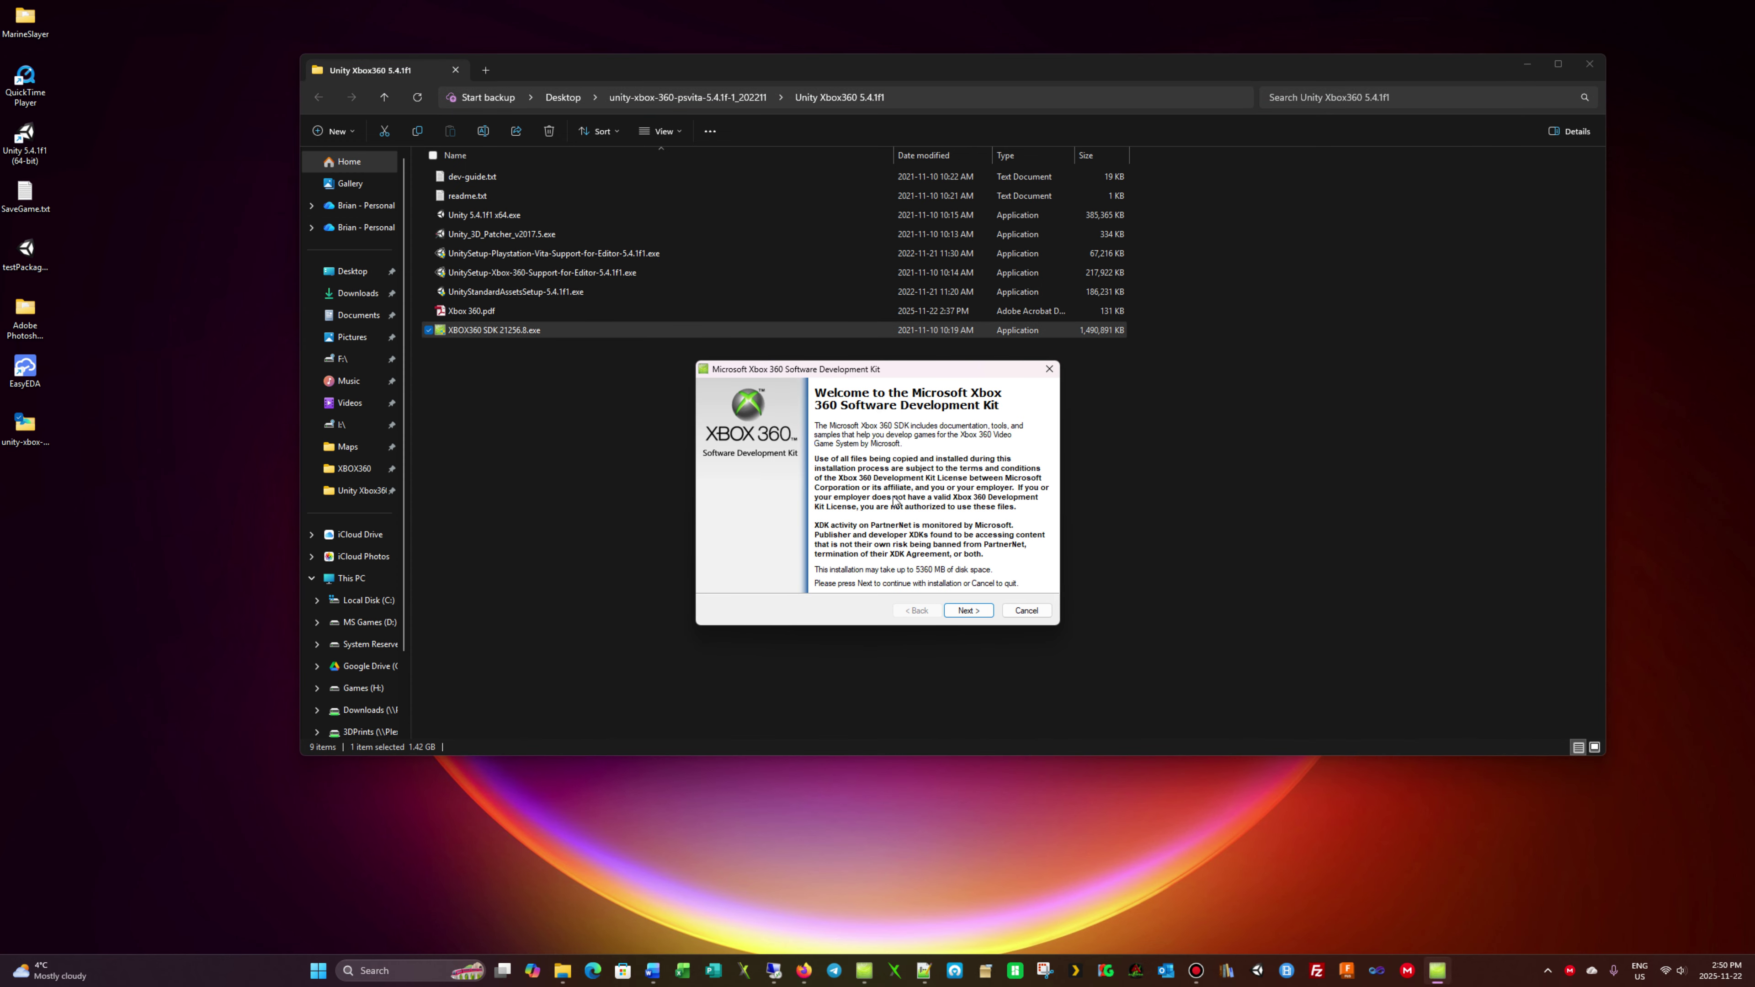
{"action": "left_click", "coordinate": [973, 611]}
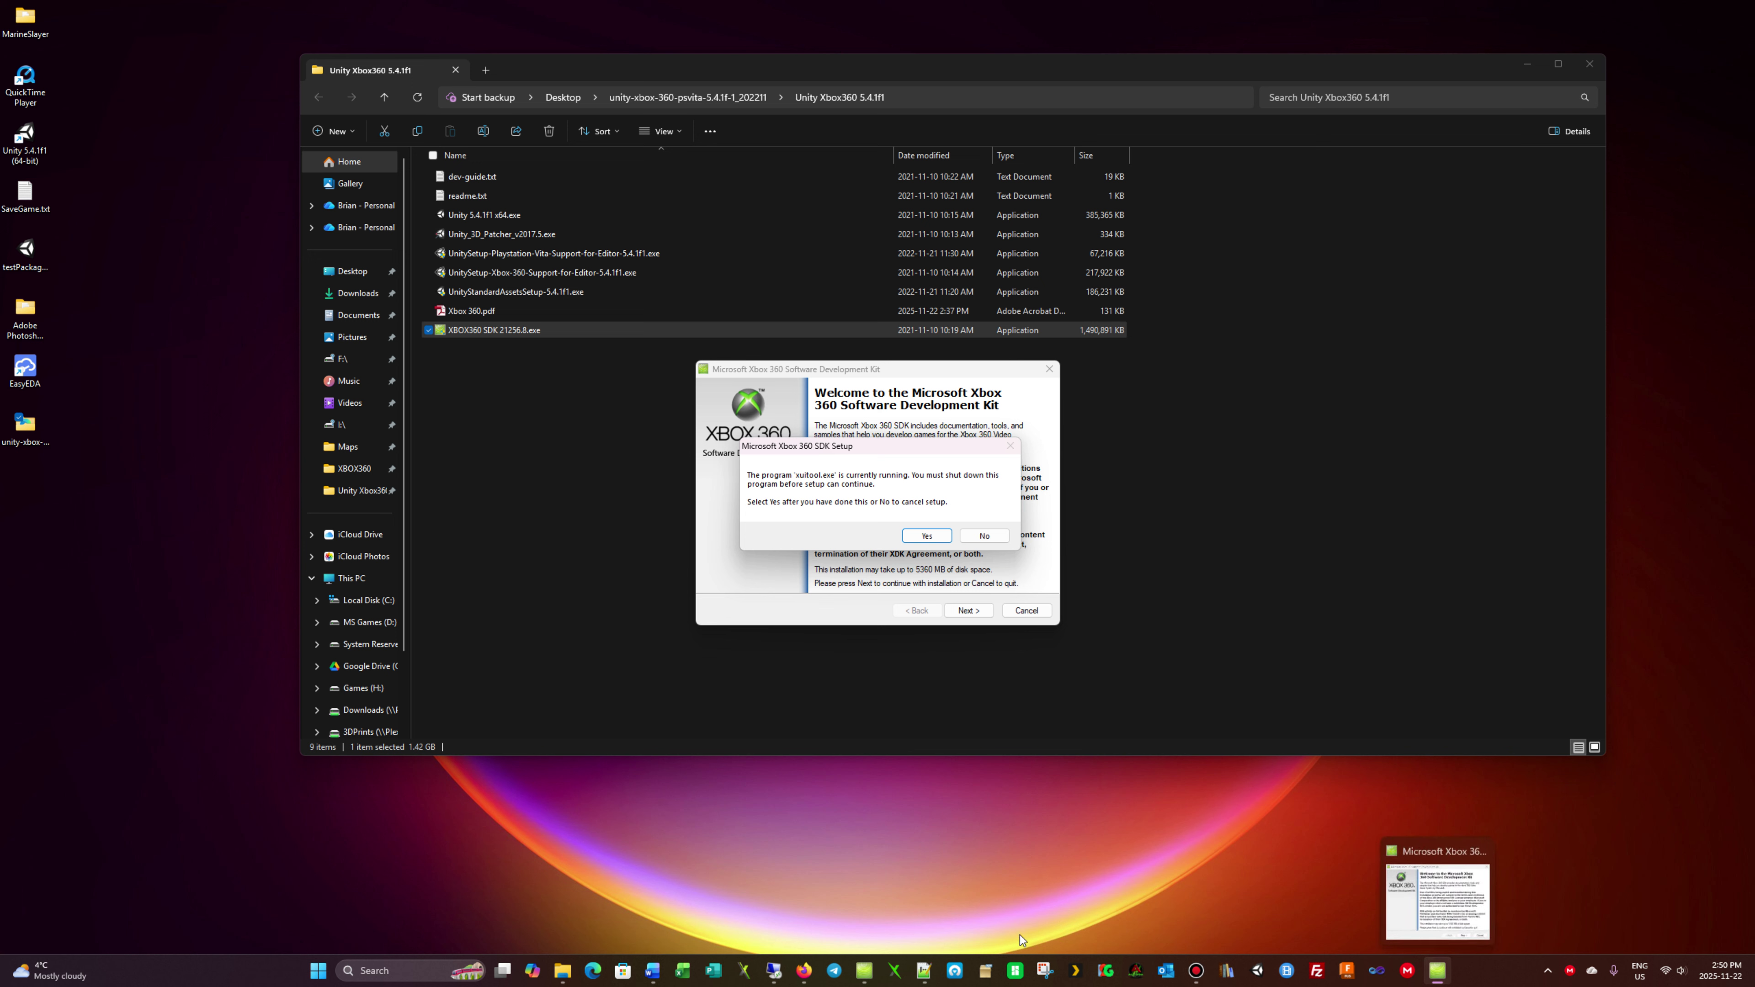
{"action": "mouse_move", "coordinate": [862, 975]}
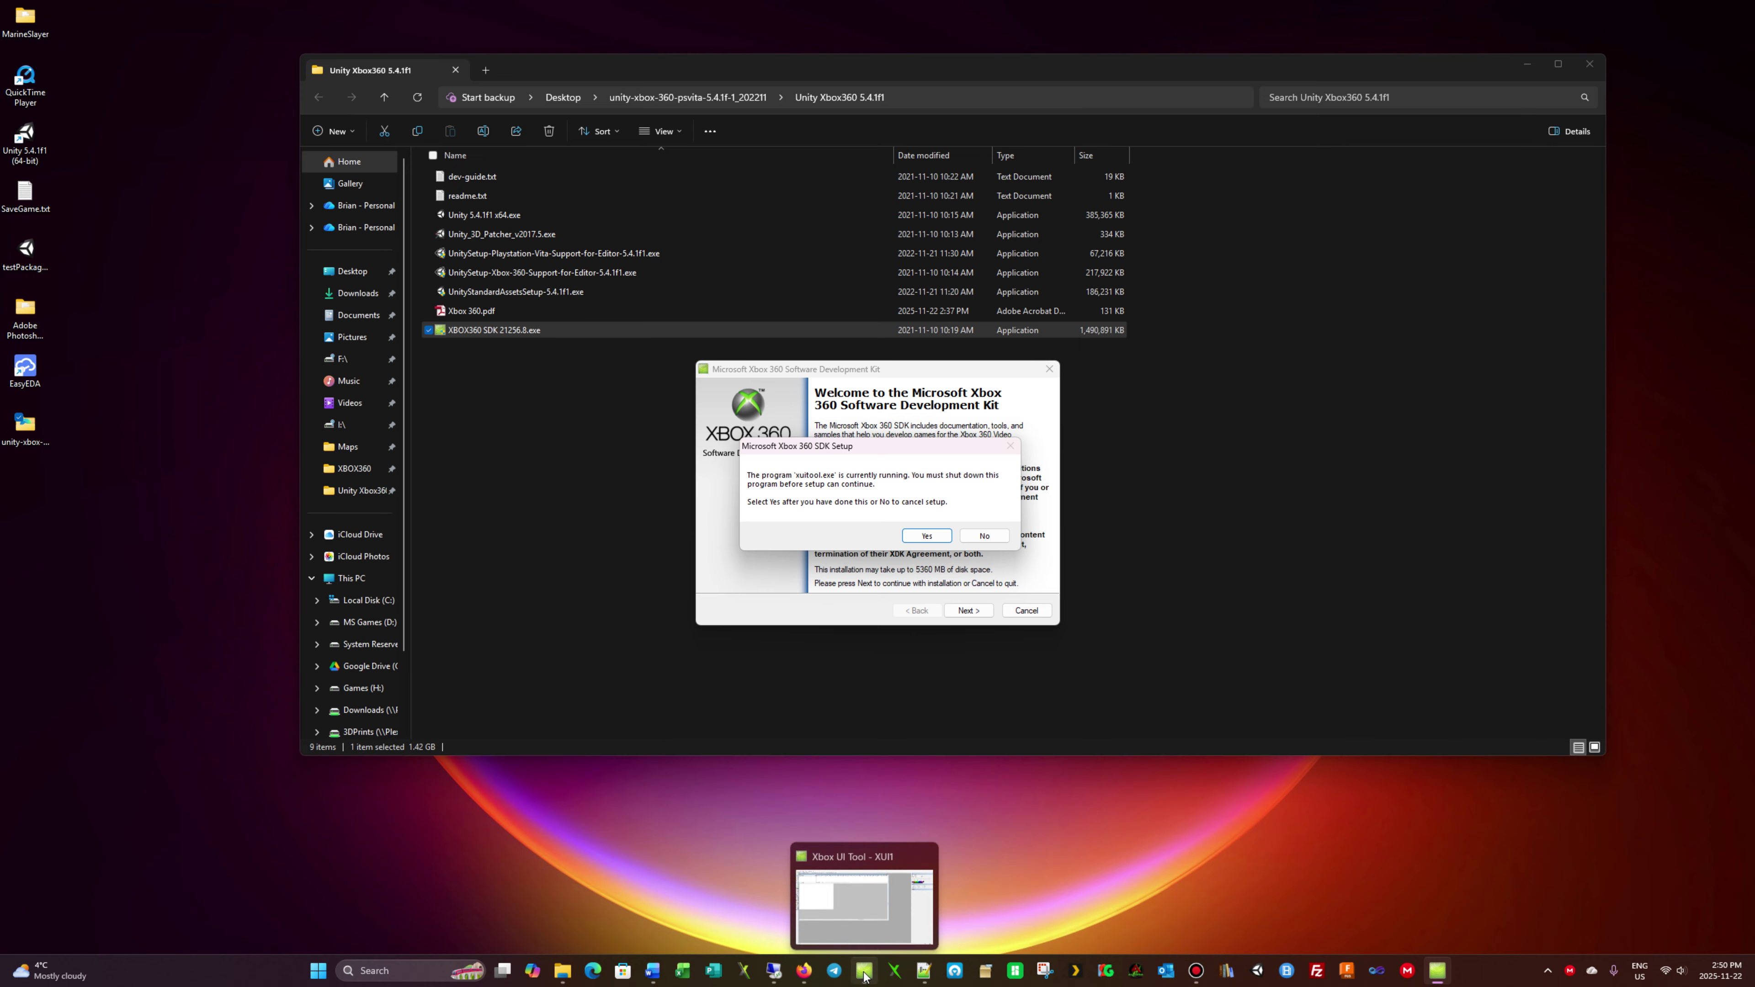
{"action": "left_click", "coordinate": [863, 975]}
{"action": "left_click", "coordinate": [1726, 20]}
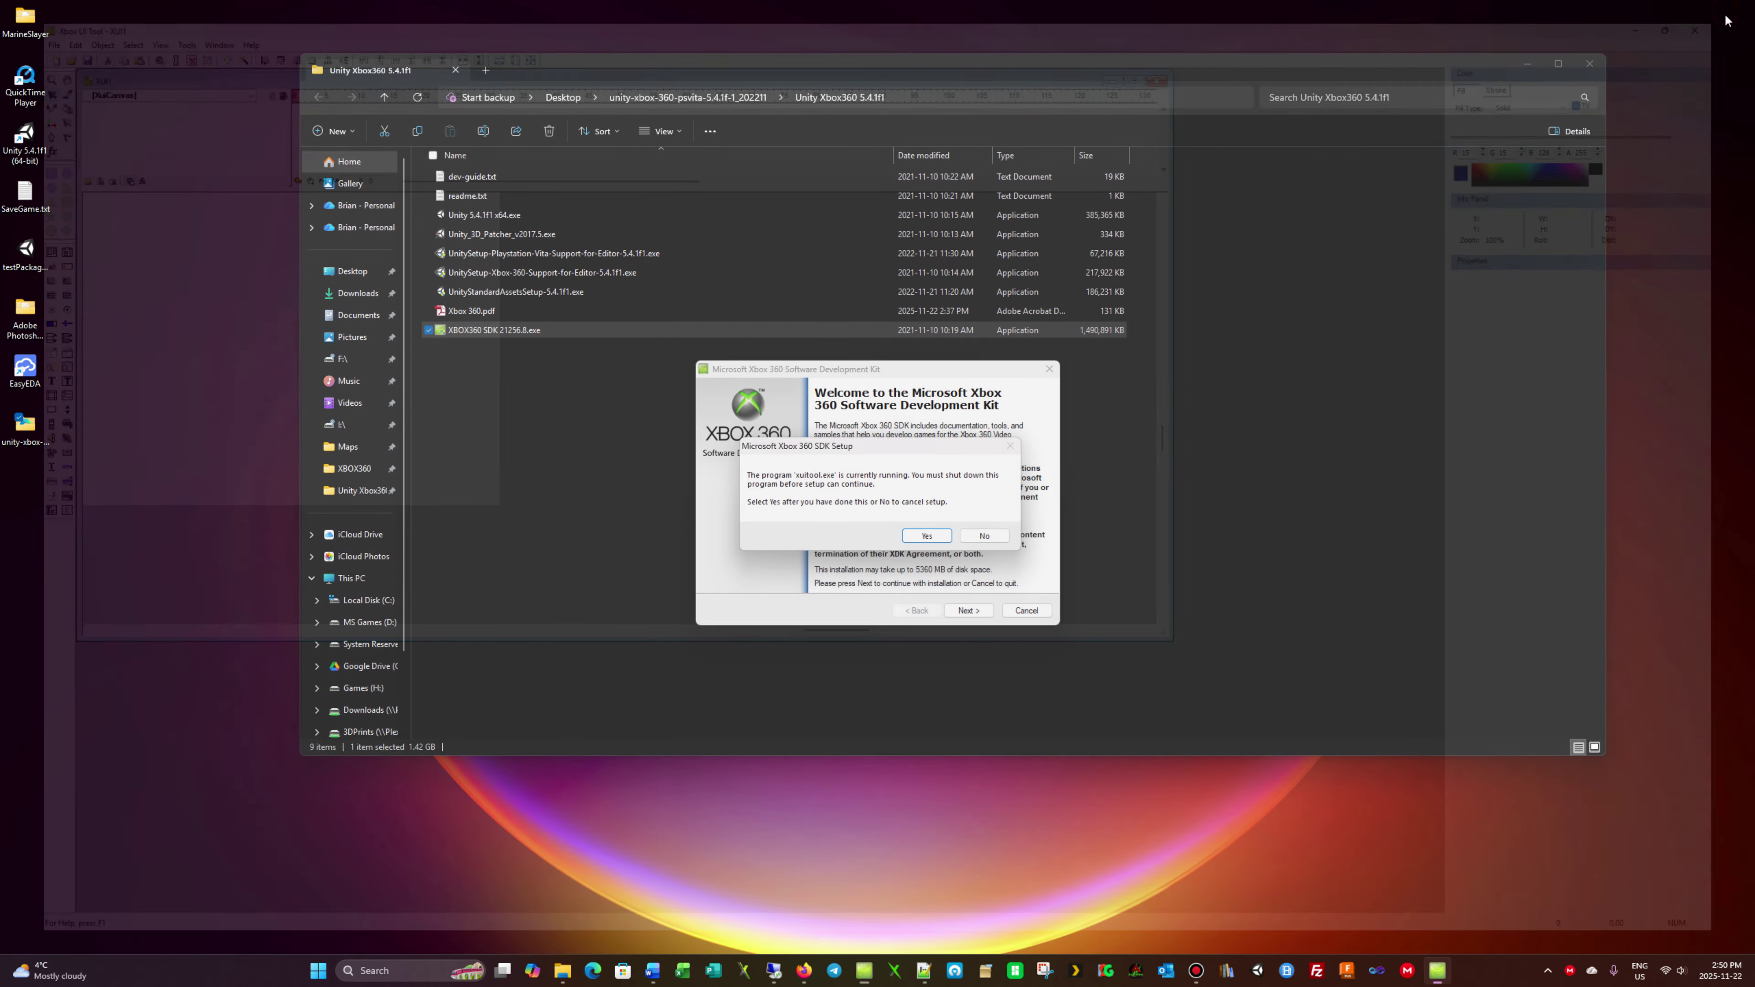
{"action": "left_click", "coordinate": [925, 536]}
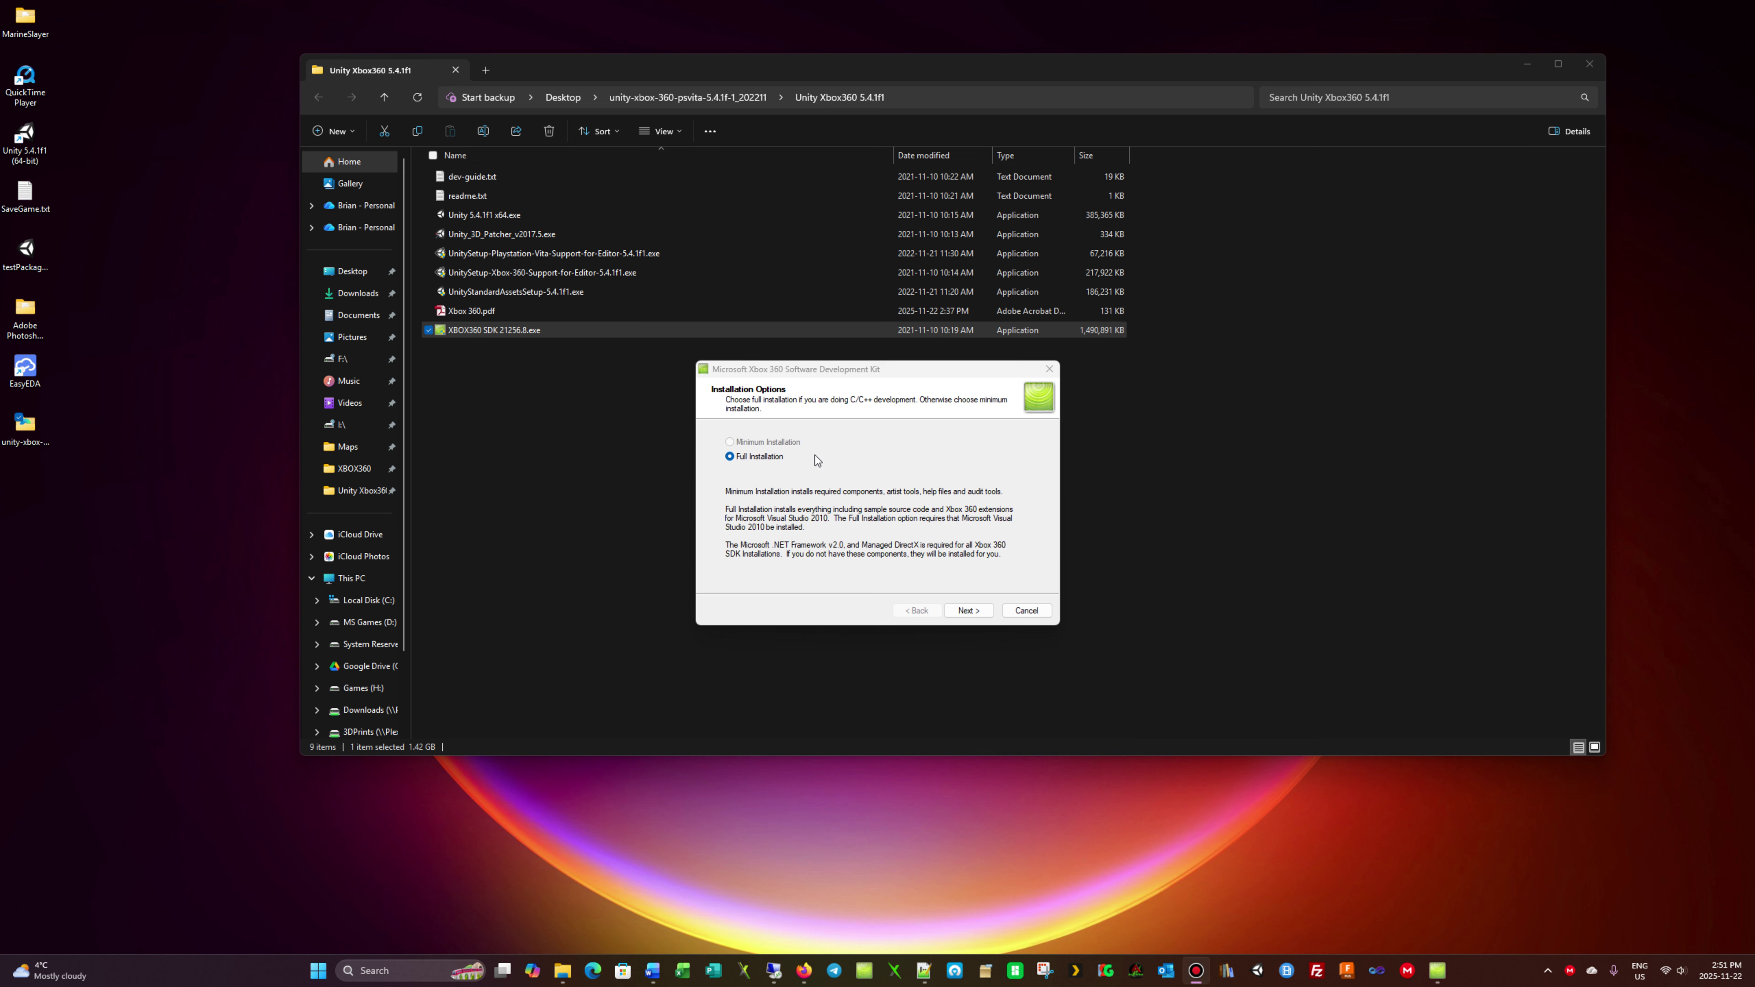
Install the Xbox 360 SDK with the Full Installation option and close its setup
{"action": "left_click", "coordinate": [968, 611]}
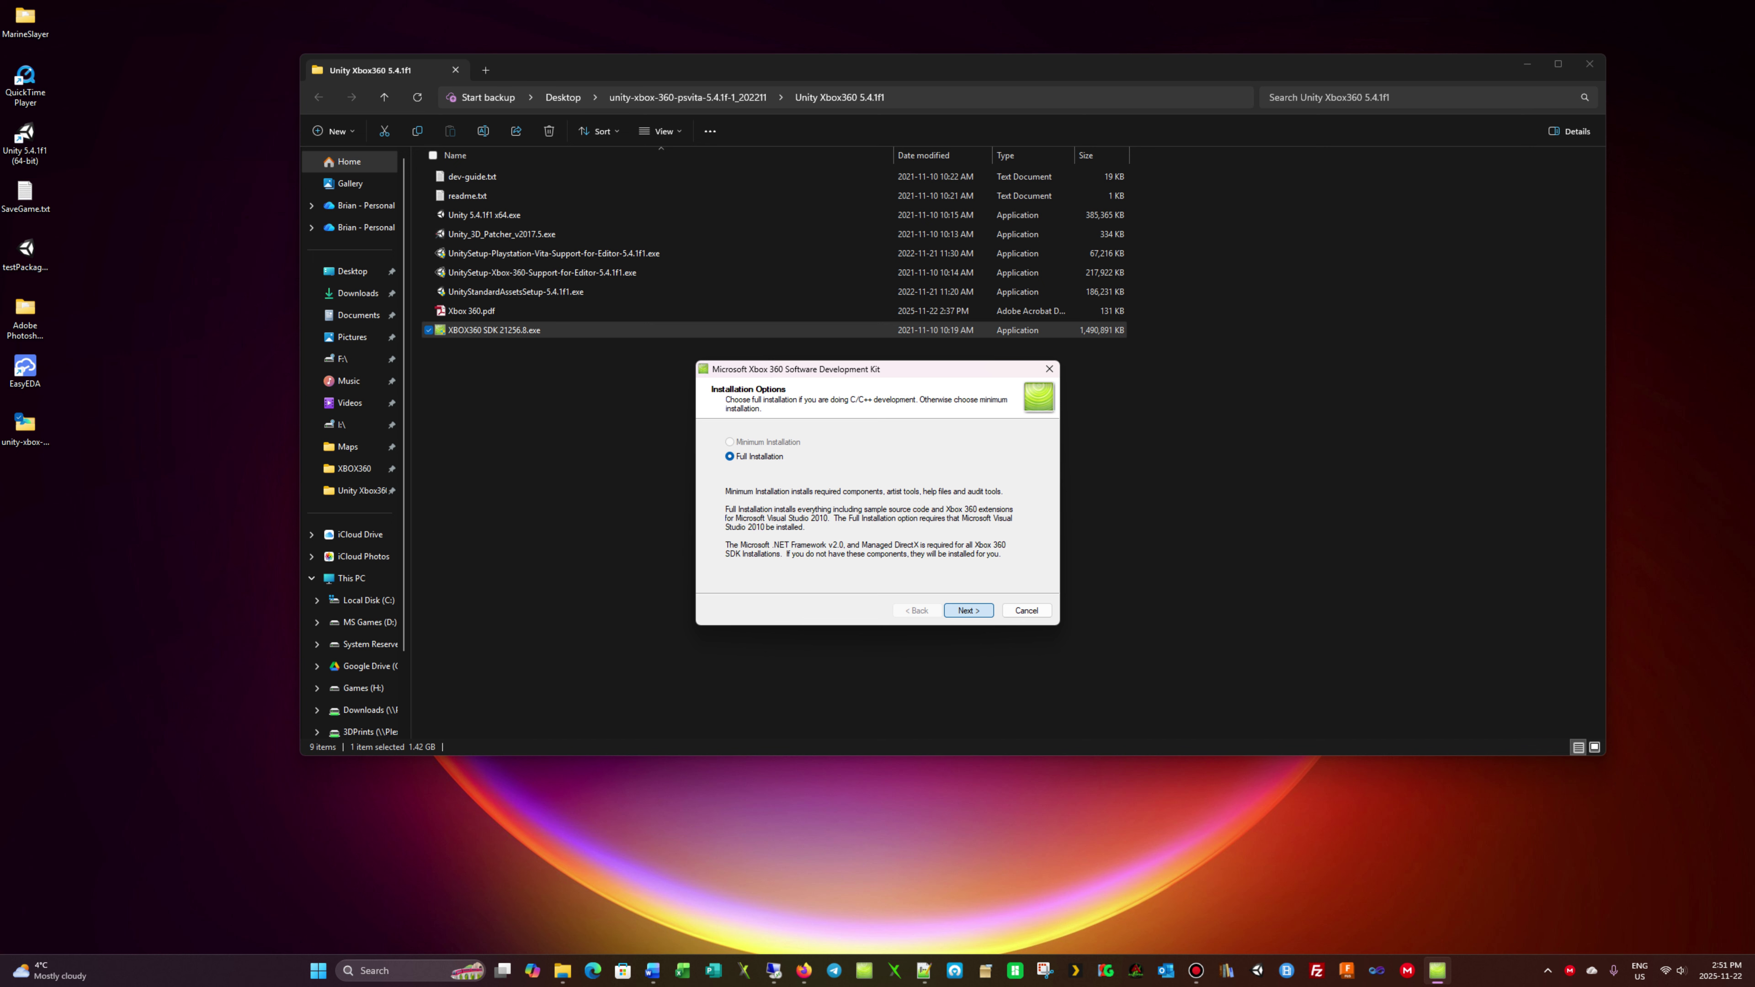
{"action": "key", "text": "Return"}
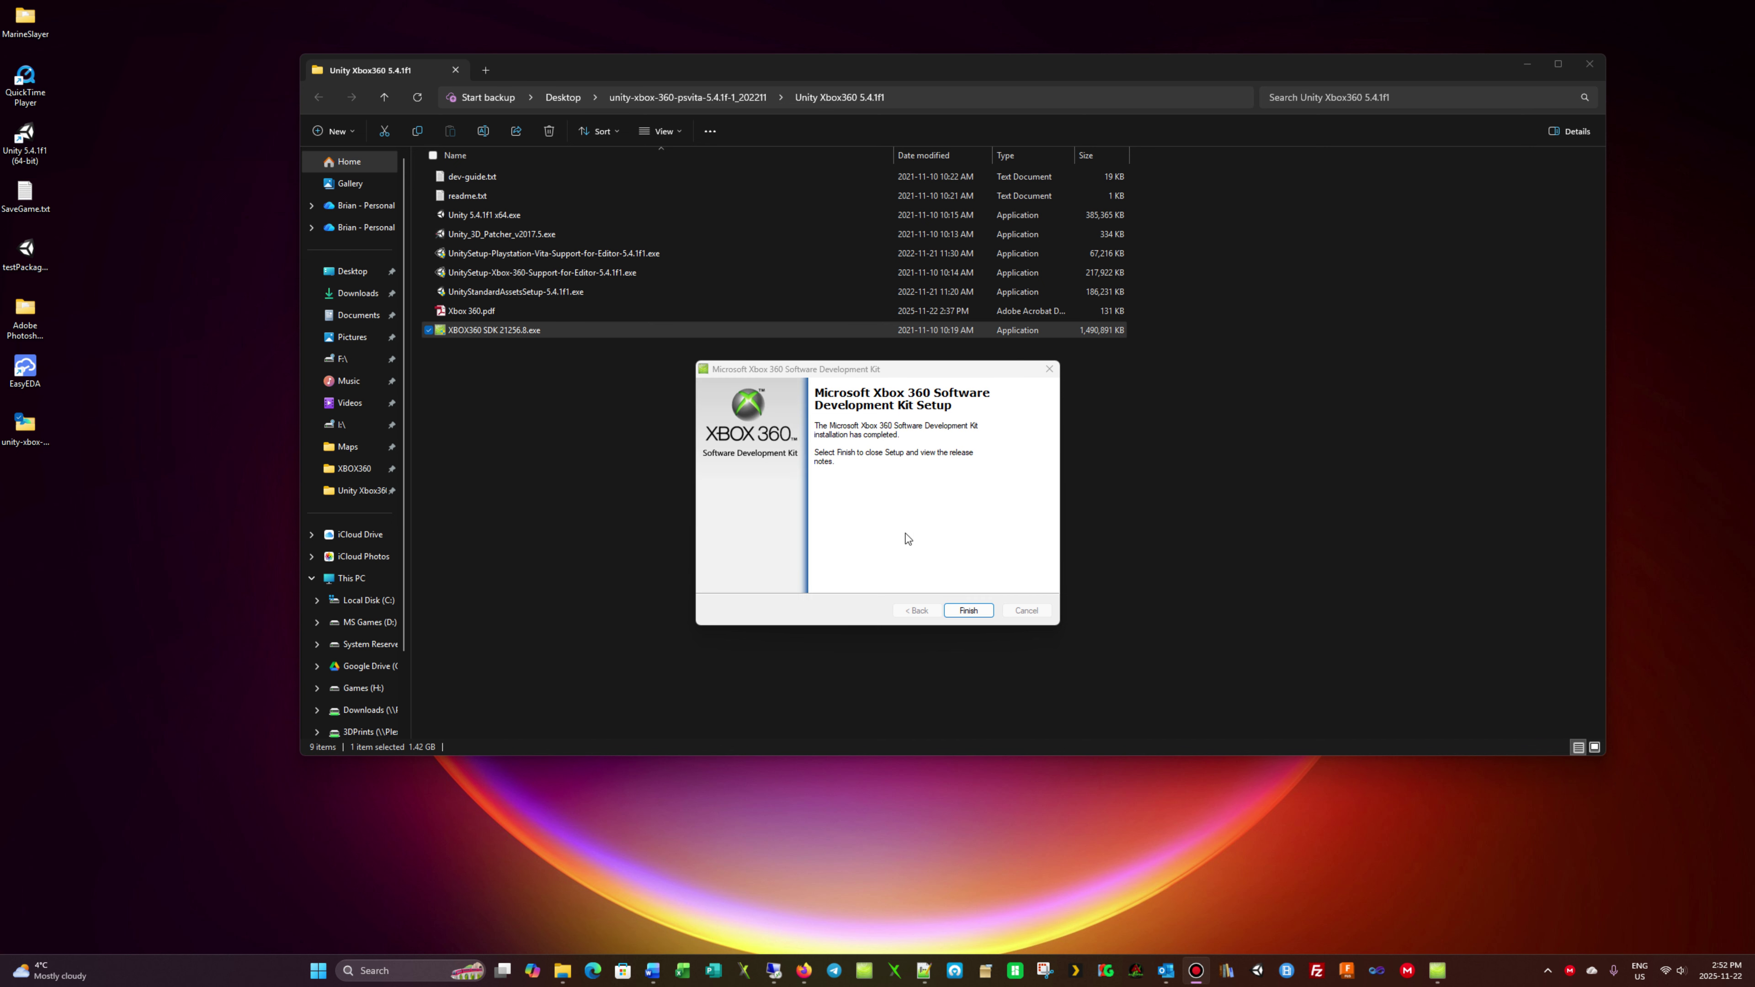
{"action": "left_click", "coordinate": [968, 611]}
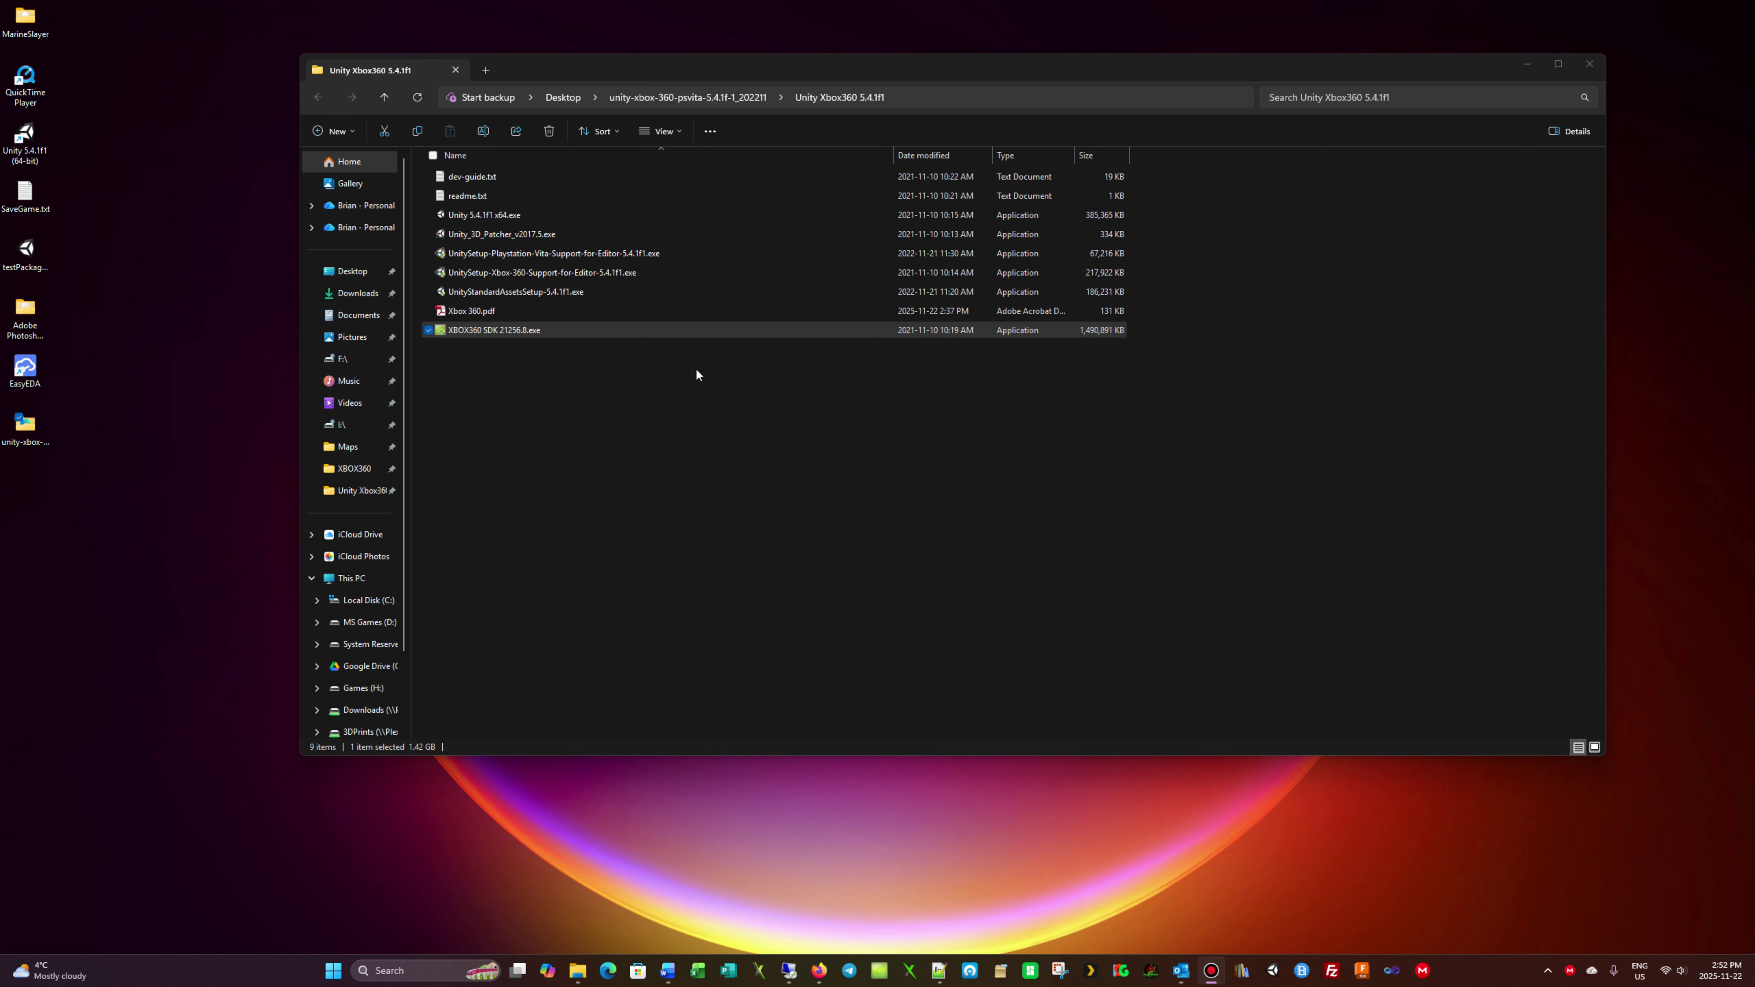
Install Unity 5.4.1f1 x64 with MonoDevelop into C:\Program Files\Unity\ and finish setup without running Unity
{"action": "double_click", "coordinate": [491, 216]}
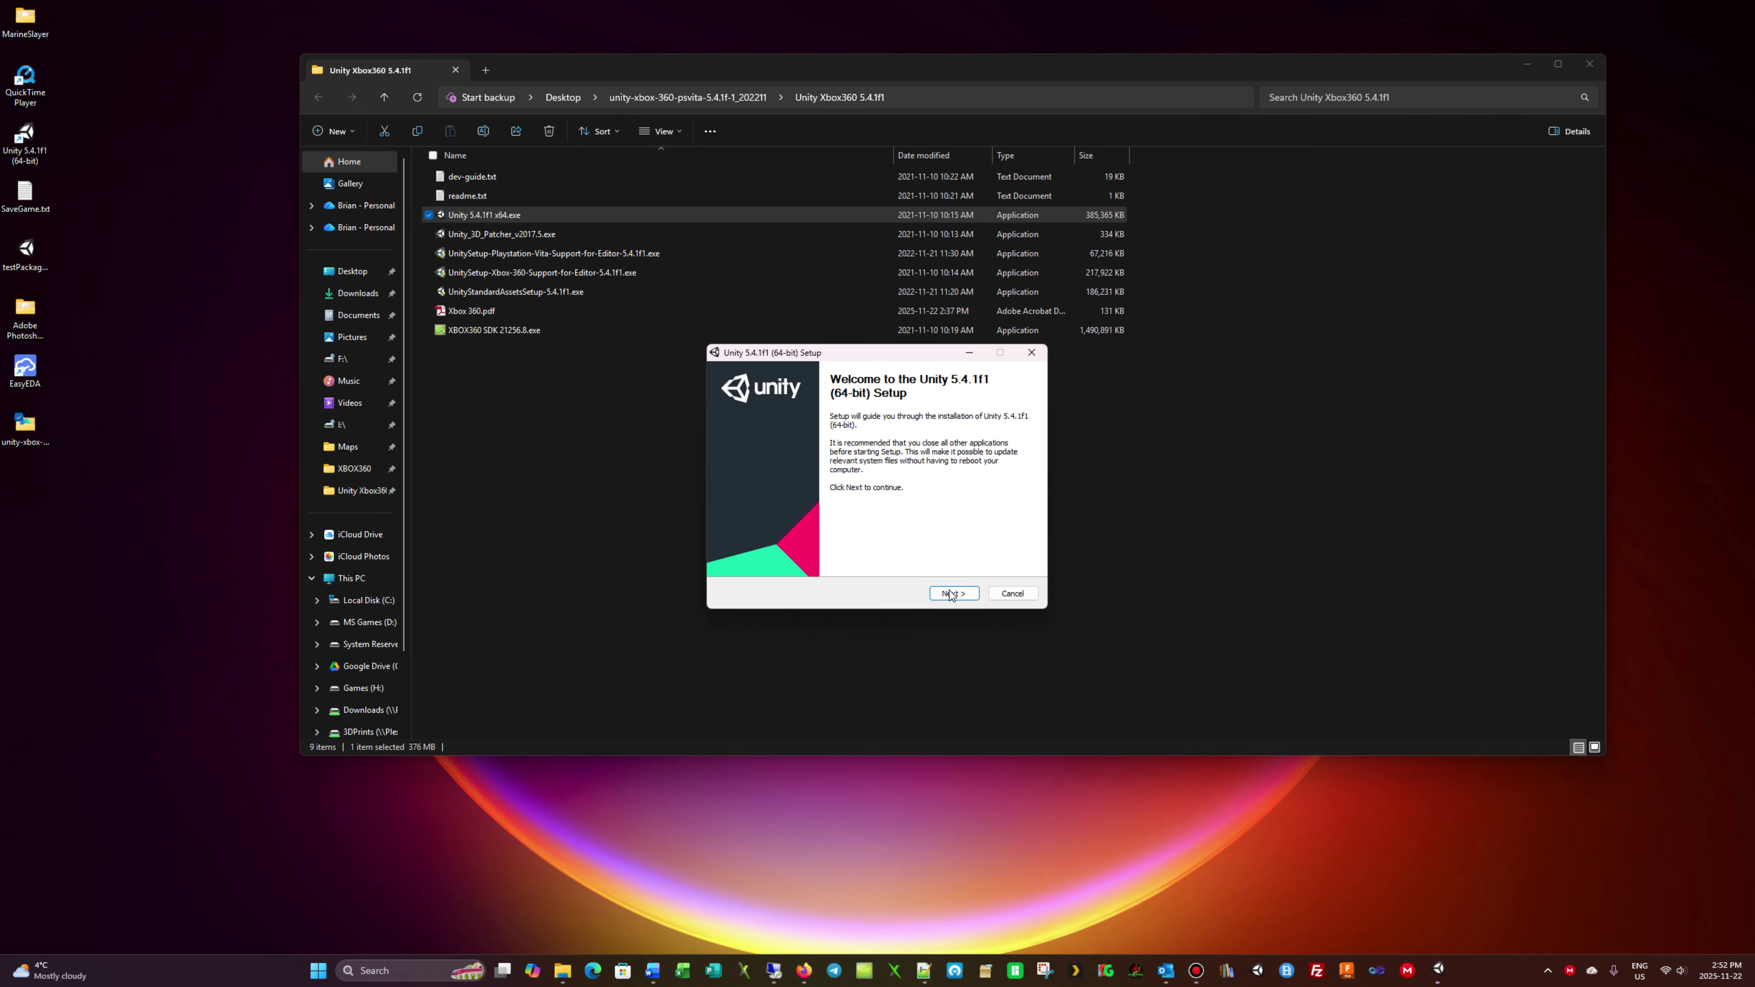
{"action": "left_click", "coordinate": [958, 595]}
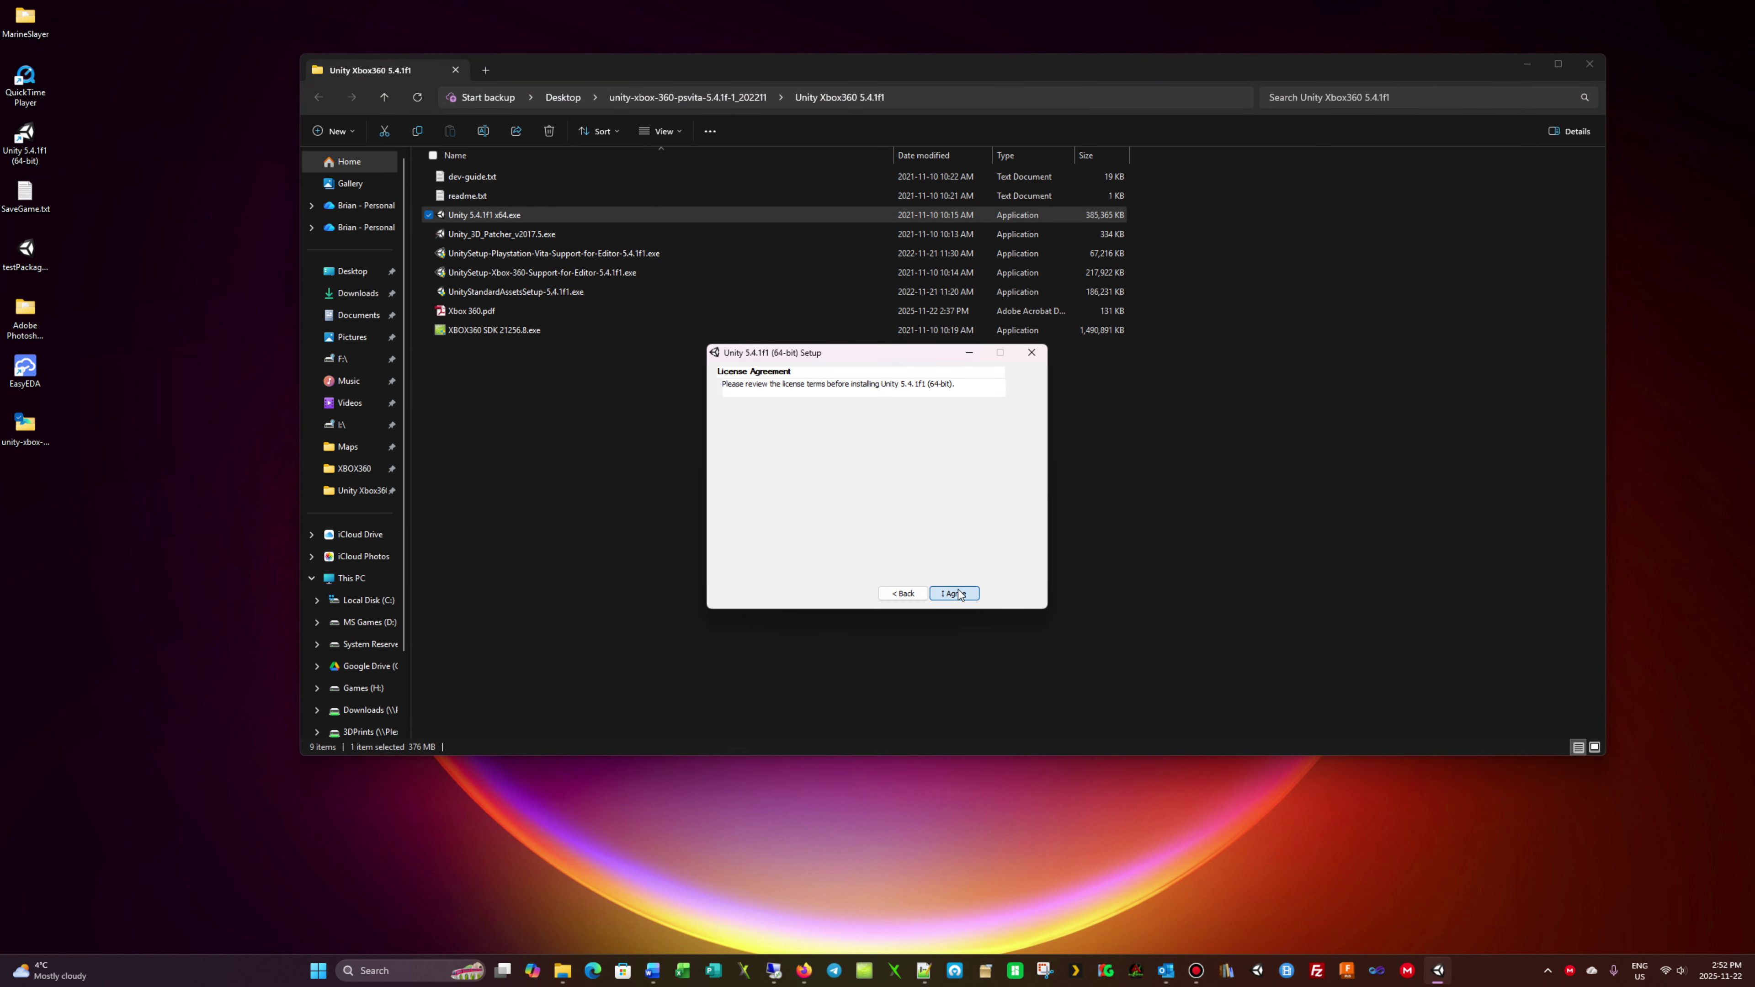
{"action": "left_click", "coordinate": [960, 596]}
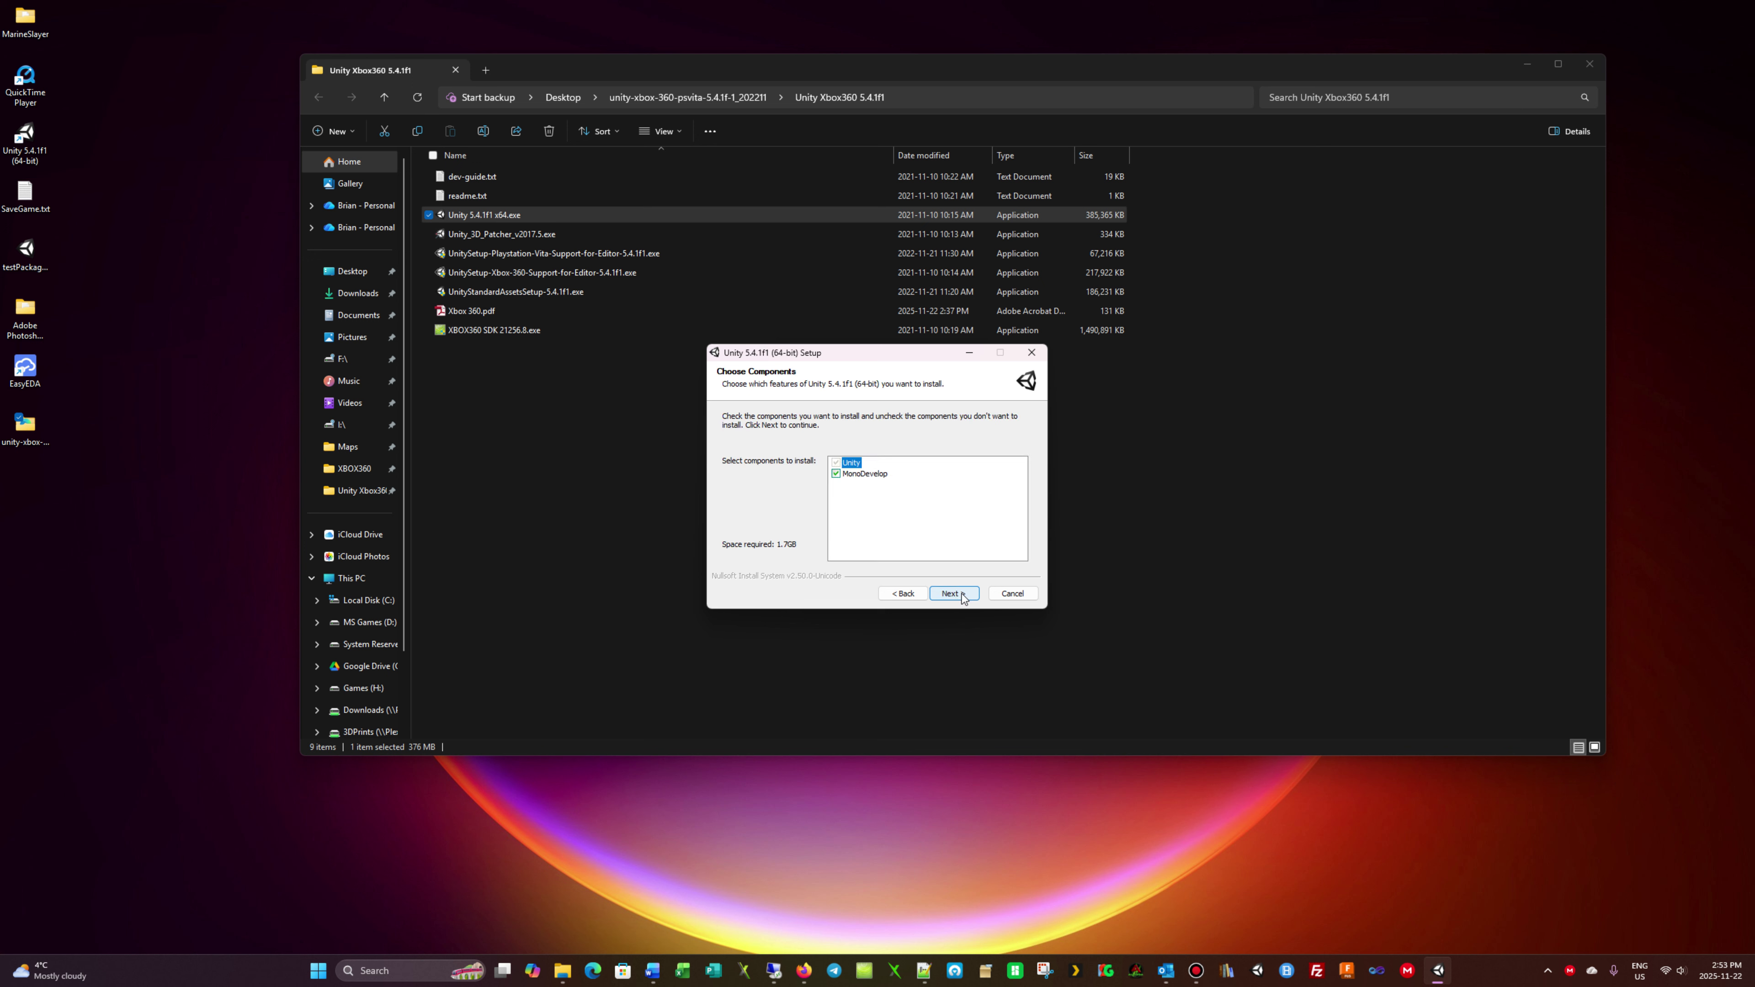
{"action": "left_click", "coordinate": [960, 595]}
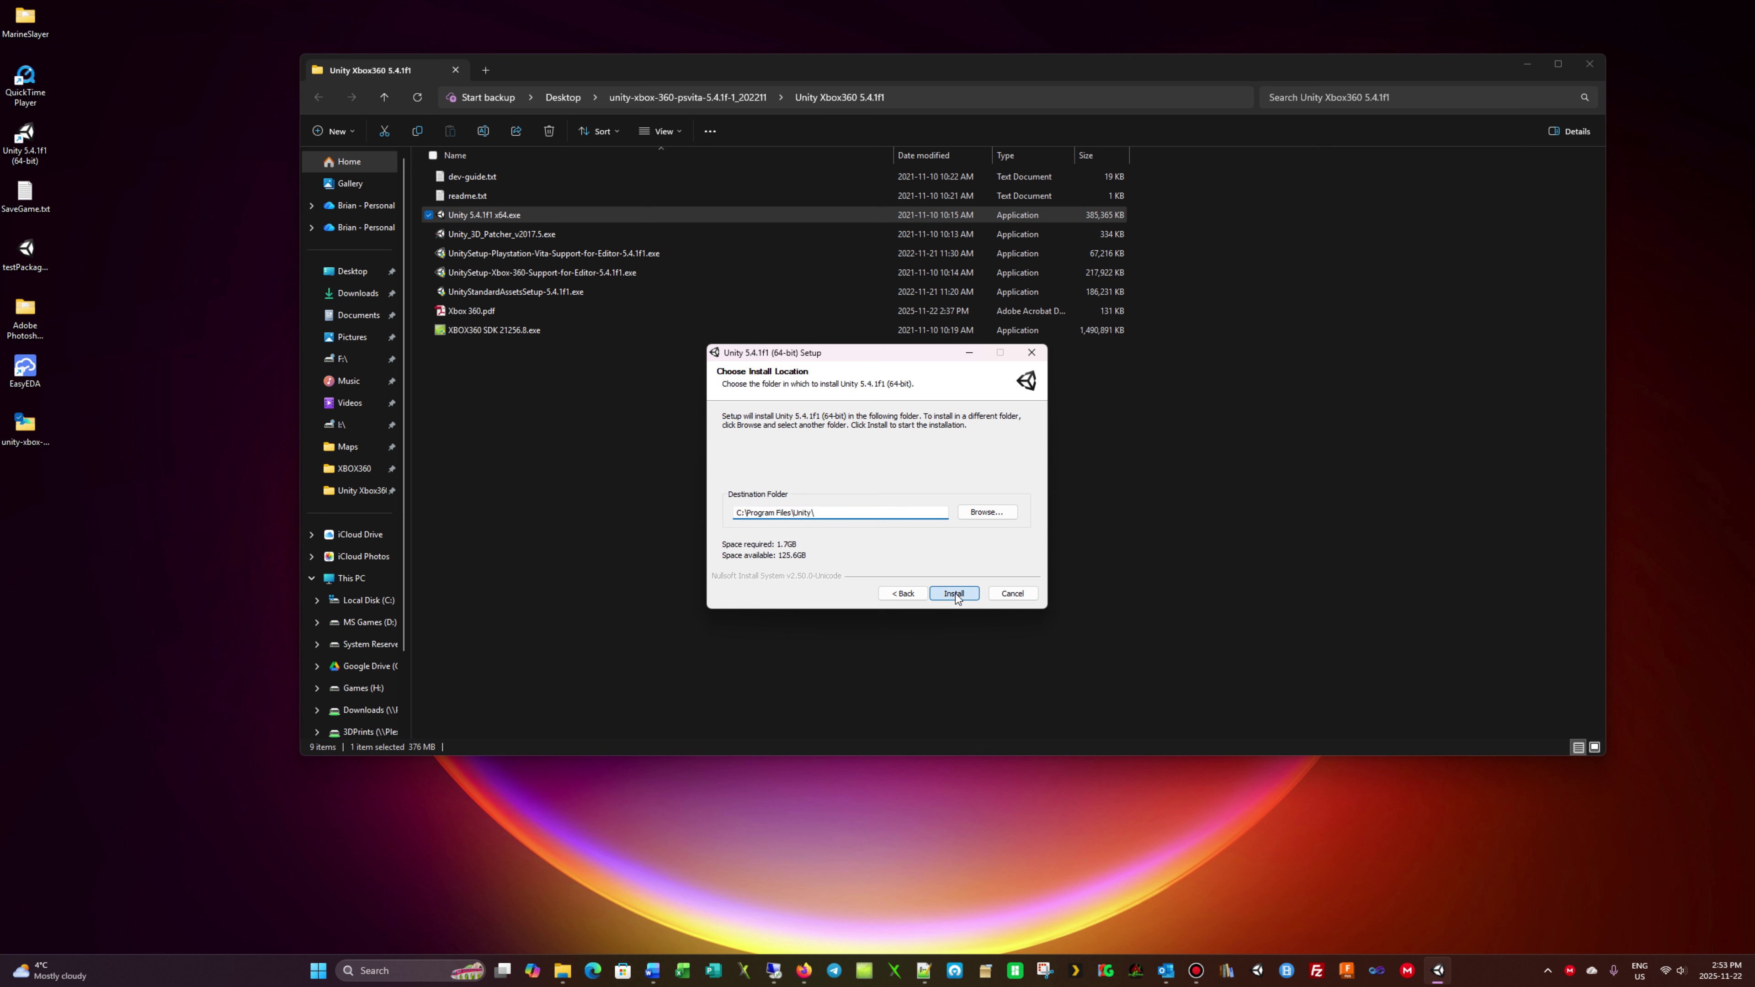
{"action": "left_click", "coordinate": [956, 594]}
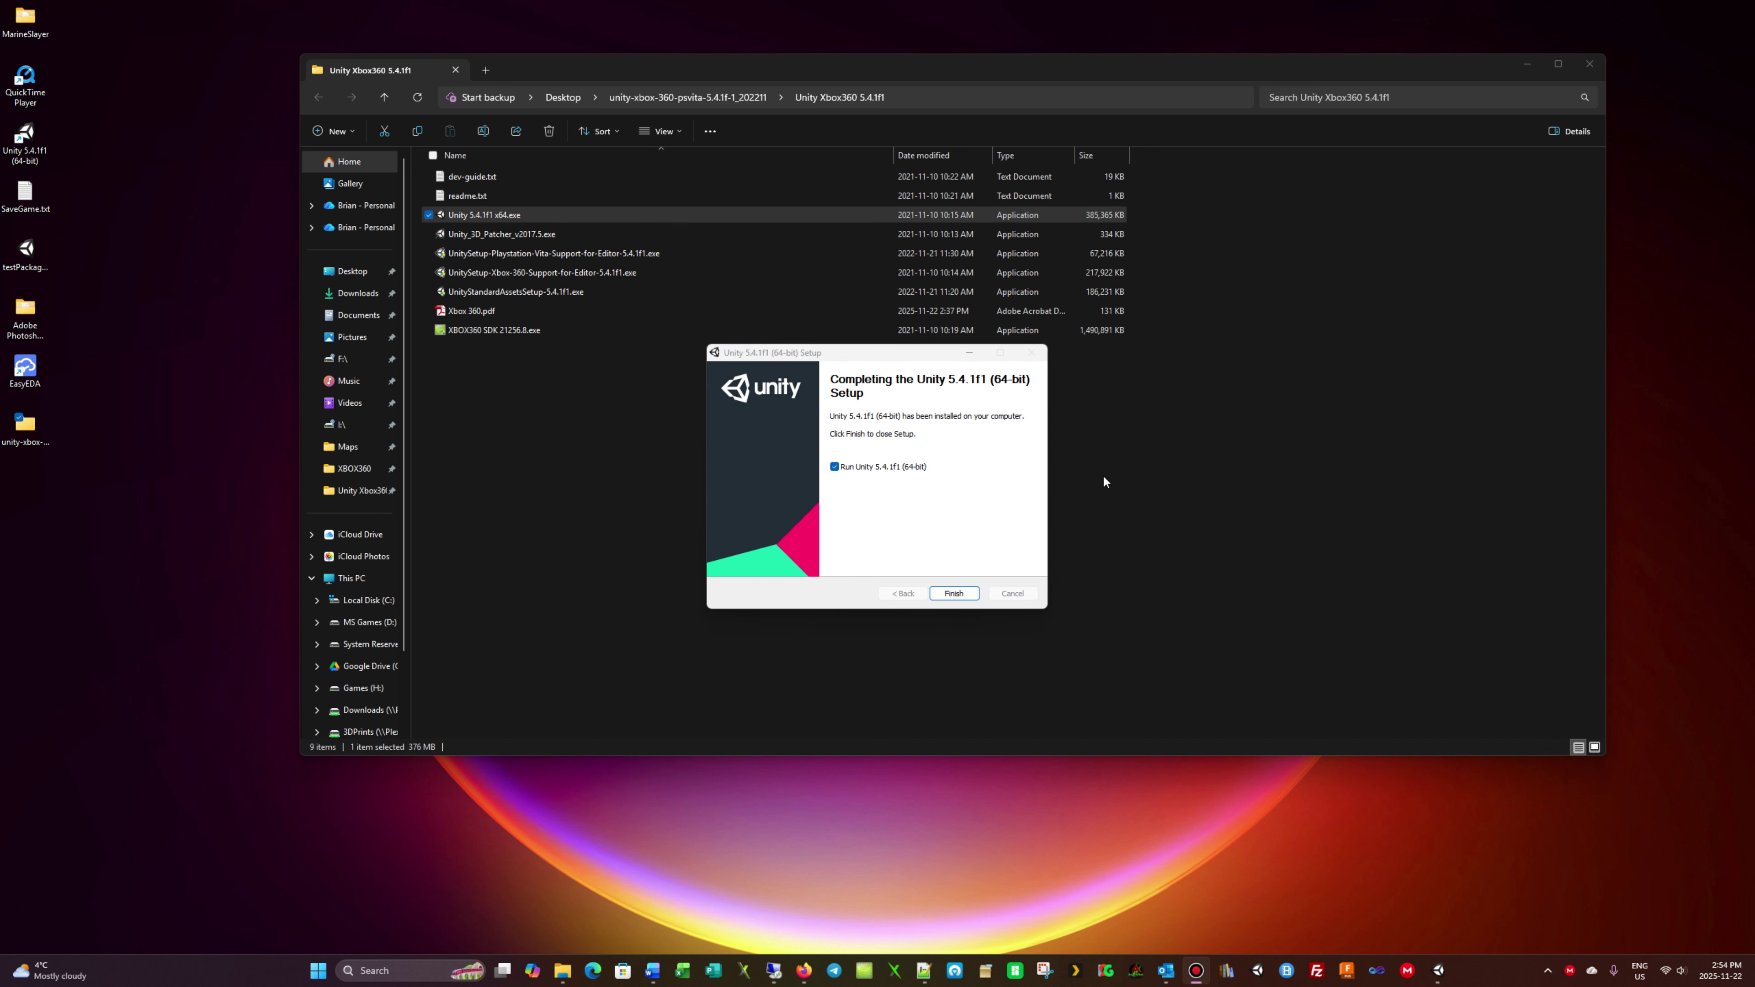
{"action": "left_click", "coordinate": [835, 467]}
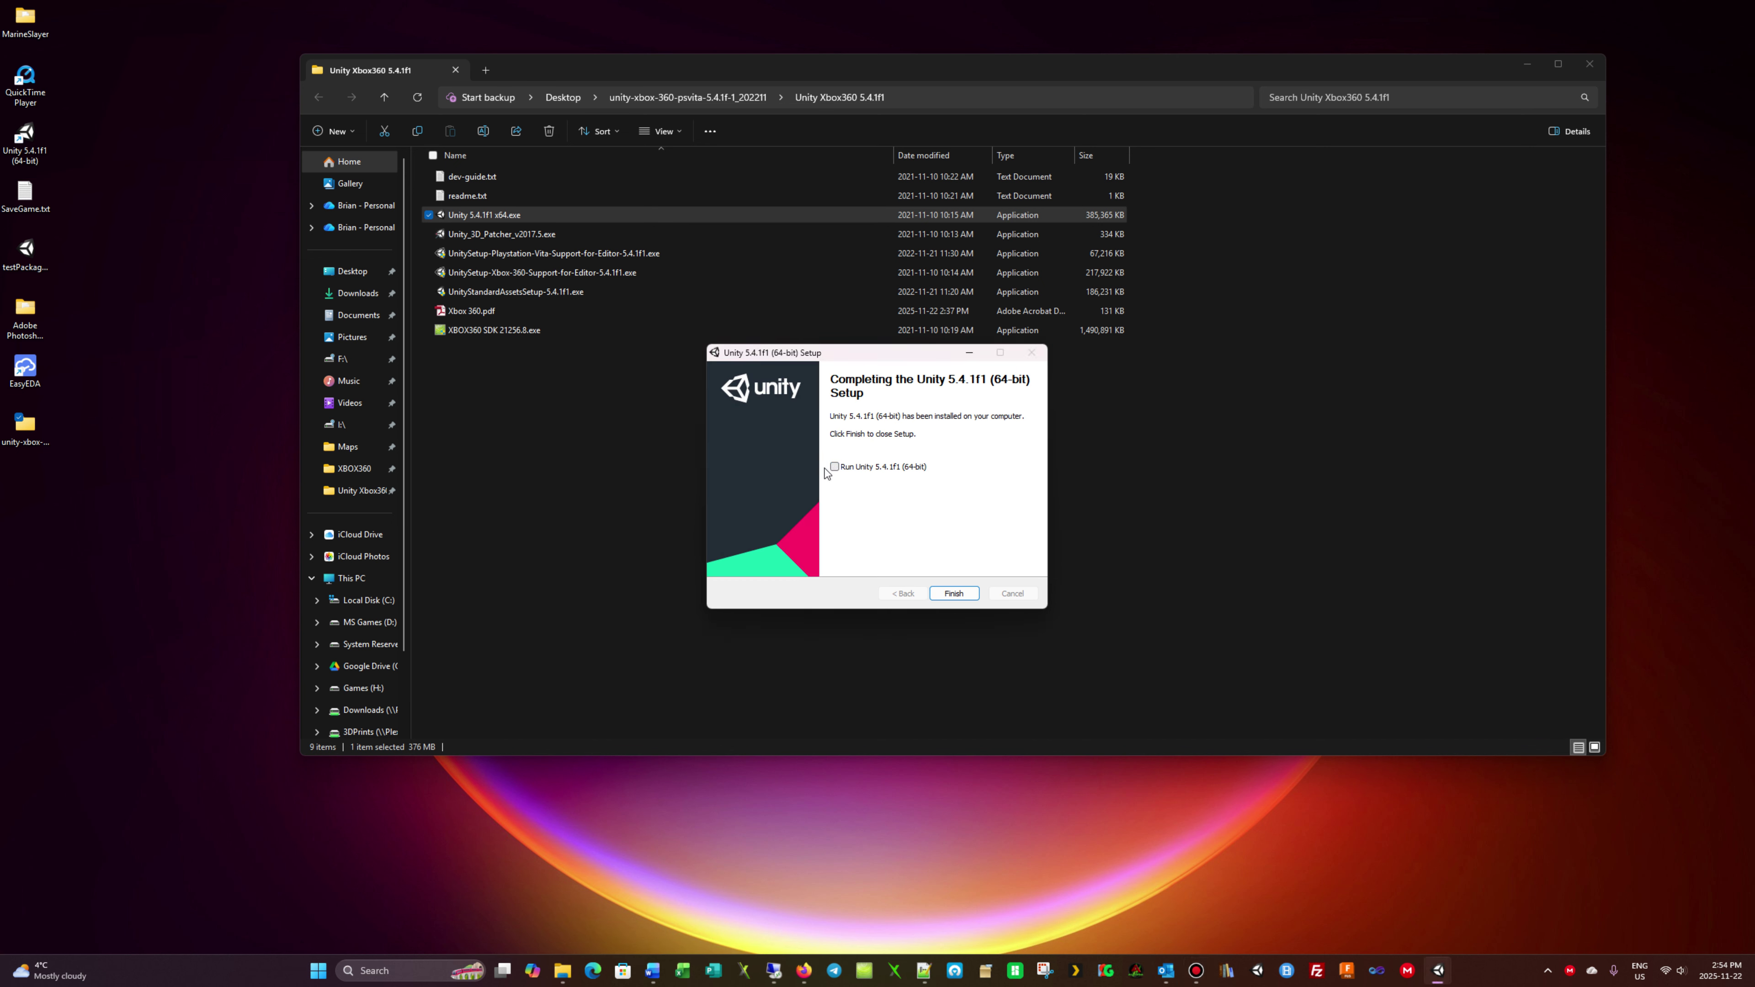
{"action": "left_click", "coordinate": [953, 593]}
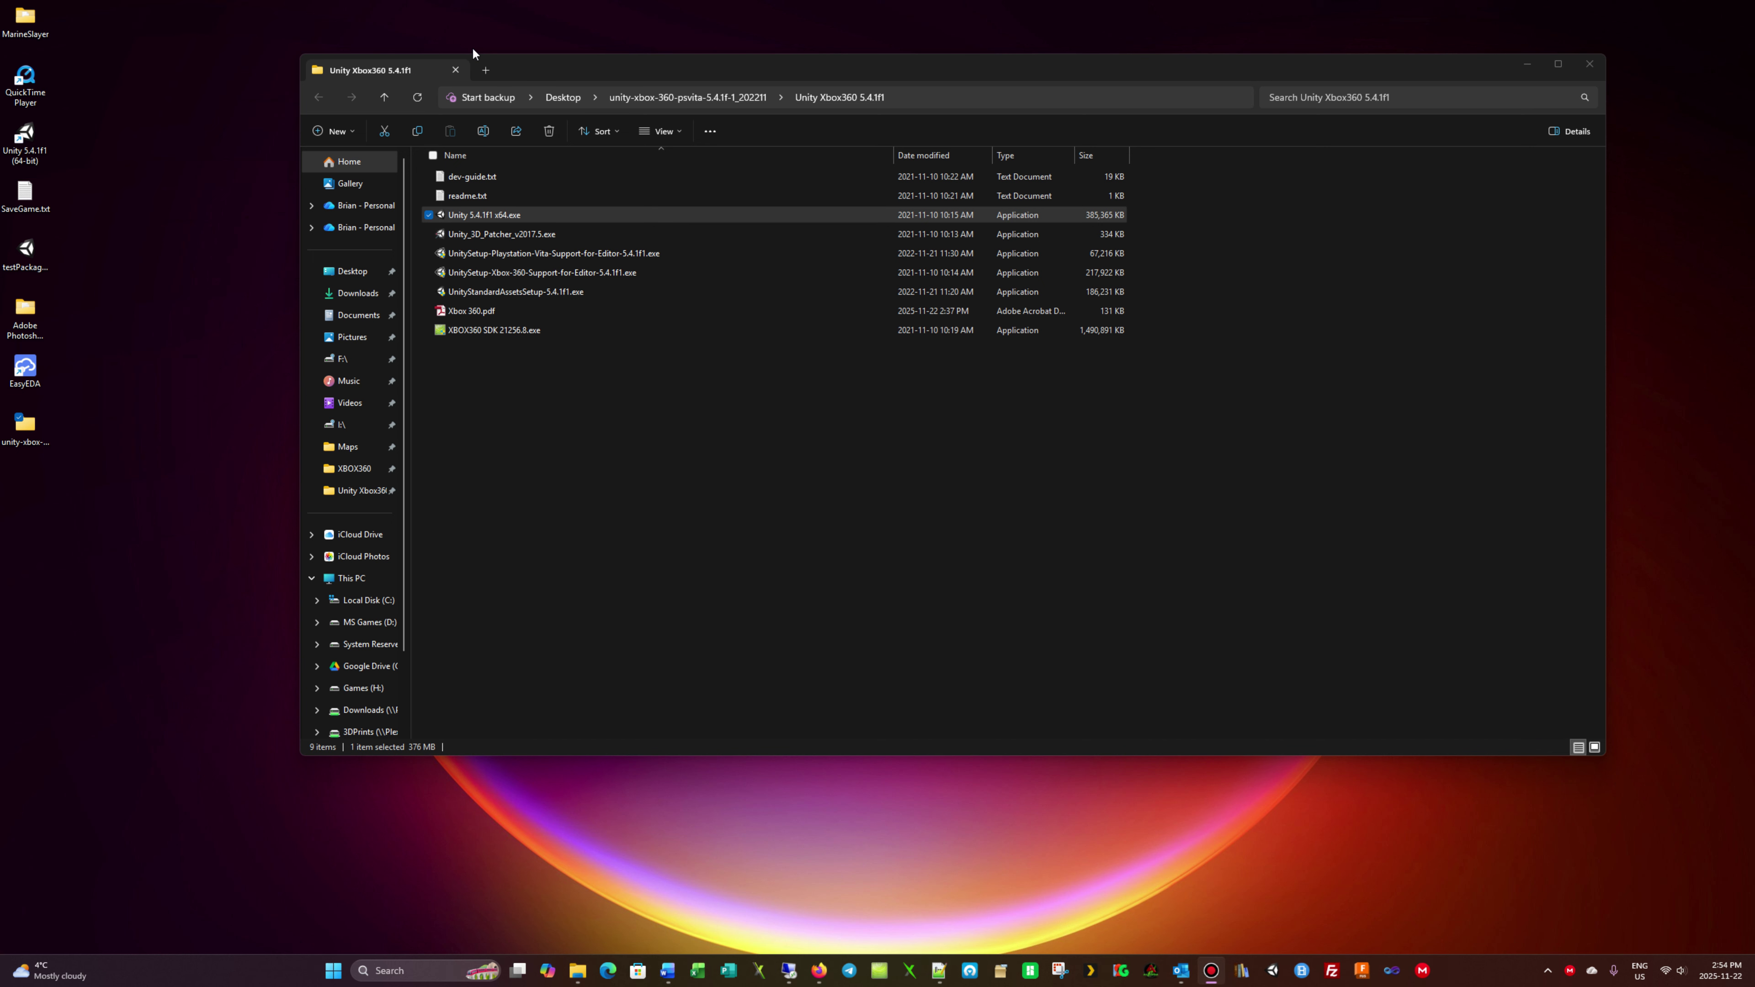
Install the Unity Standard Assets from UnityStandardAssetsSetup-5.4.1f1.exe into the C:\Program Files\Unity folder
{"action": "double_click", "coordinate": [533, 293]}
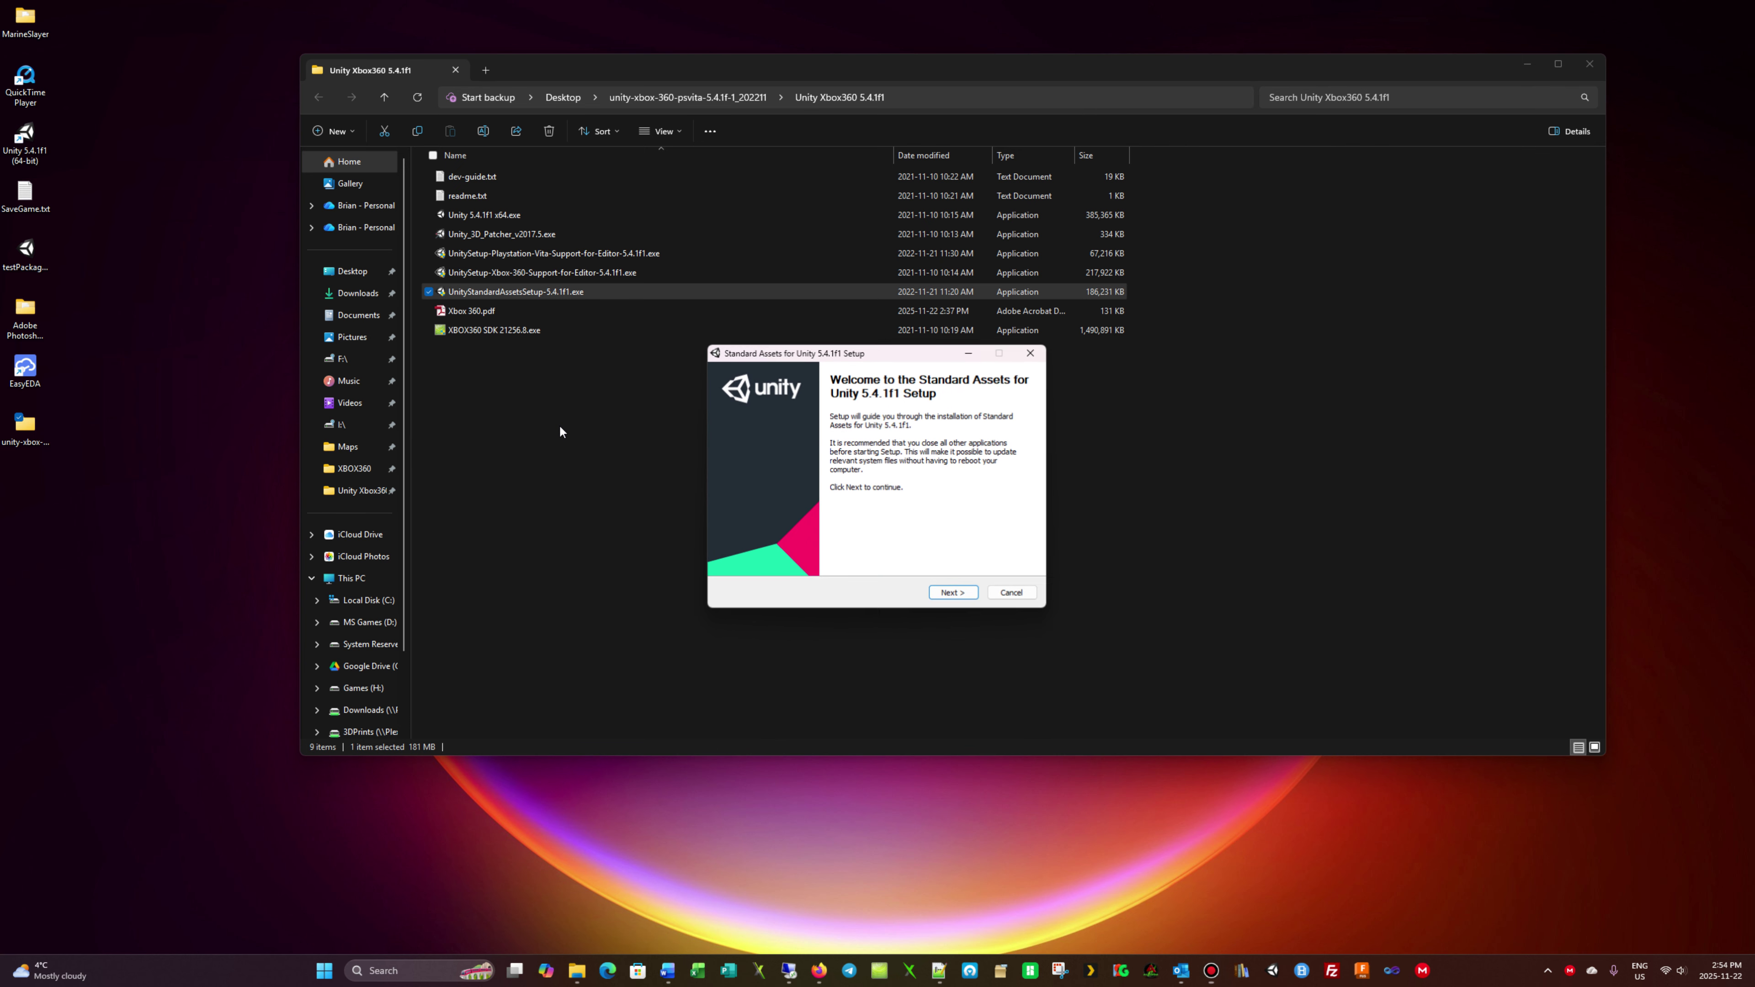
{"action": "left_click", "coordinate": [954, 594]}
{"action": "left_click", "coordinate": [950, 596]}
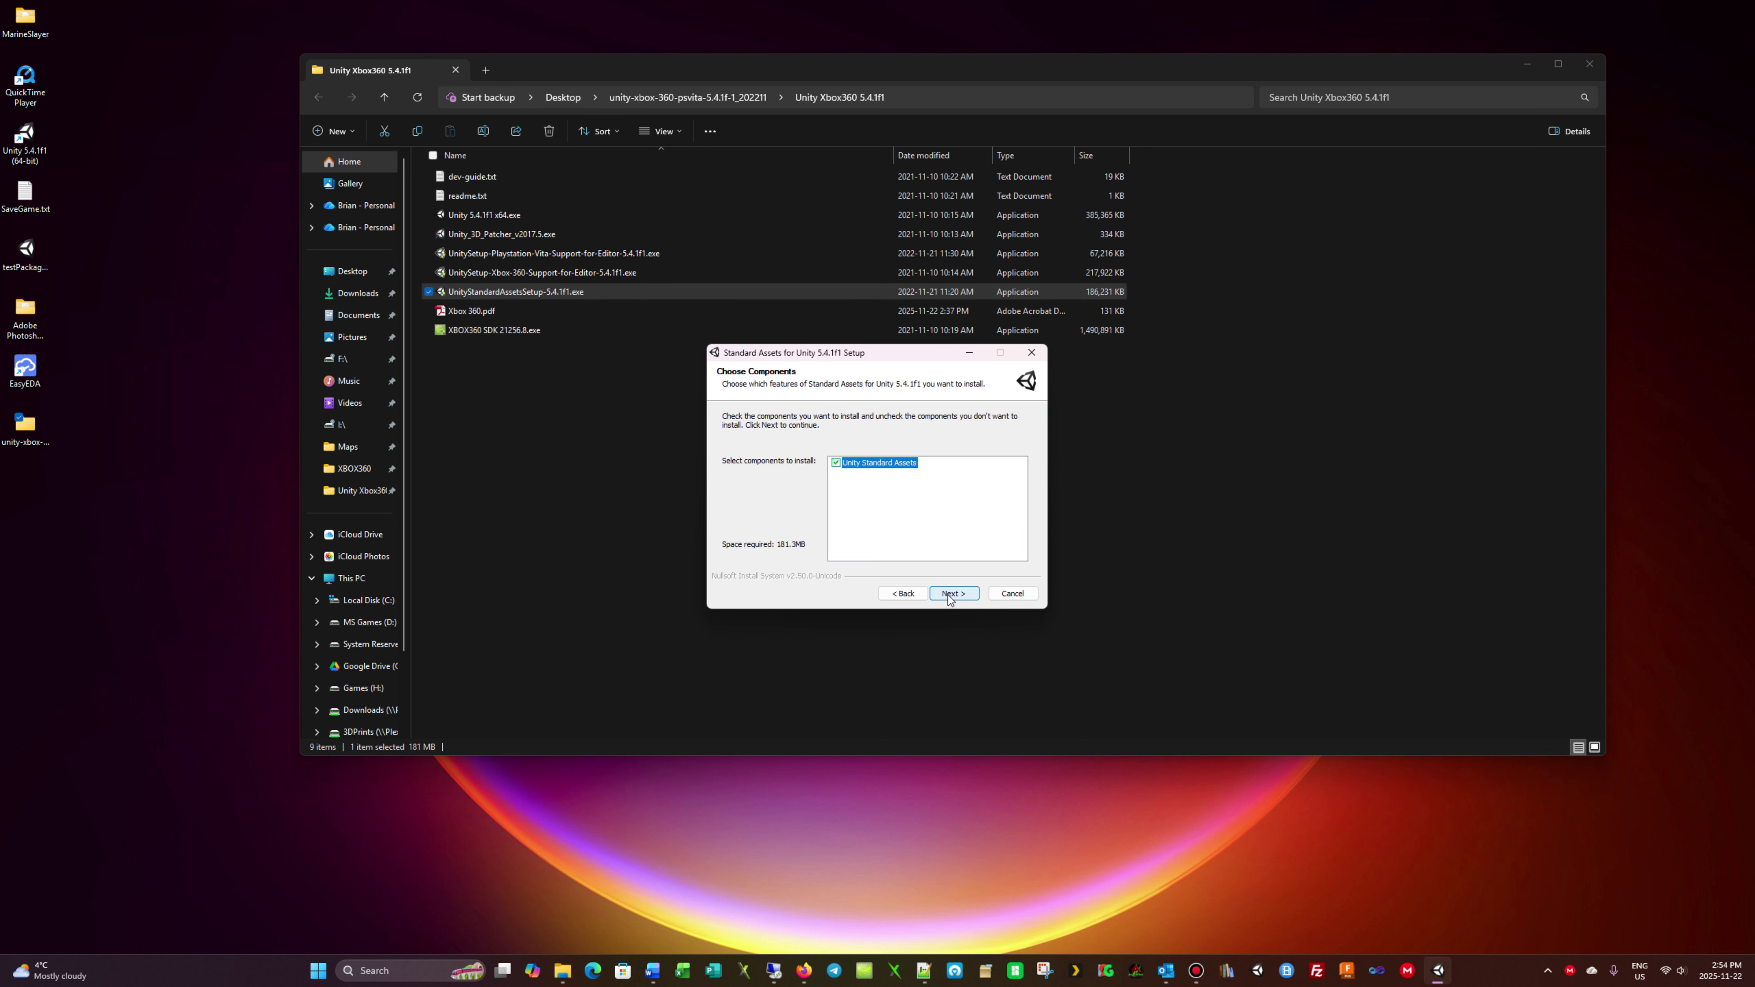
{"action": "left_click", "coordinate": [971, 597]}
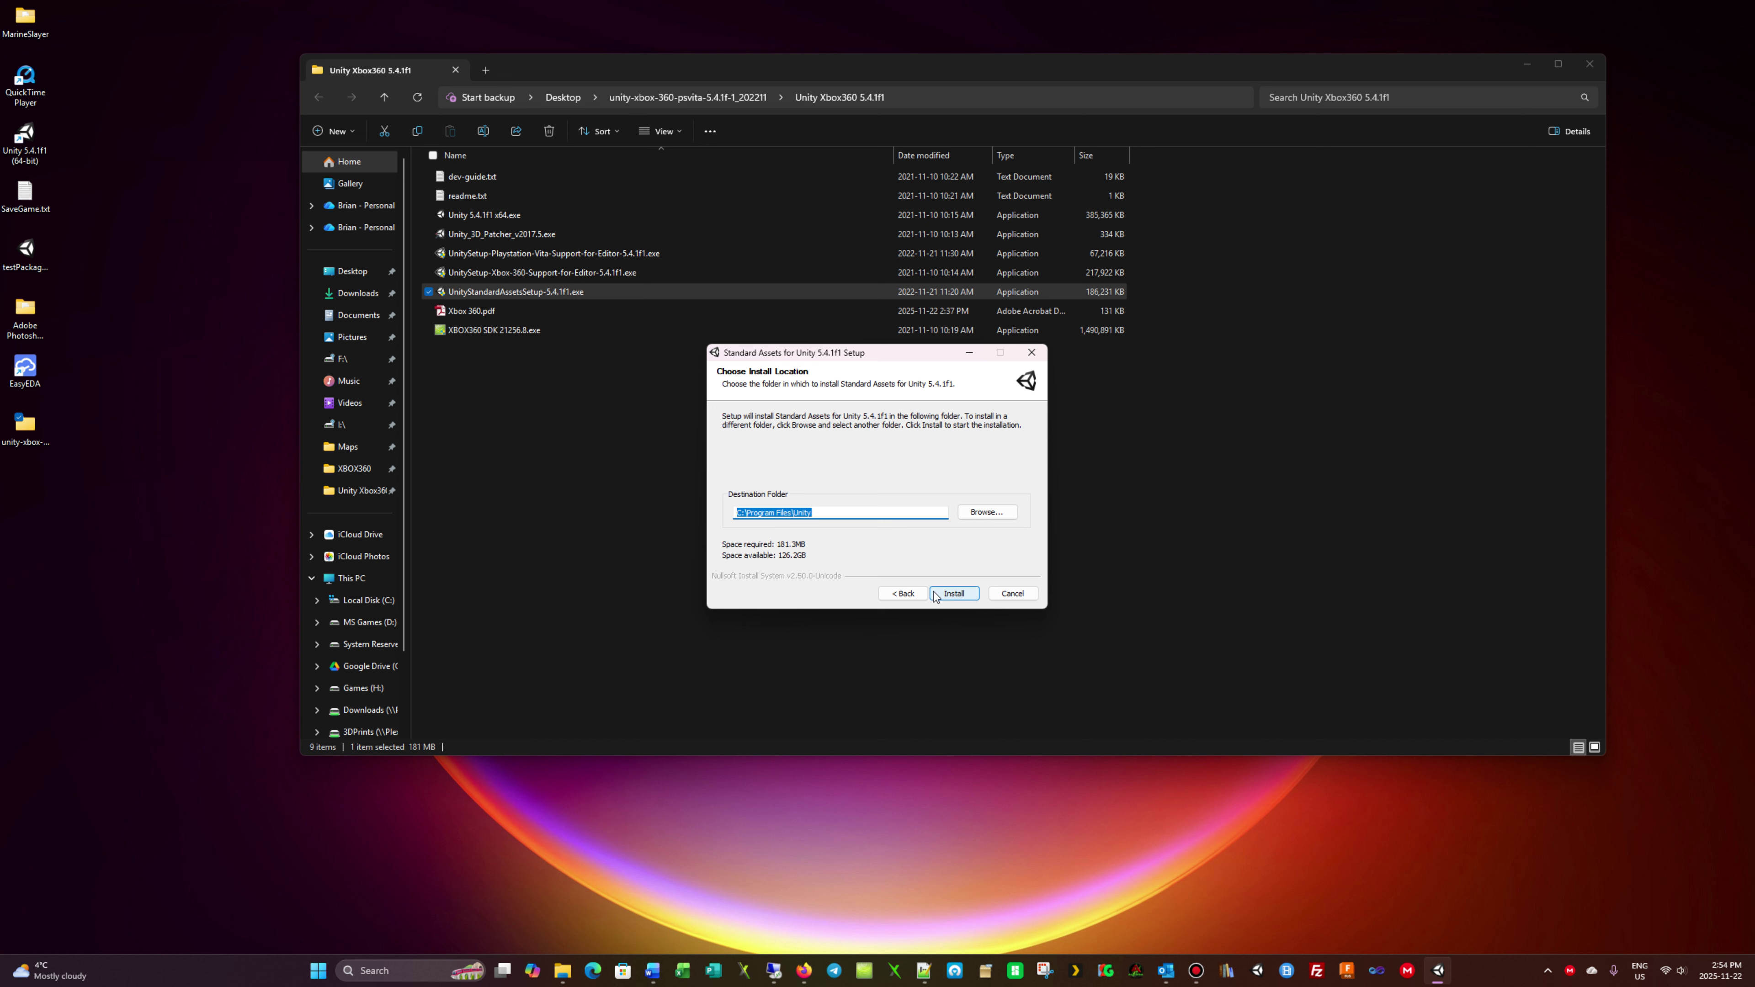
{"action": "left_click", "coordinate": [953, 596]}
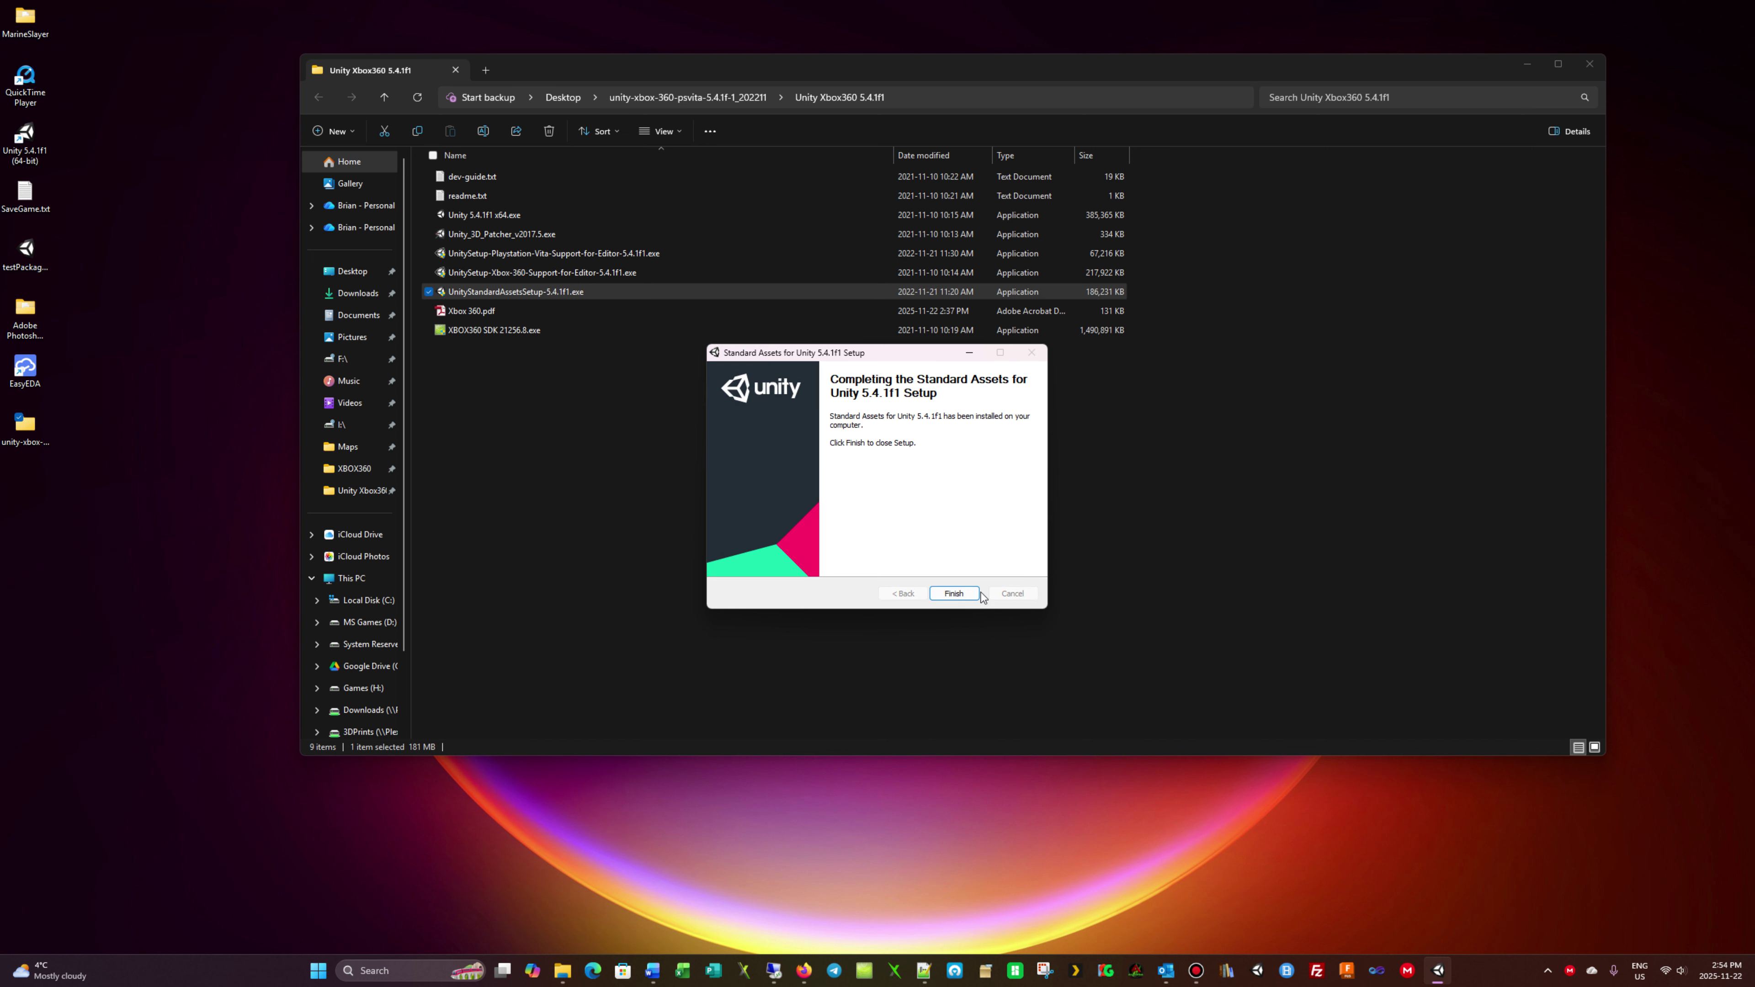
{"action": "left_click", "coordinate": [954, 593]}
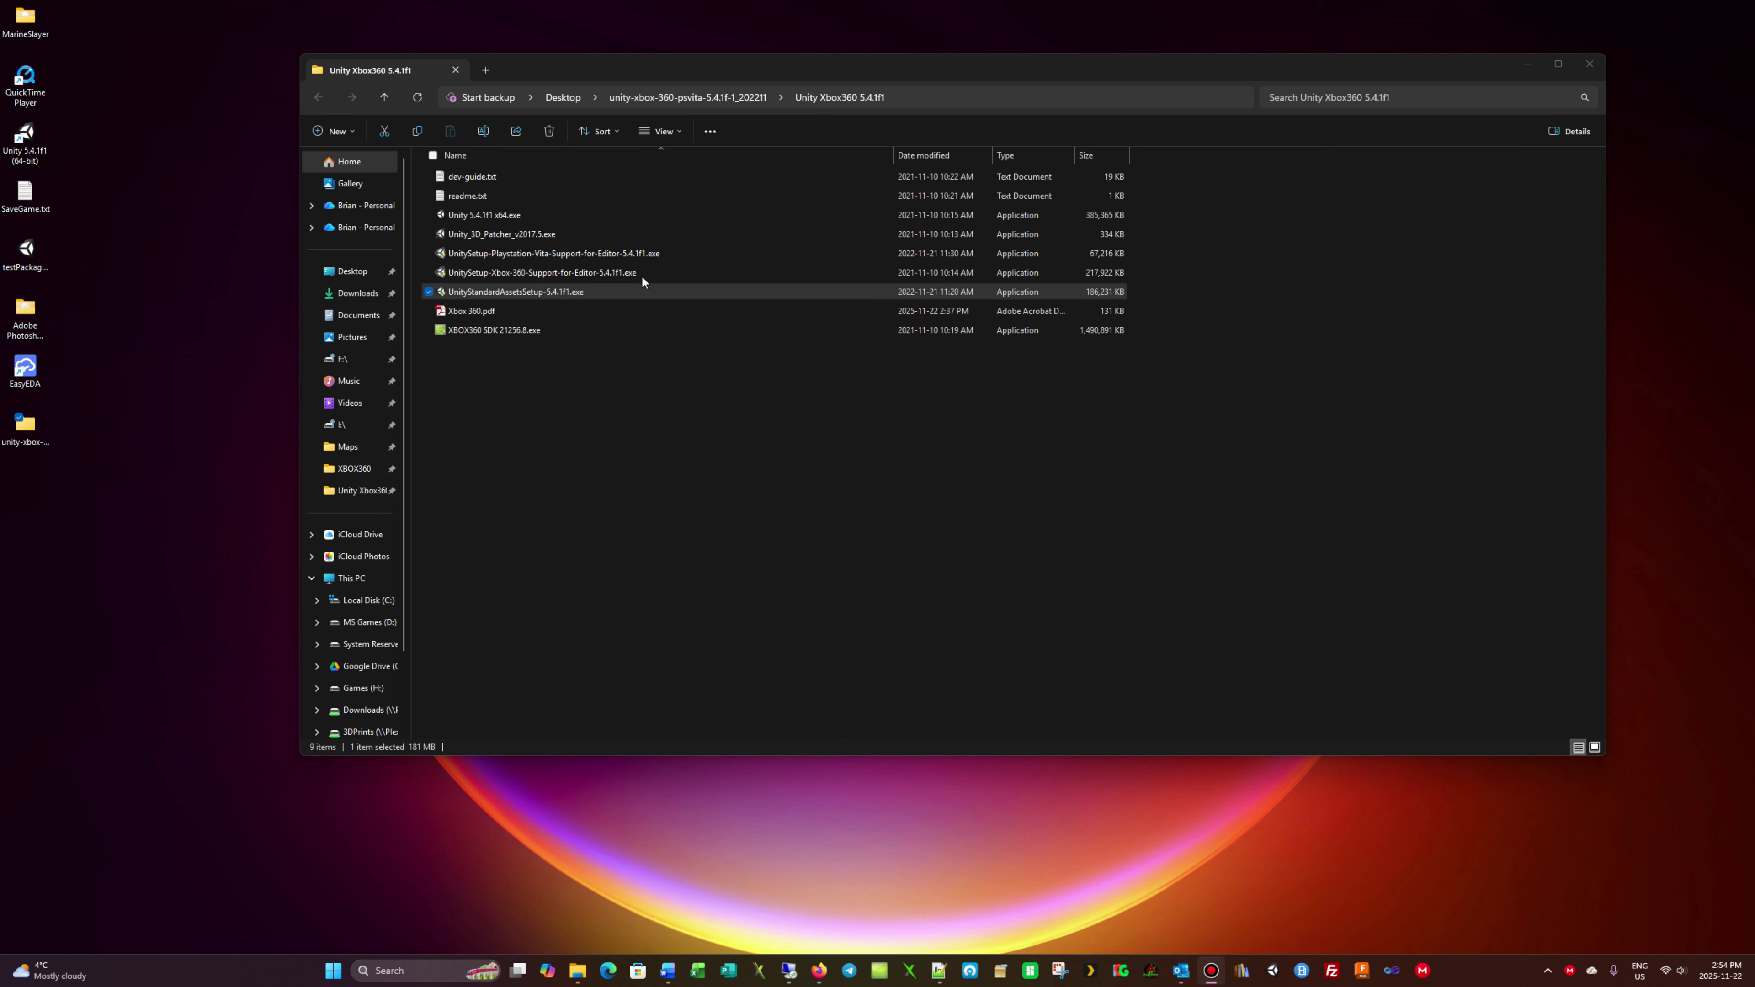
Install Xbox 360 support for the Unity 5.4.1f1 editor into the C:\Program Files\Unity folder and close its setup
{"action": "left_click", "coordinate": [512, 272]}
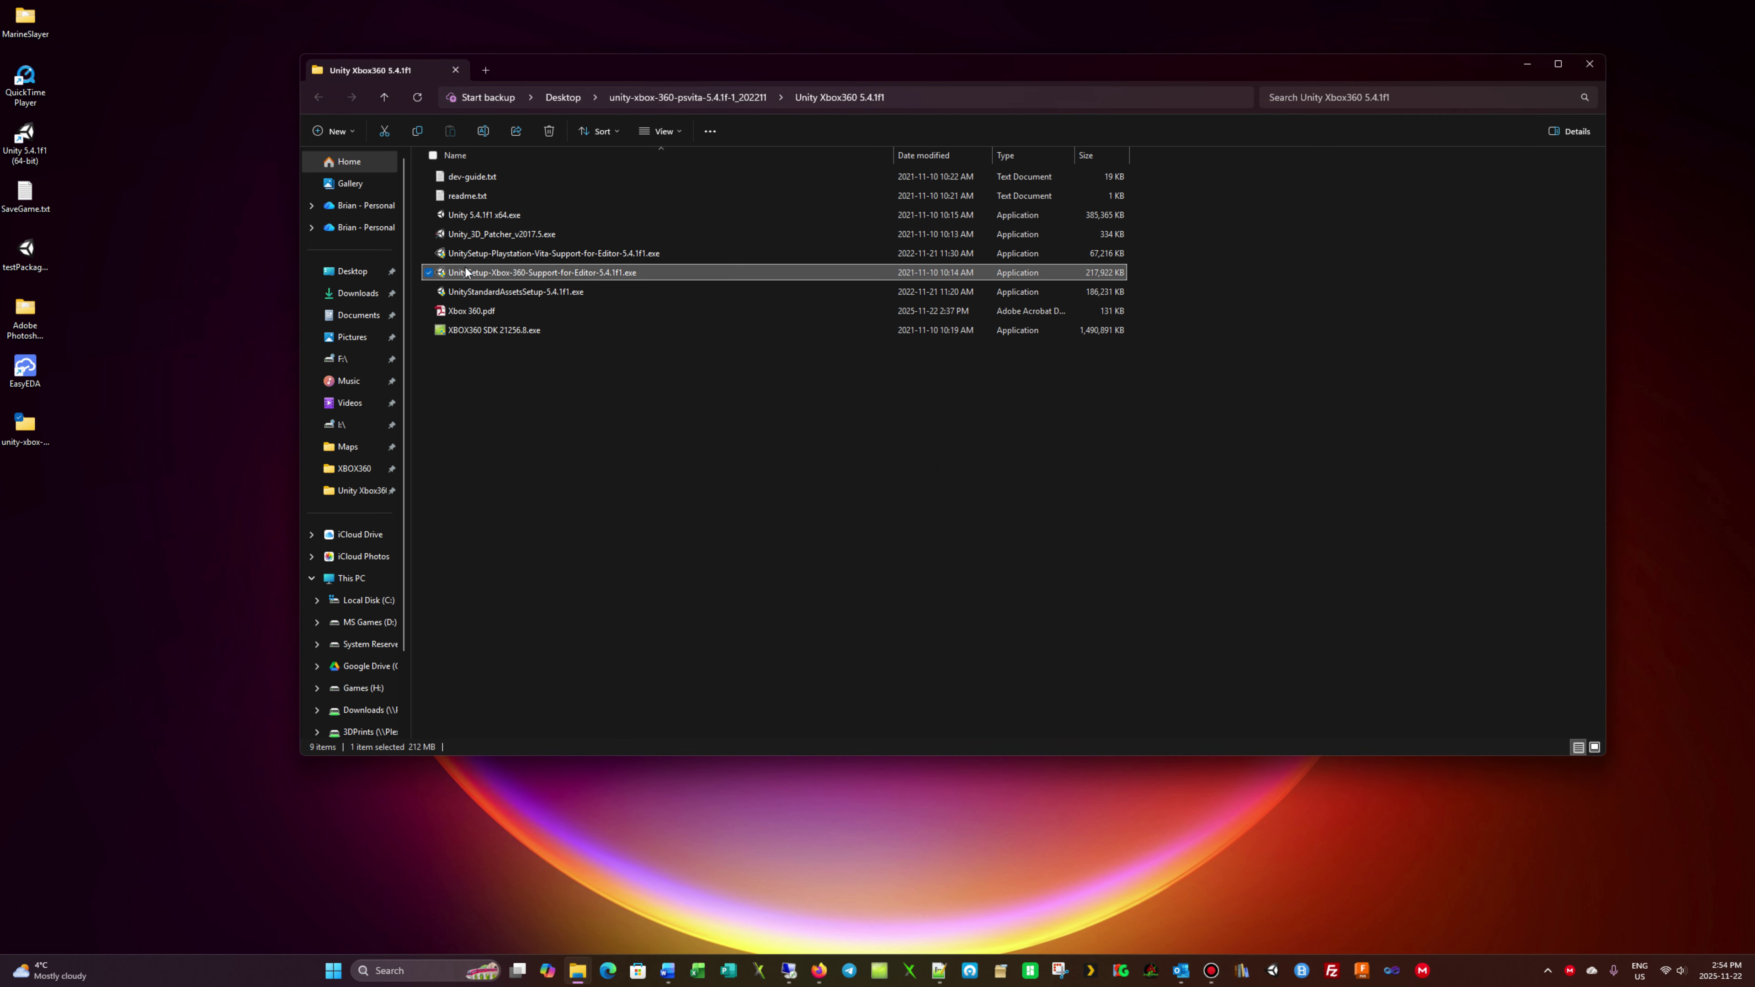
{"action": "double_click", "coordinate": [604, 274]}
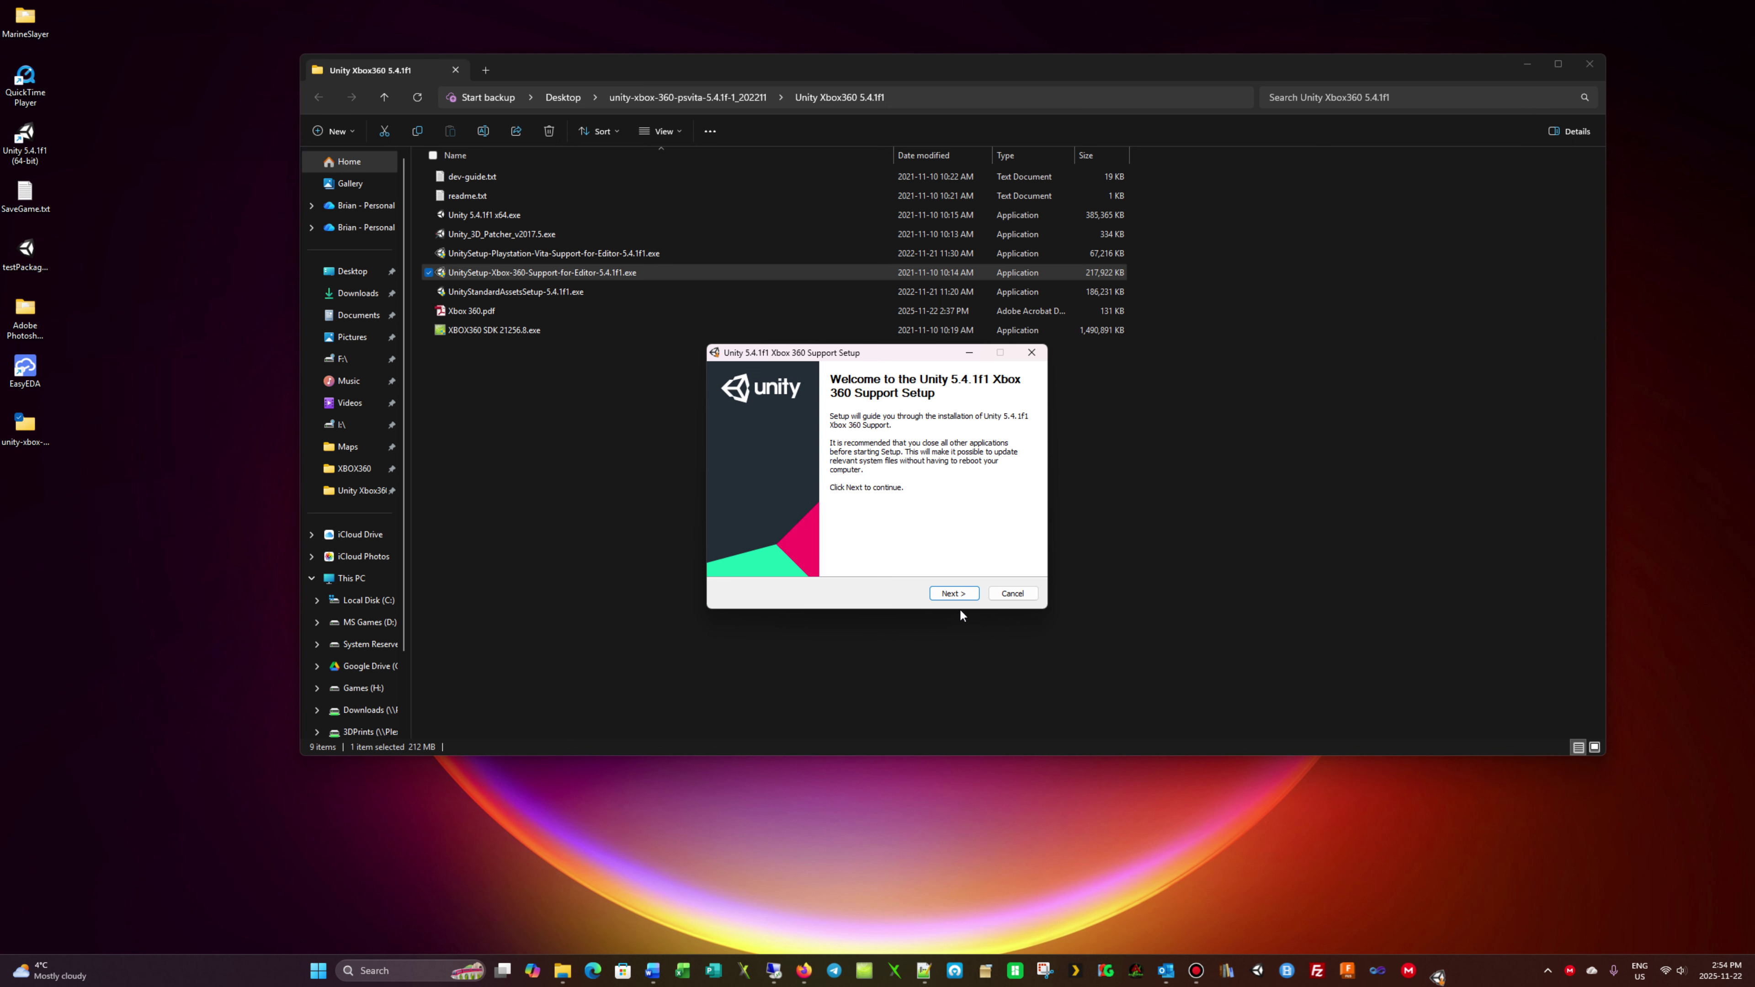
{"action": "left_click", "coordinate": [957, 596]}
{"action": "left_click", "coordinate": [956, 595]}
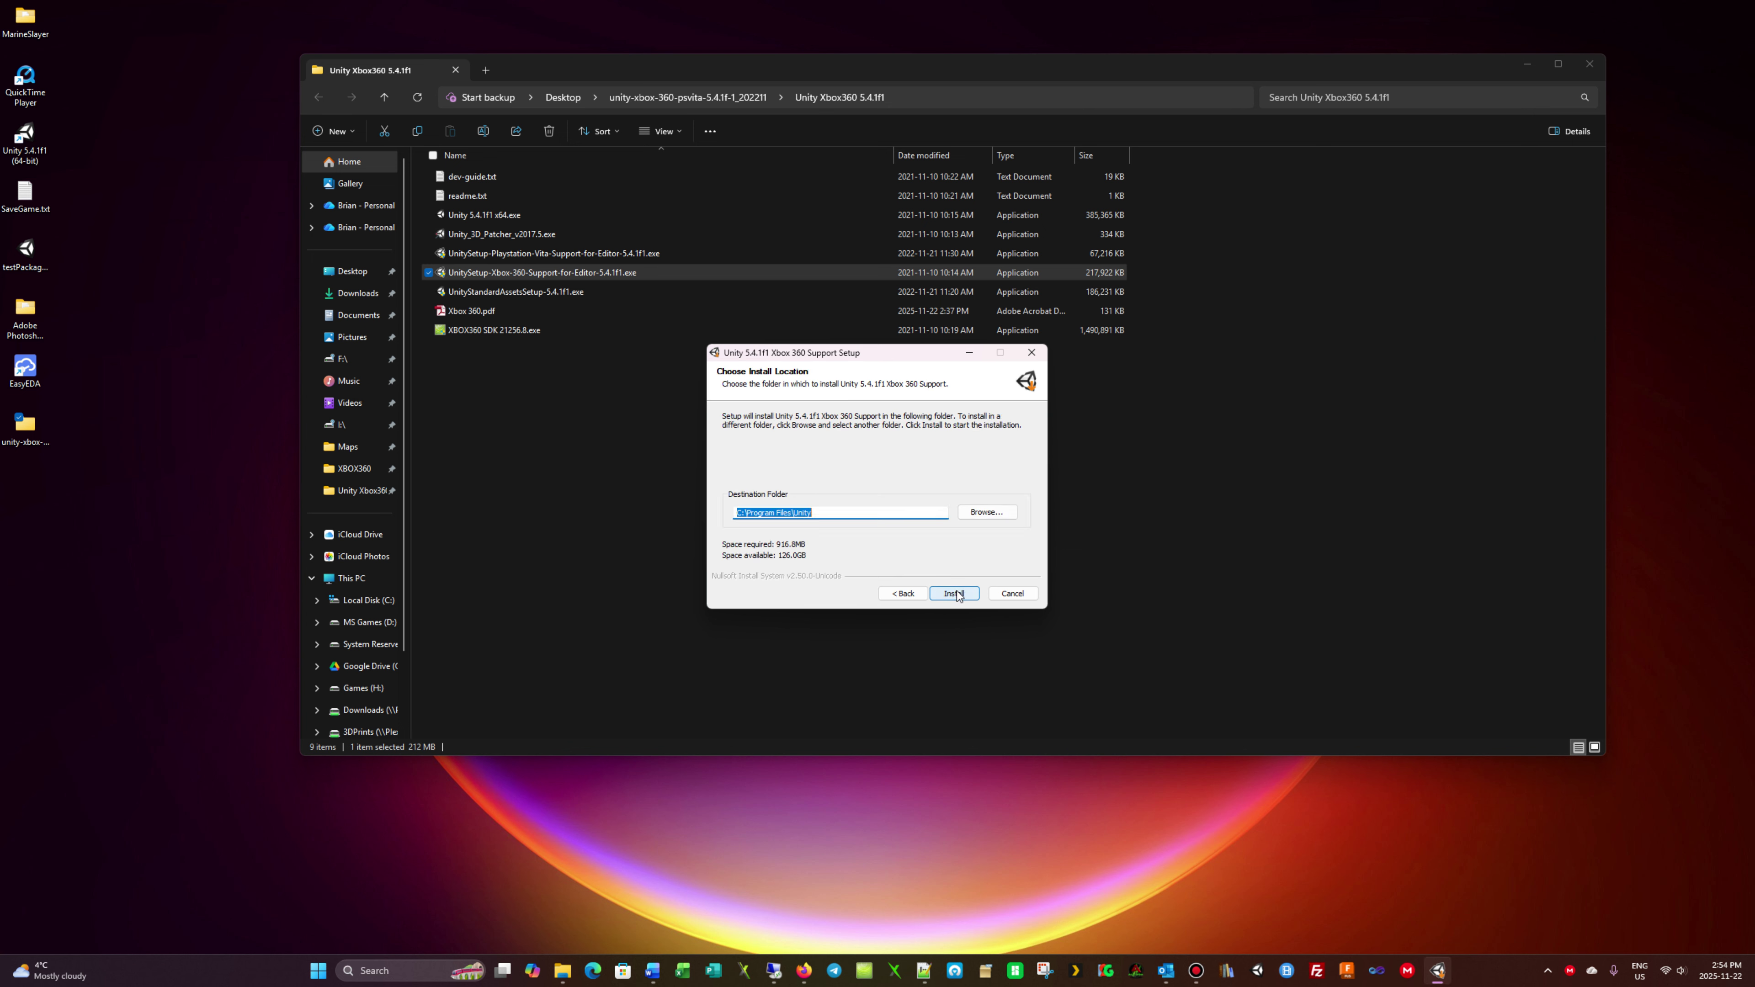
{"action": "left_click", "coordinate": [956, 594]}
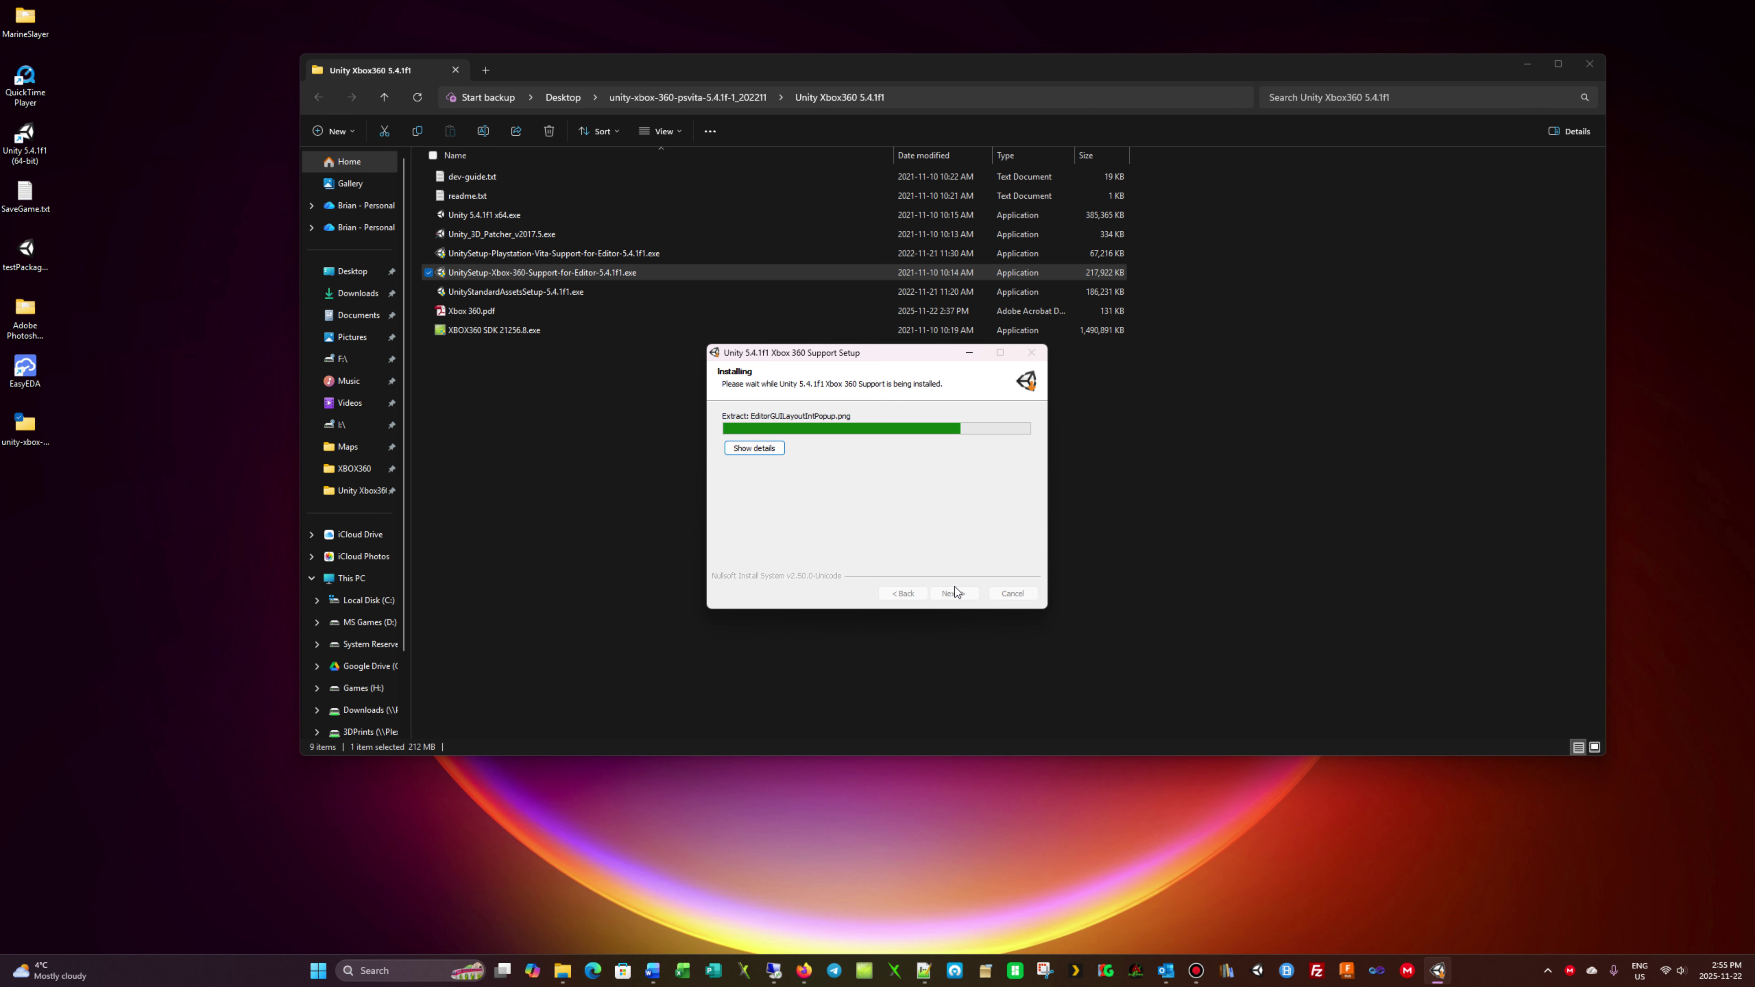
{"action": "left_click", "coordinate": [954, 593]}
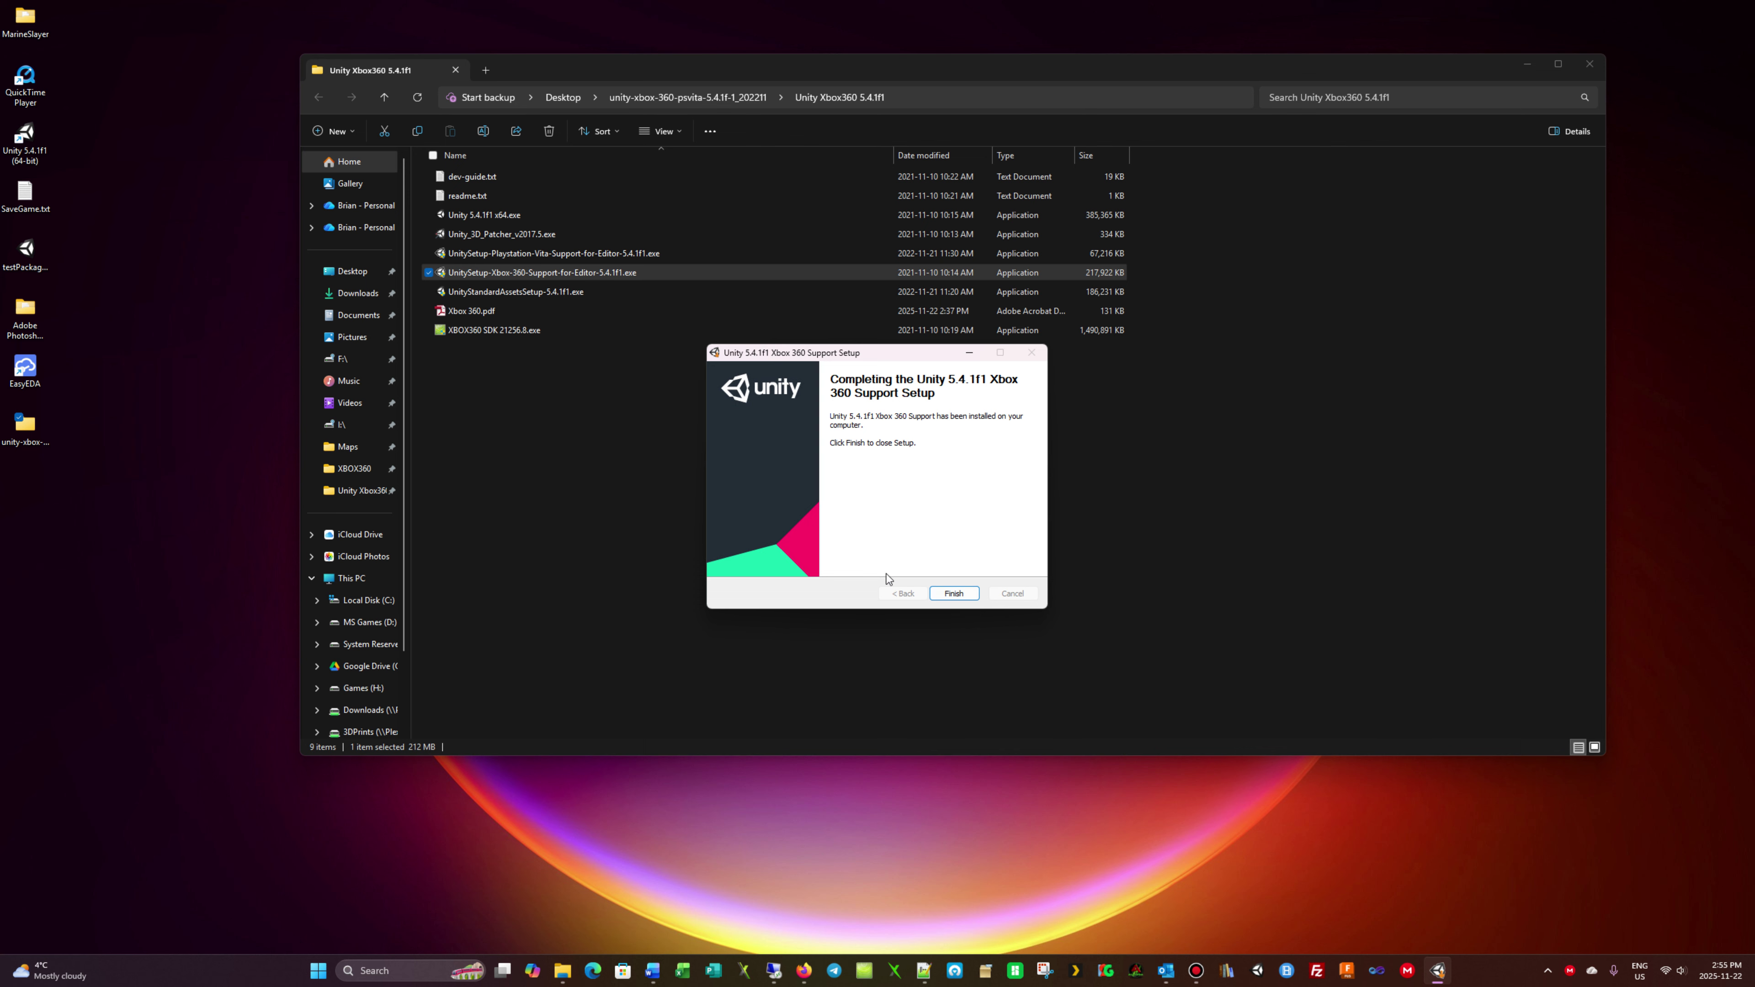
{"action": "left_click", "coordinate": [953, 593]}
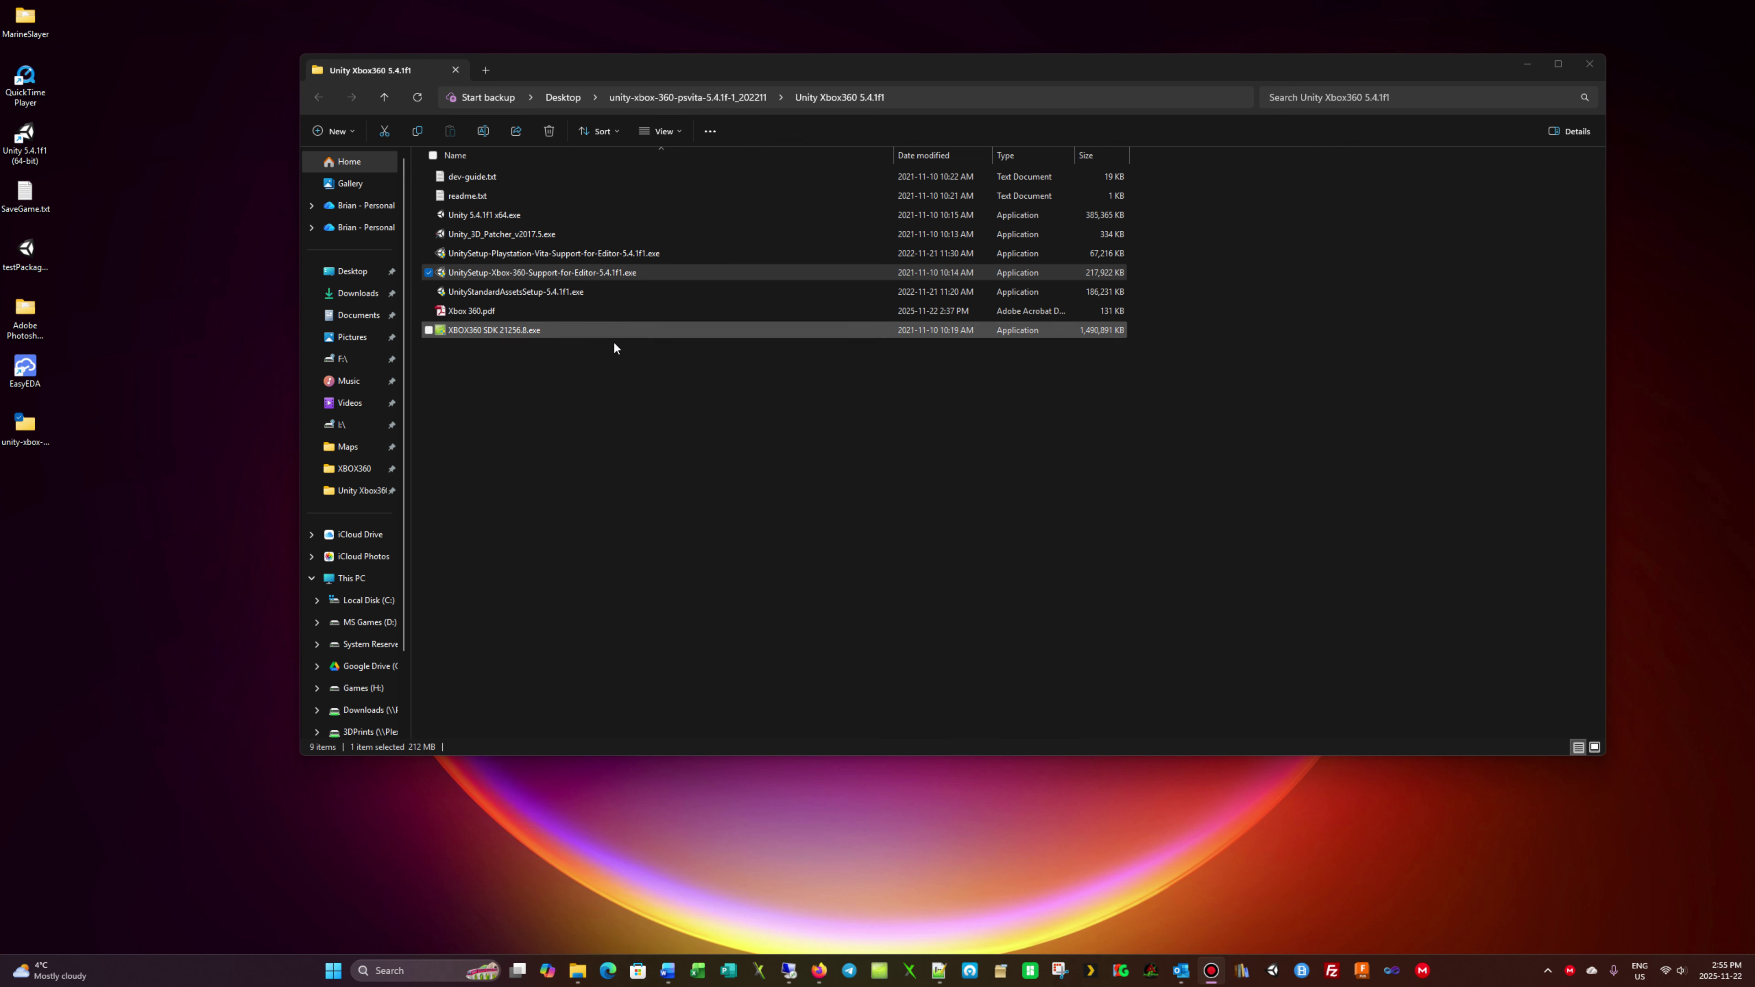
{"action": "left_click", "coordinate": [601, 252]}
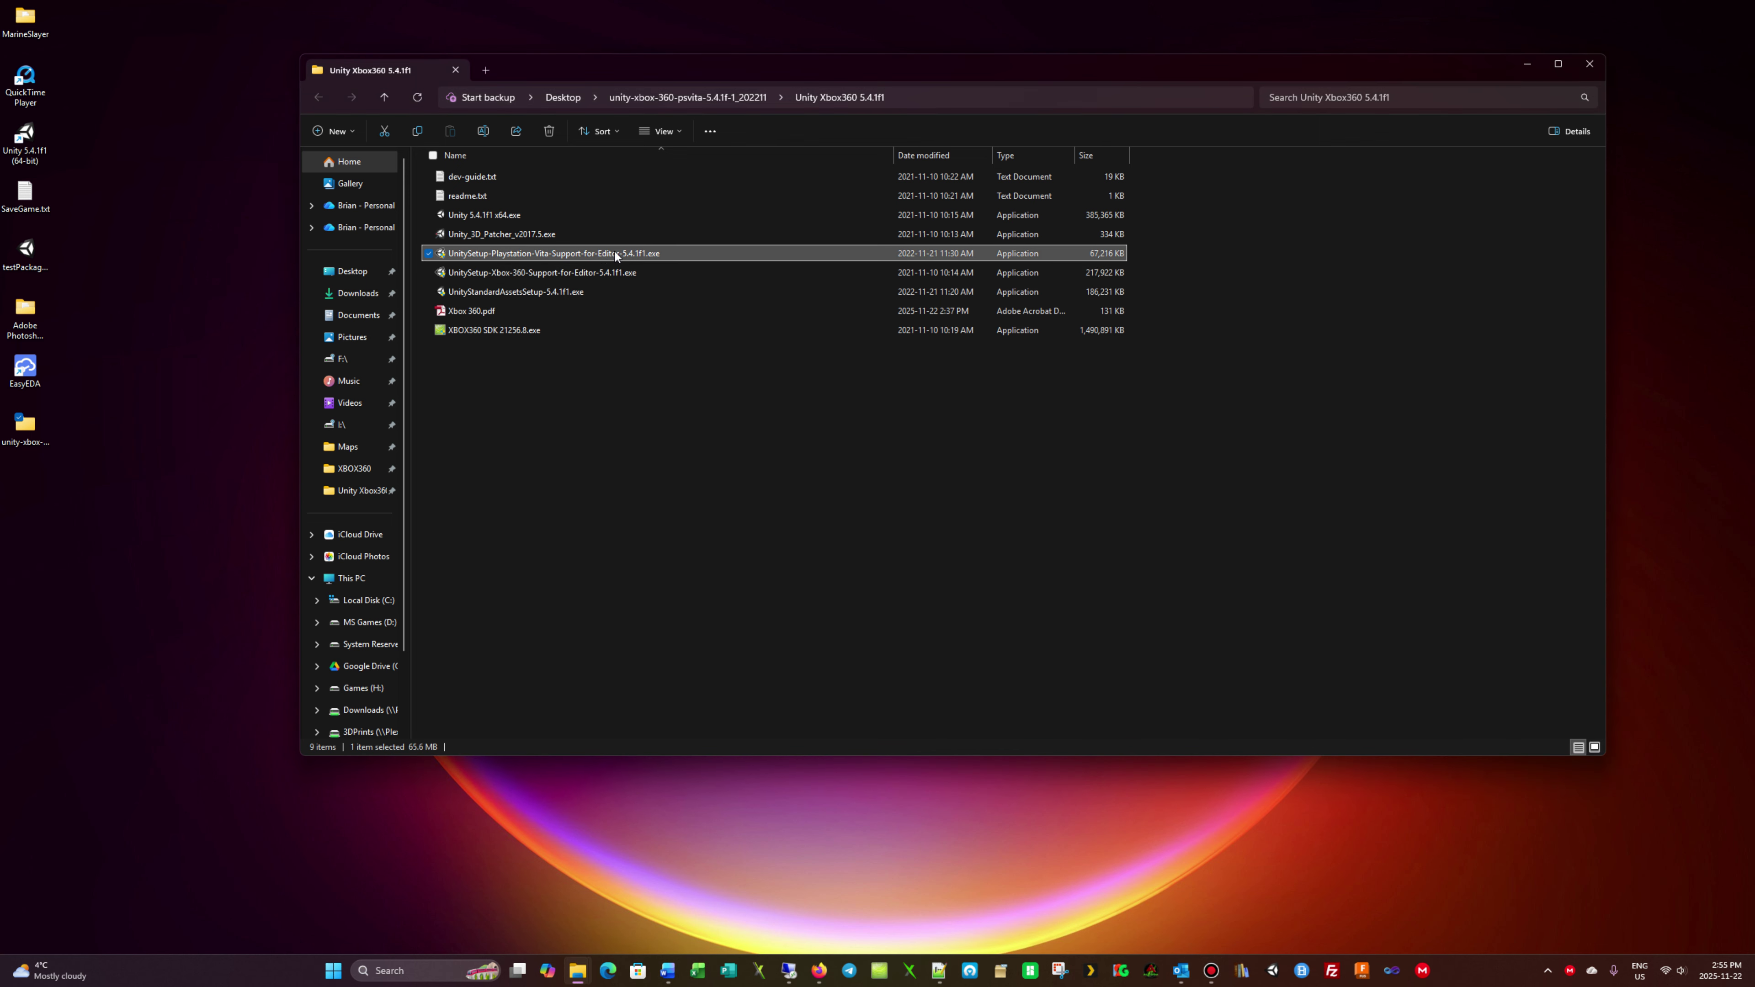
{"action": "left_click", "coordinate": [618, 434]}
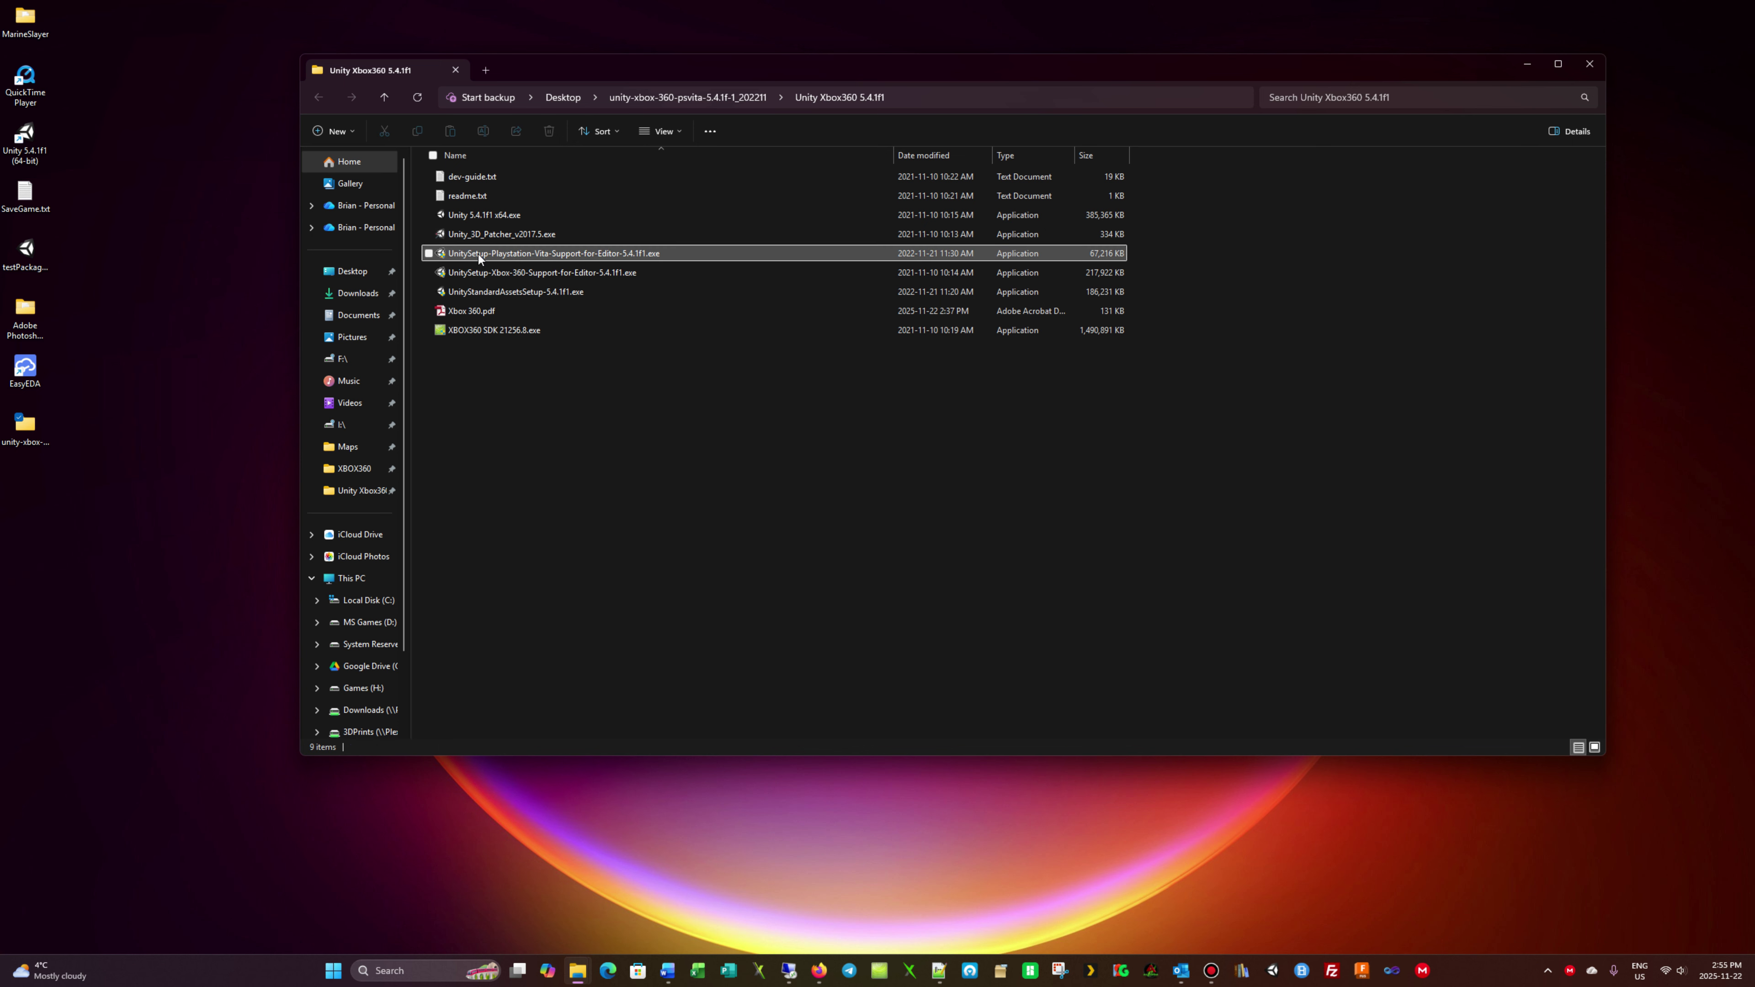
Launch Unity_3D_Patcher_v2017.5.exe with administrator rights
{"action": "double_click", "coordinate": [515, 235]}
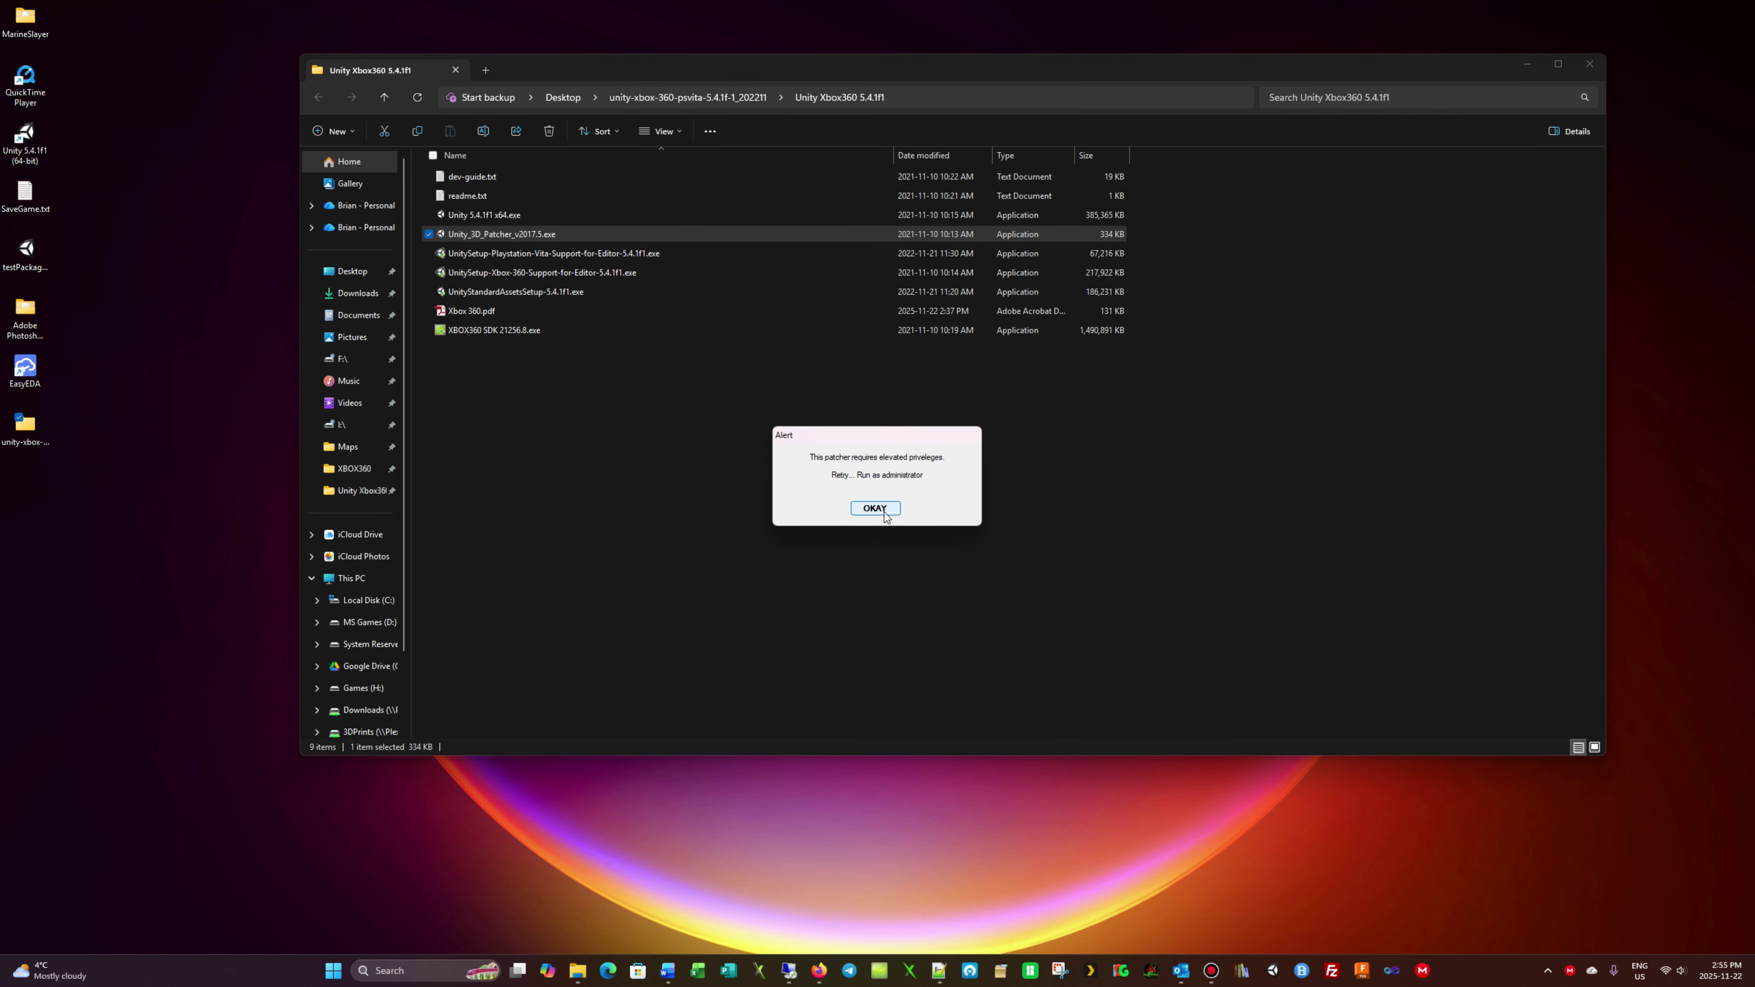
{"action": "left_click", "coordinate": [875, 508]}
{"action": "right_click", "coordinate": [525, 232]}
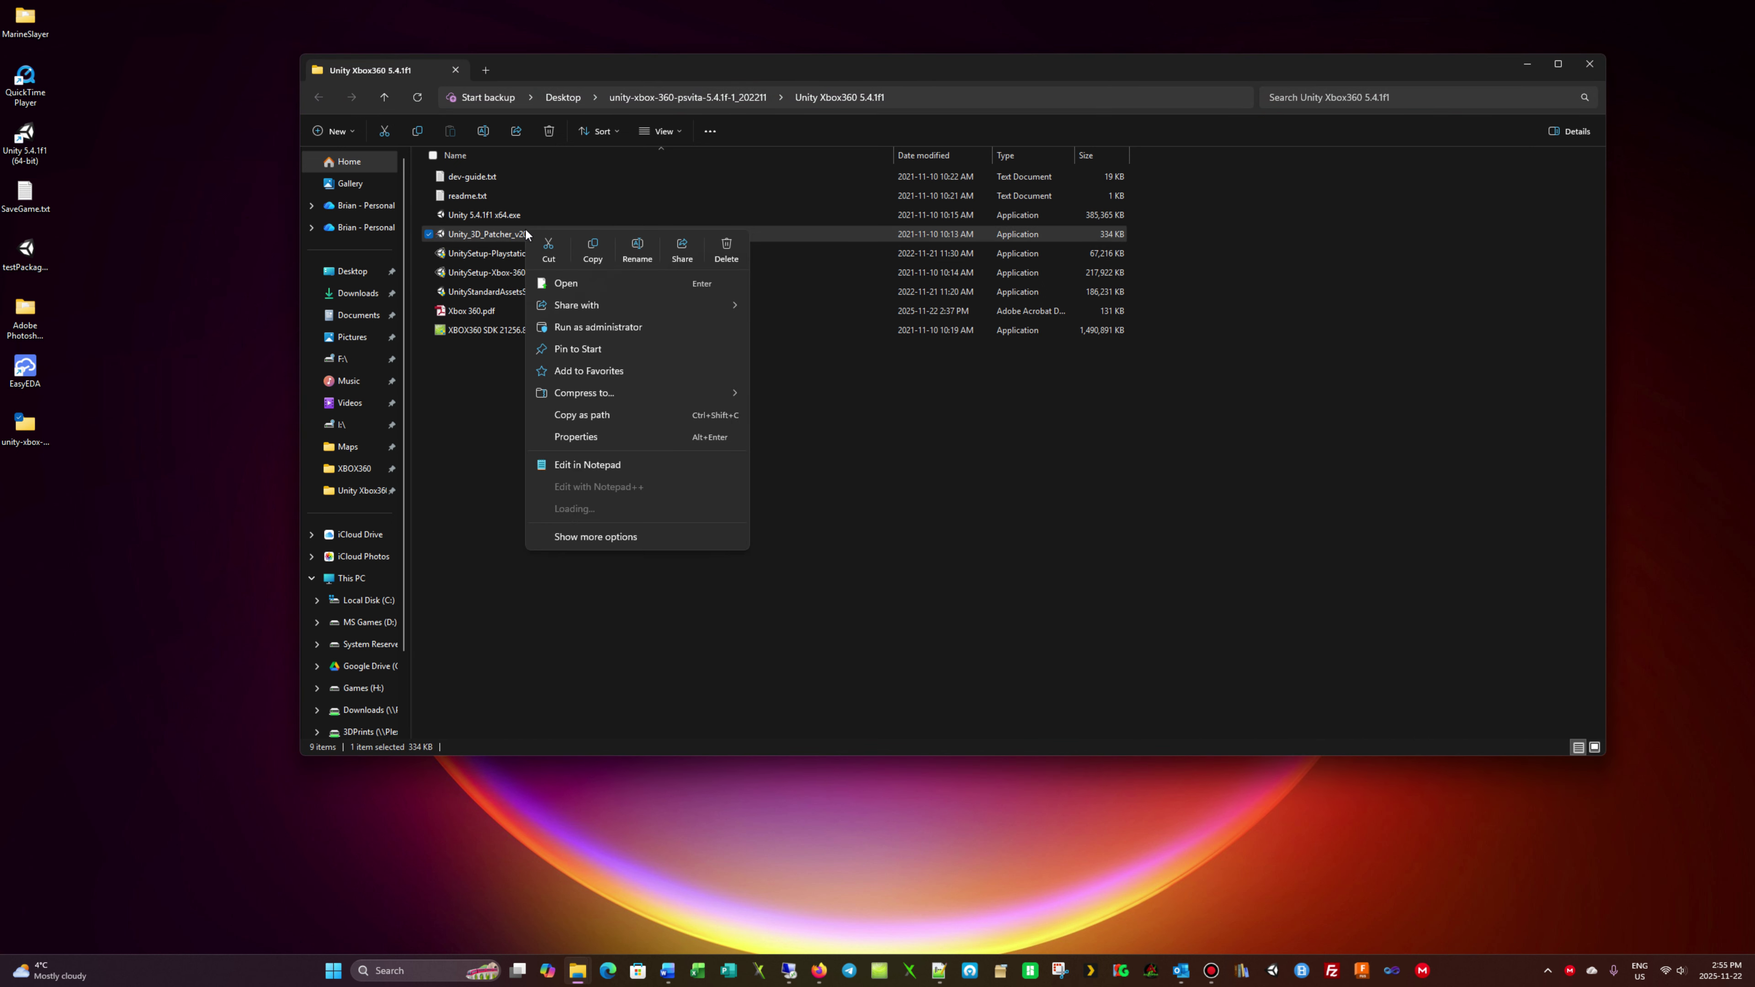
{"action": "left_click", "coordinate": [609, 328]}
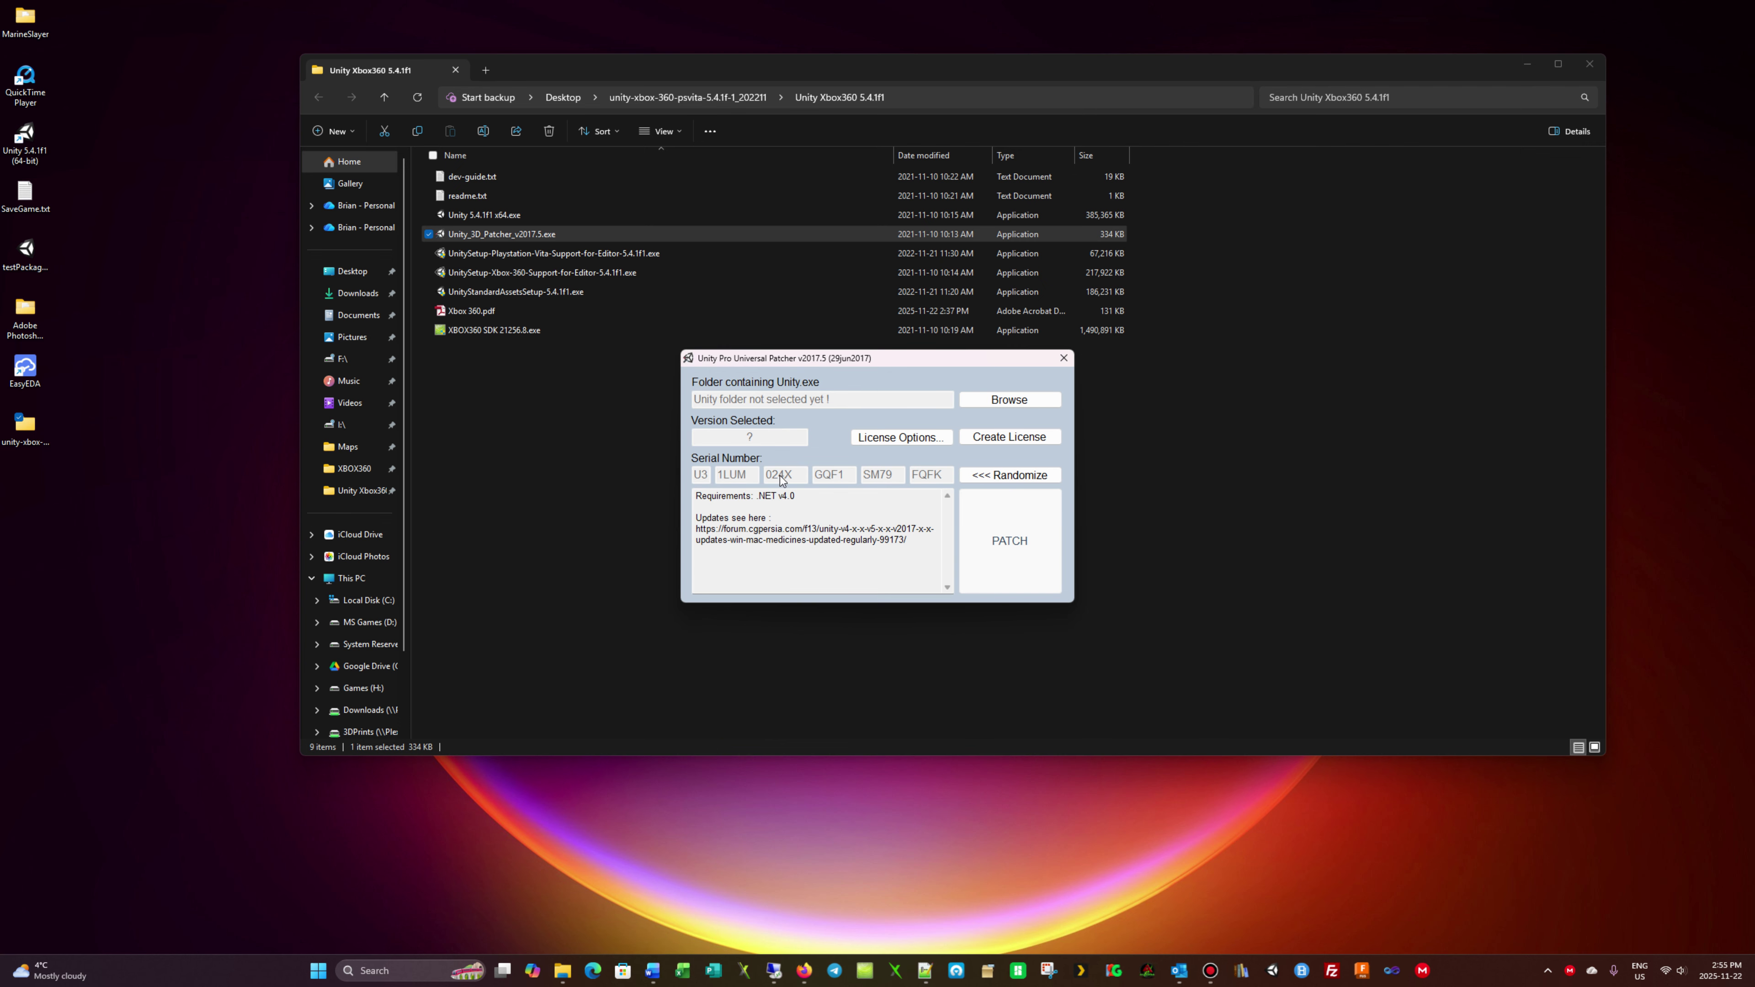
Set the patcher's Unity folder to C:\Program Files\Unity\Editor
{"action": "left_click_drag", "start_coordinate": [817, 358], "coordinate": [685, 266]}
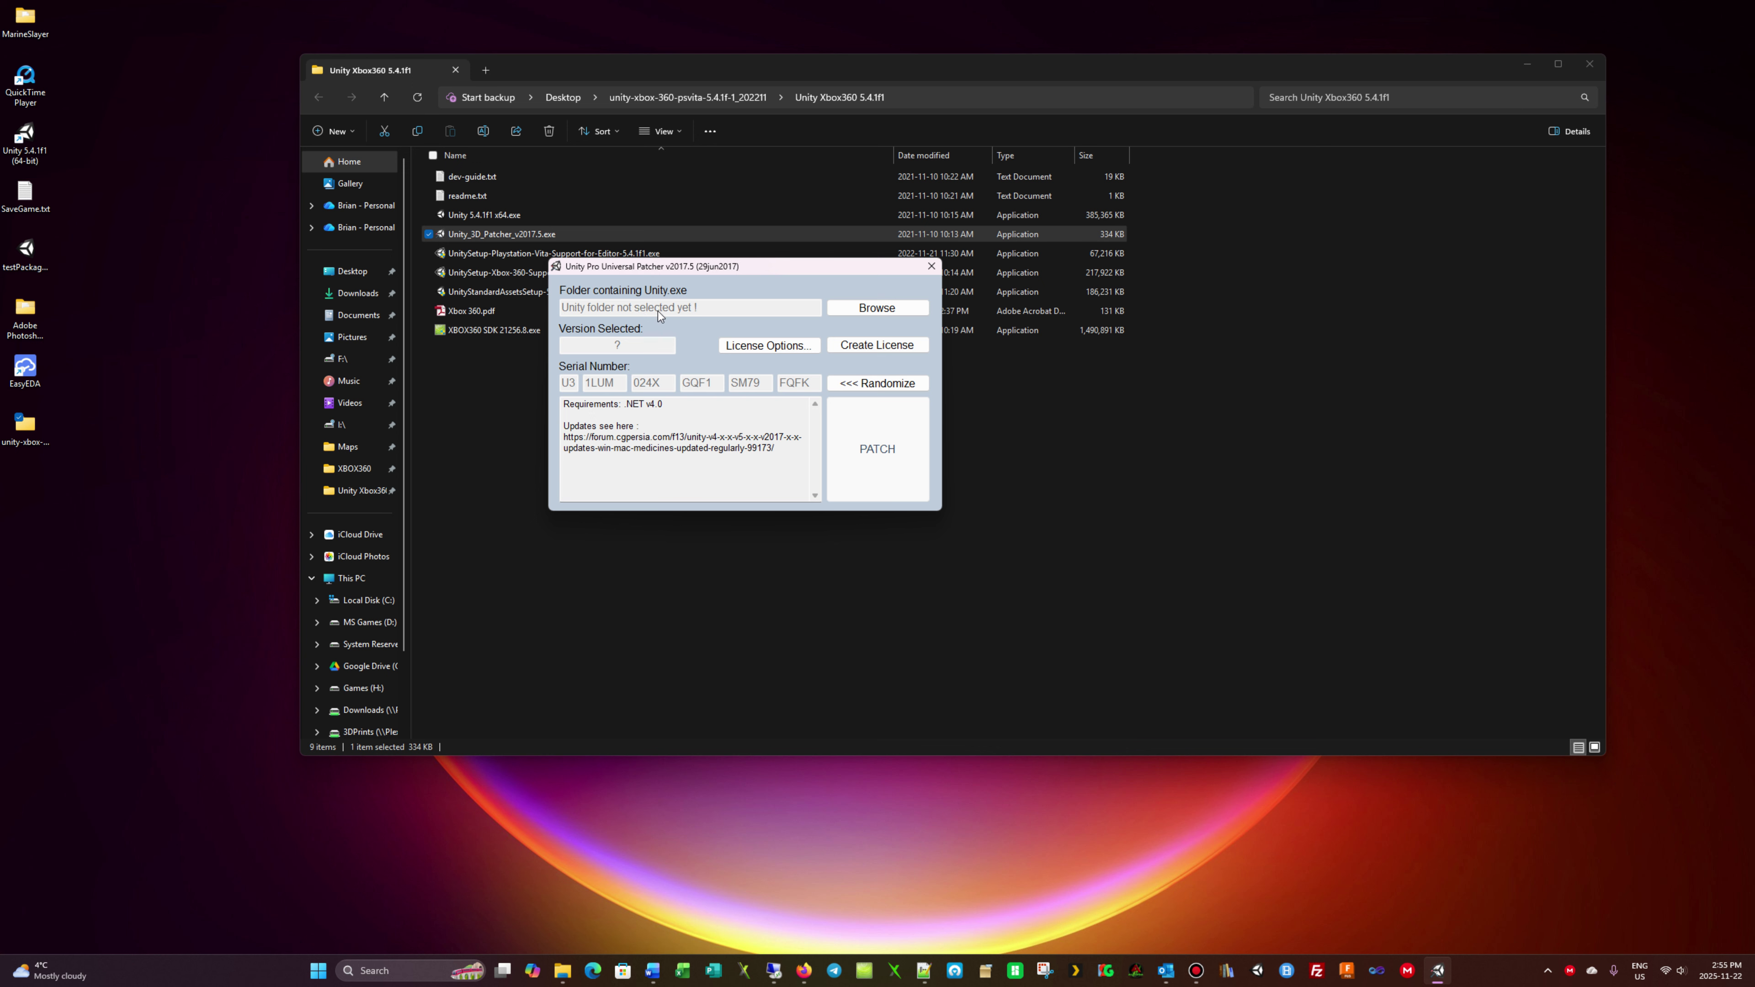
{"action": "left_click", "coordinate": [876, 313]}
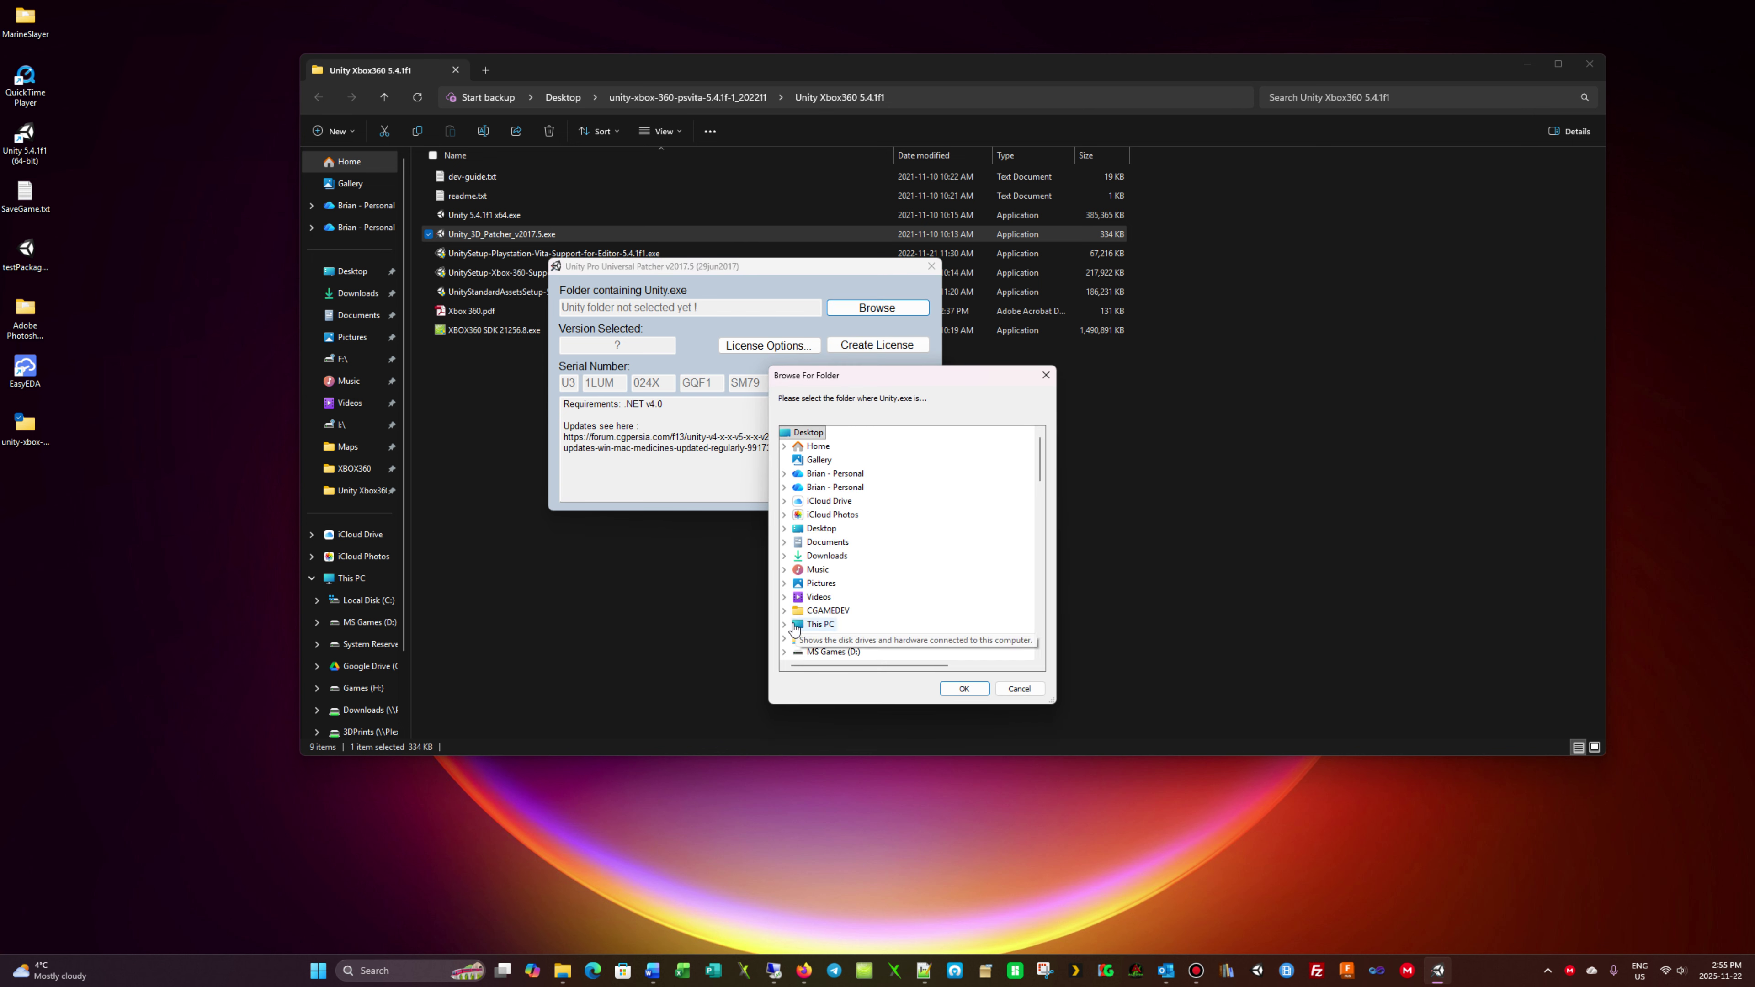
{"action": "left_click", "coordinate": [785, 625]}
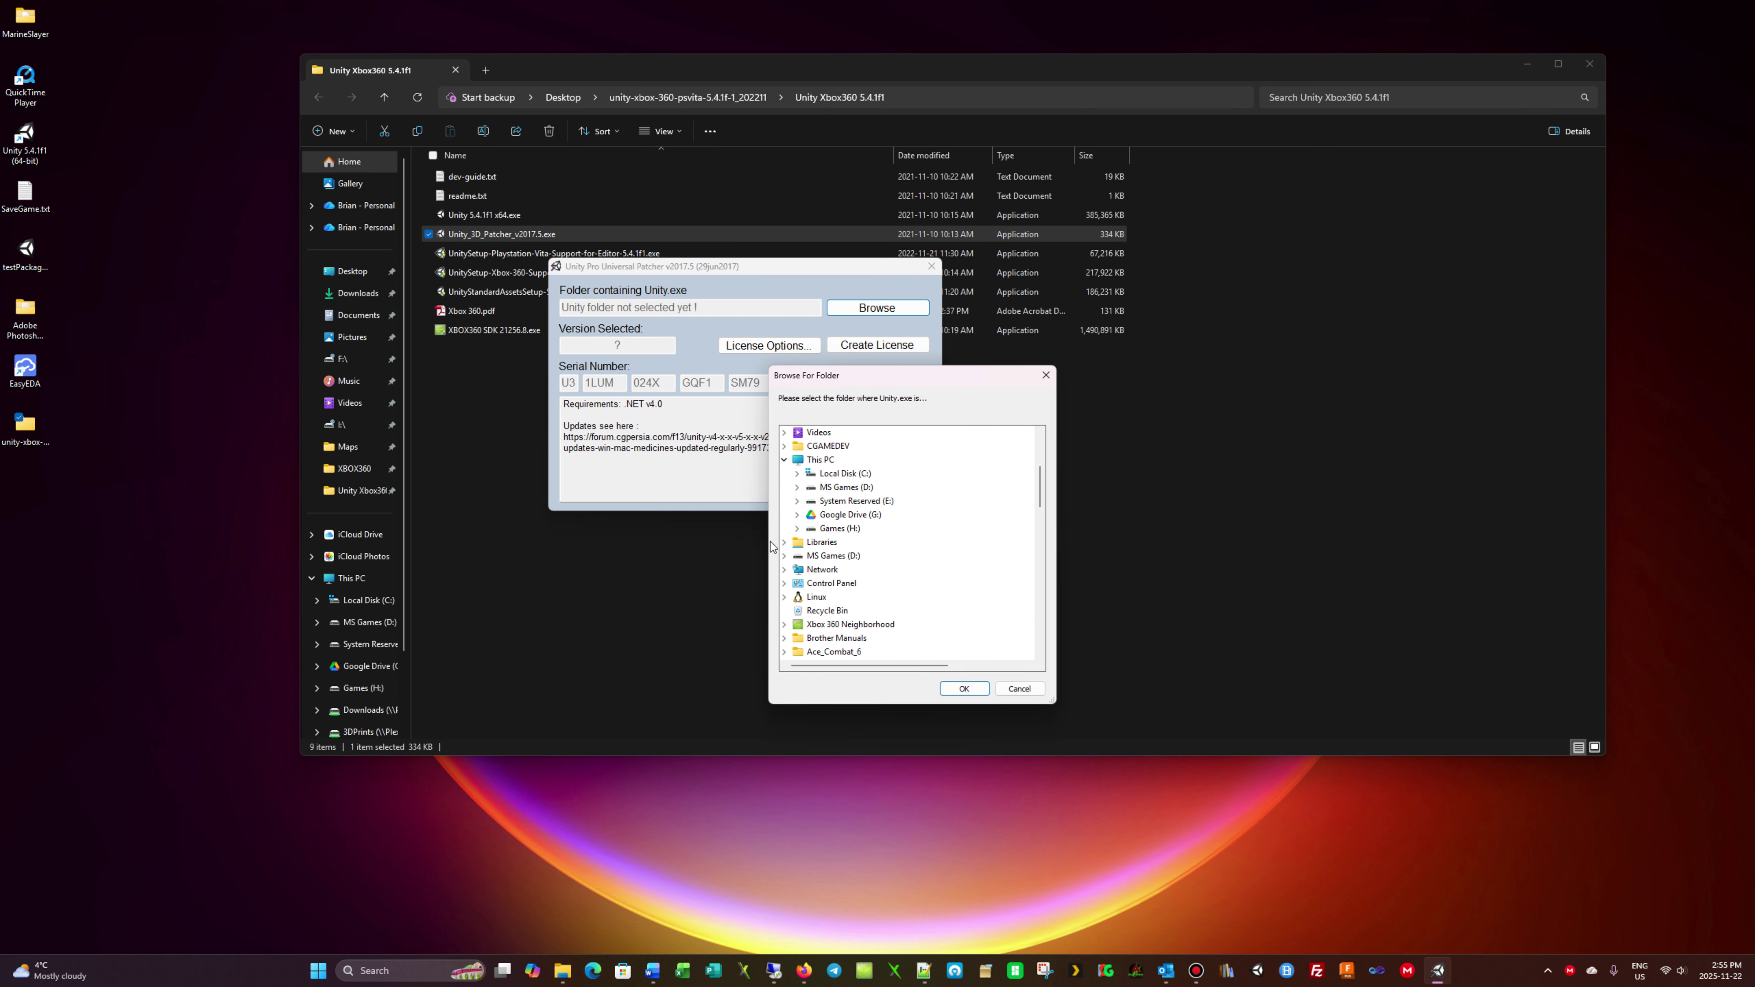
{"action": "left_click", "coordinate": [797, 474]}
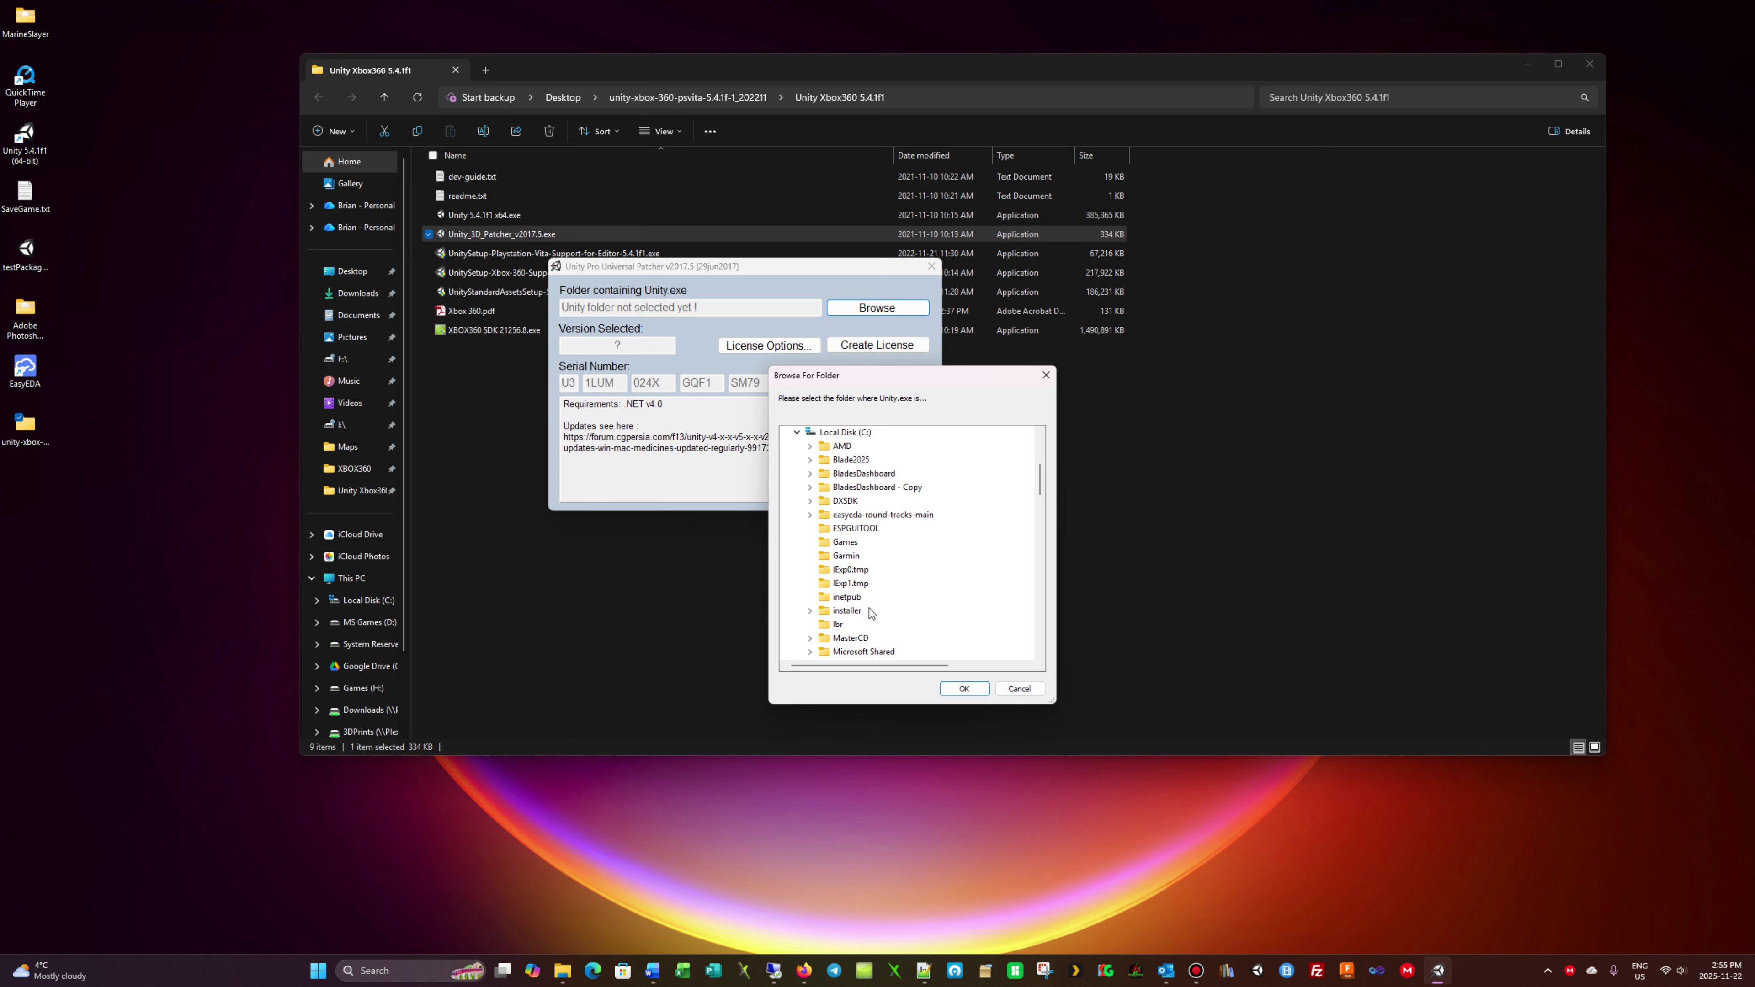
{"action": "scroll", "coordinate": [872, 613], "scroll_direction": "down", "scroll_amount": 3}
{"action": "left_click", "coordinate": [810, 610]}
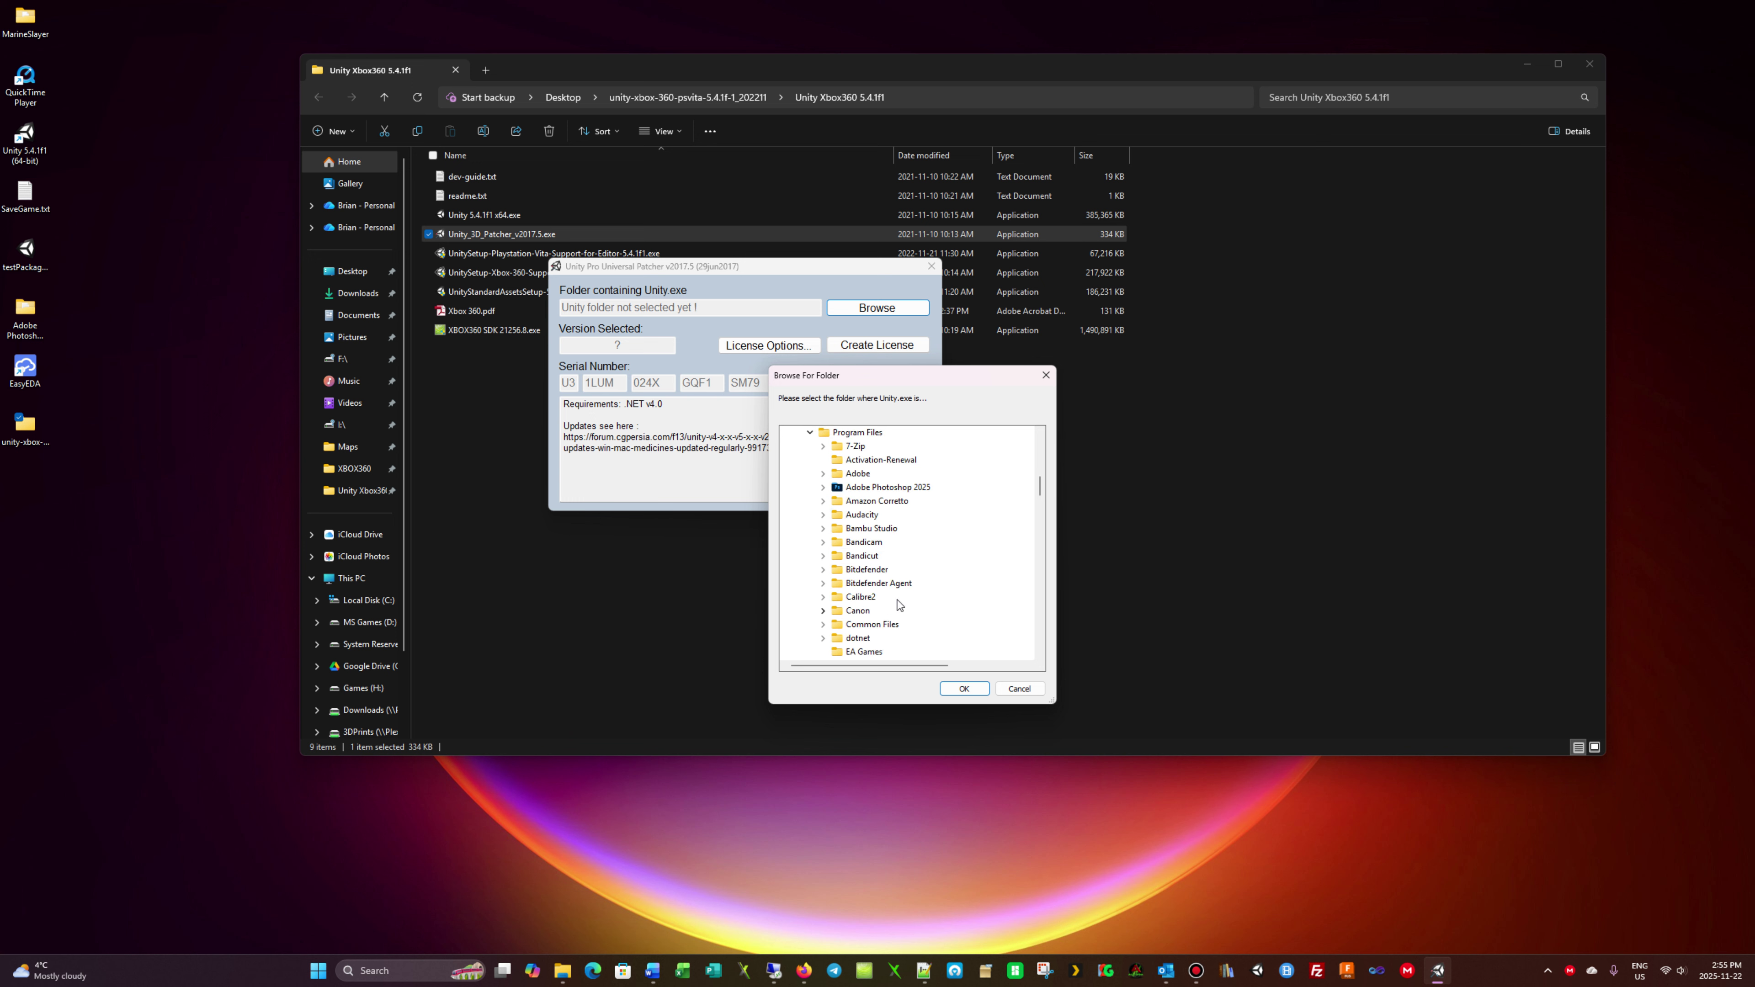
{"action": "scroll", "coordinate": [947, 557], "scroll_direction": "down", "scroll_amount": 12}
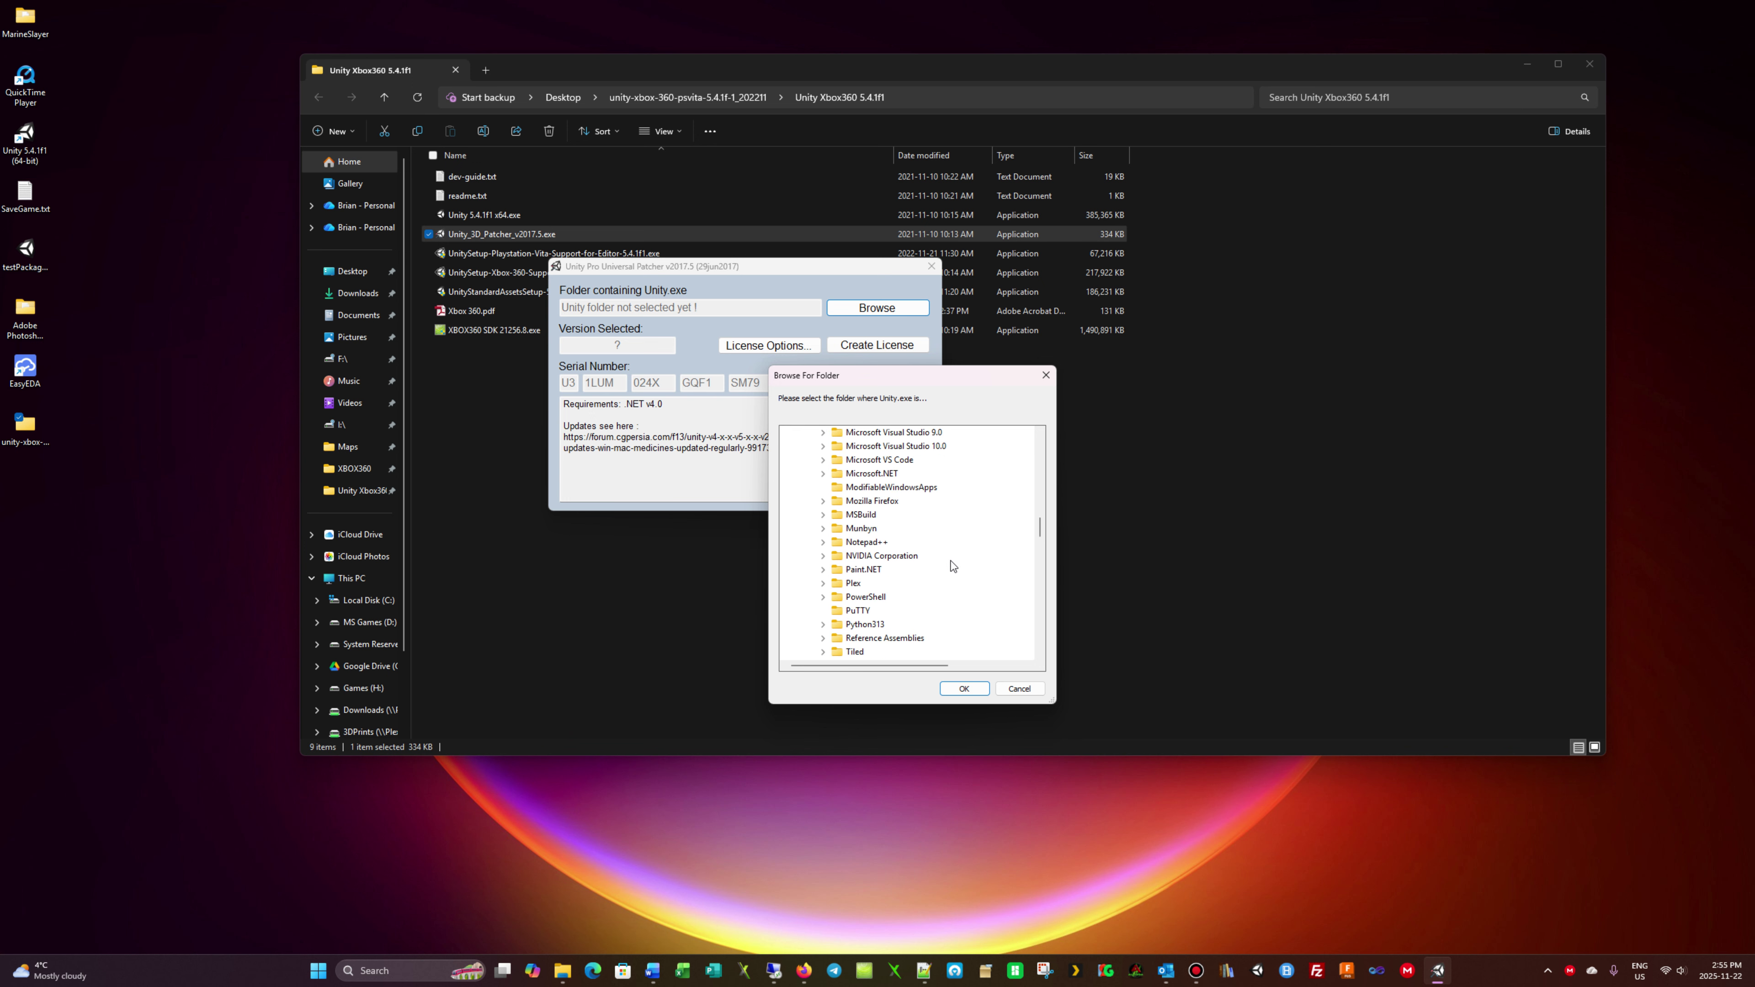
{"action": "scroll", "coordinate": [952, 565], "scroll_direction": "down", "scroll_amount": 2}
{"action": "left_click", "coordinate": [823, 583]}
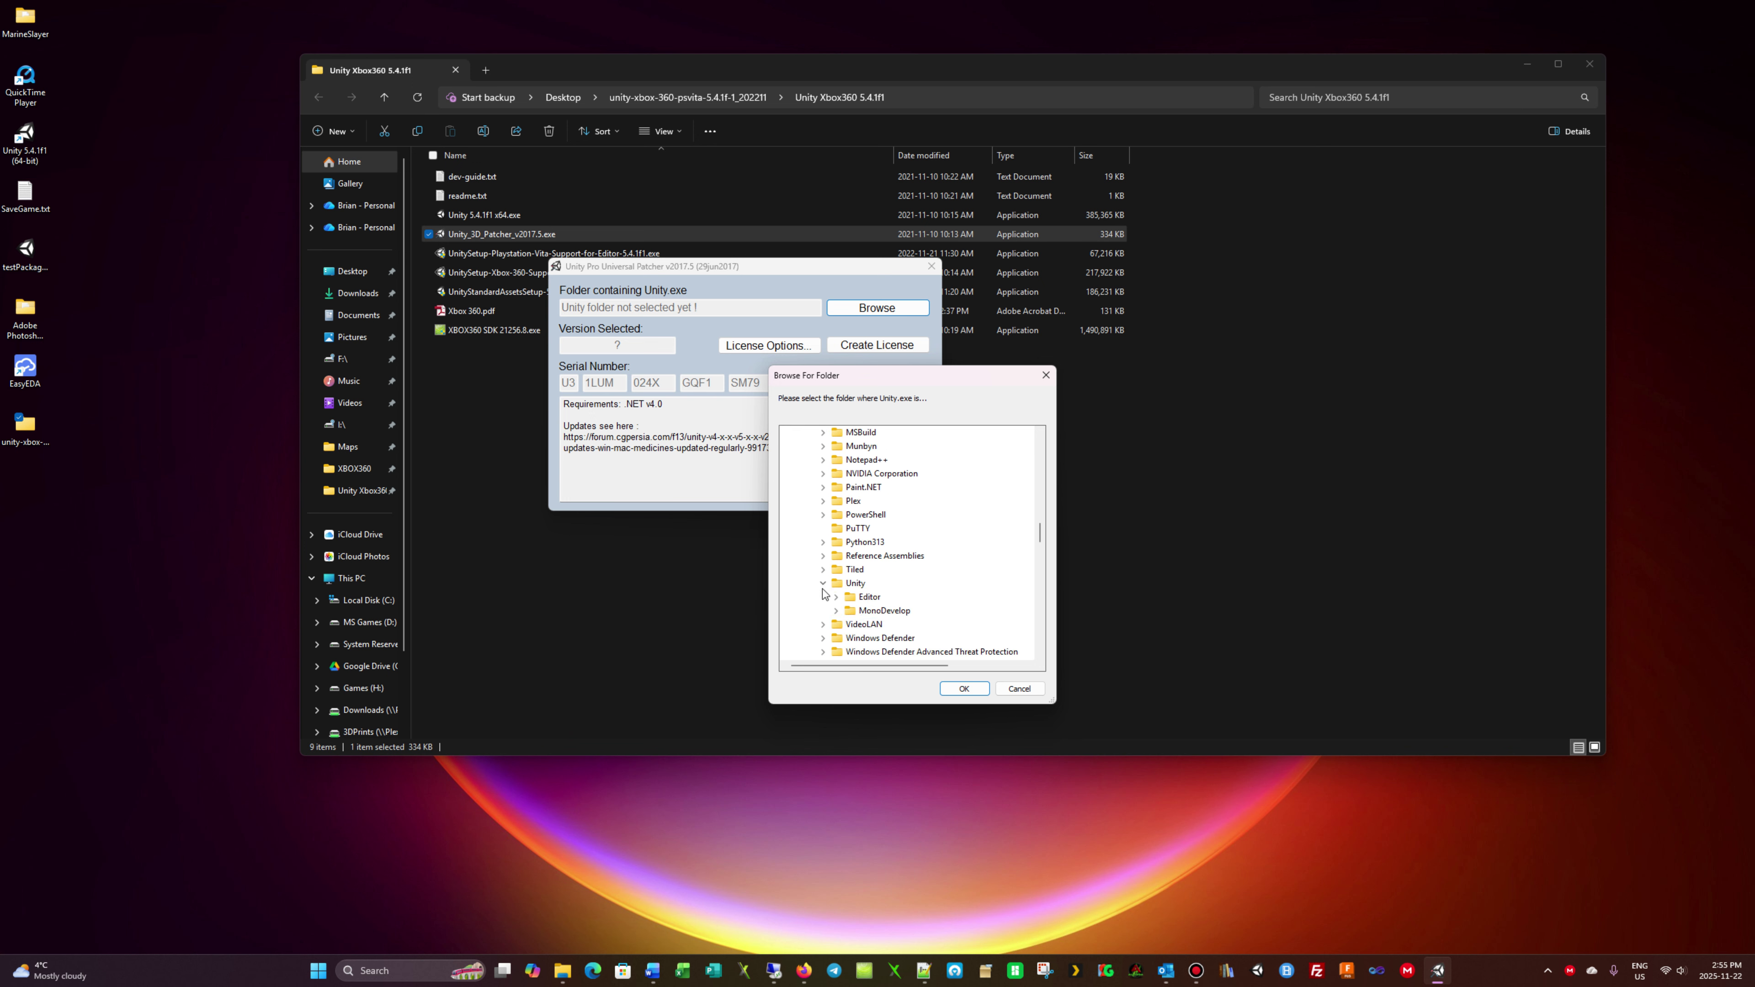
{"action": "left_click", "coordinate": [867, 597]}
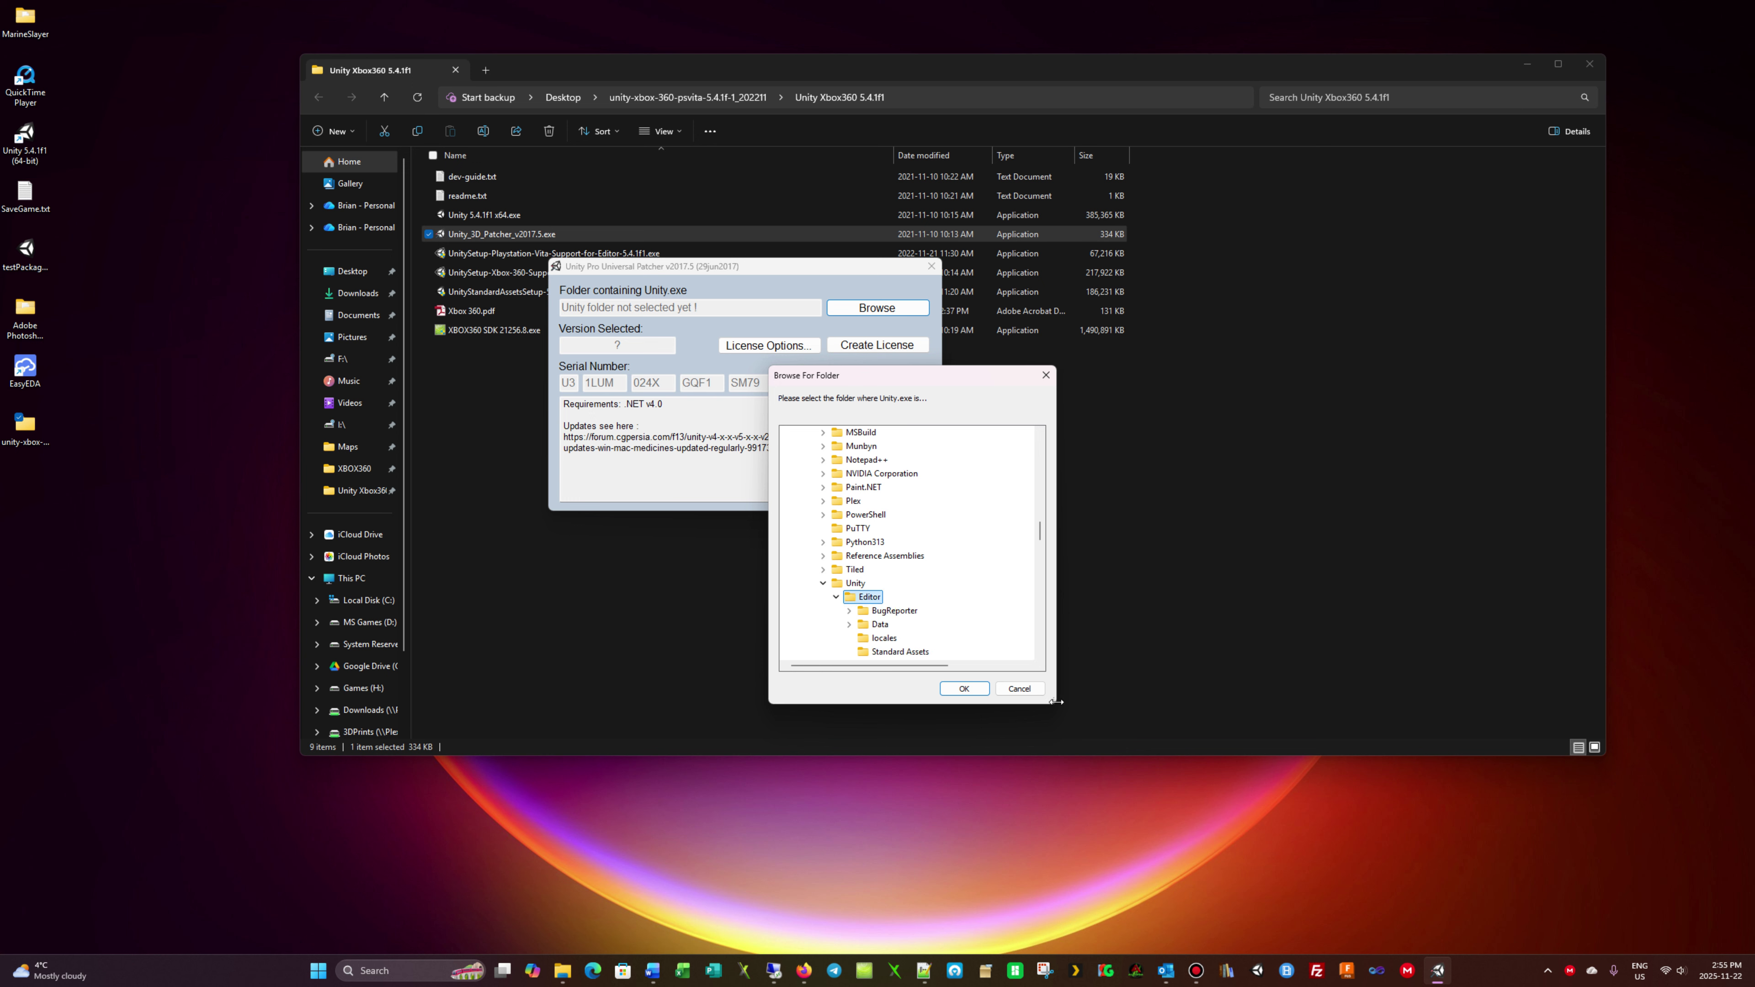
{"action": "left_click", "coordinate": [964, 689]}
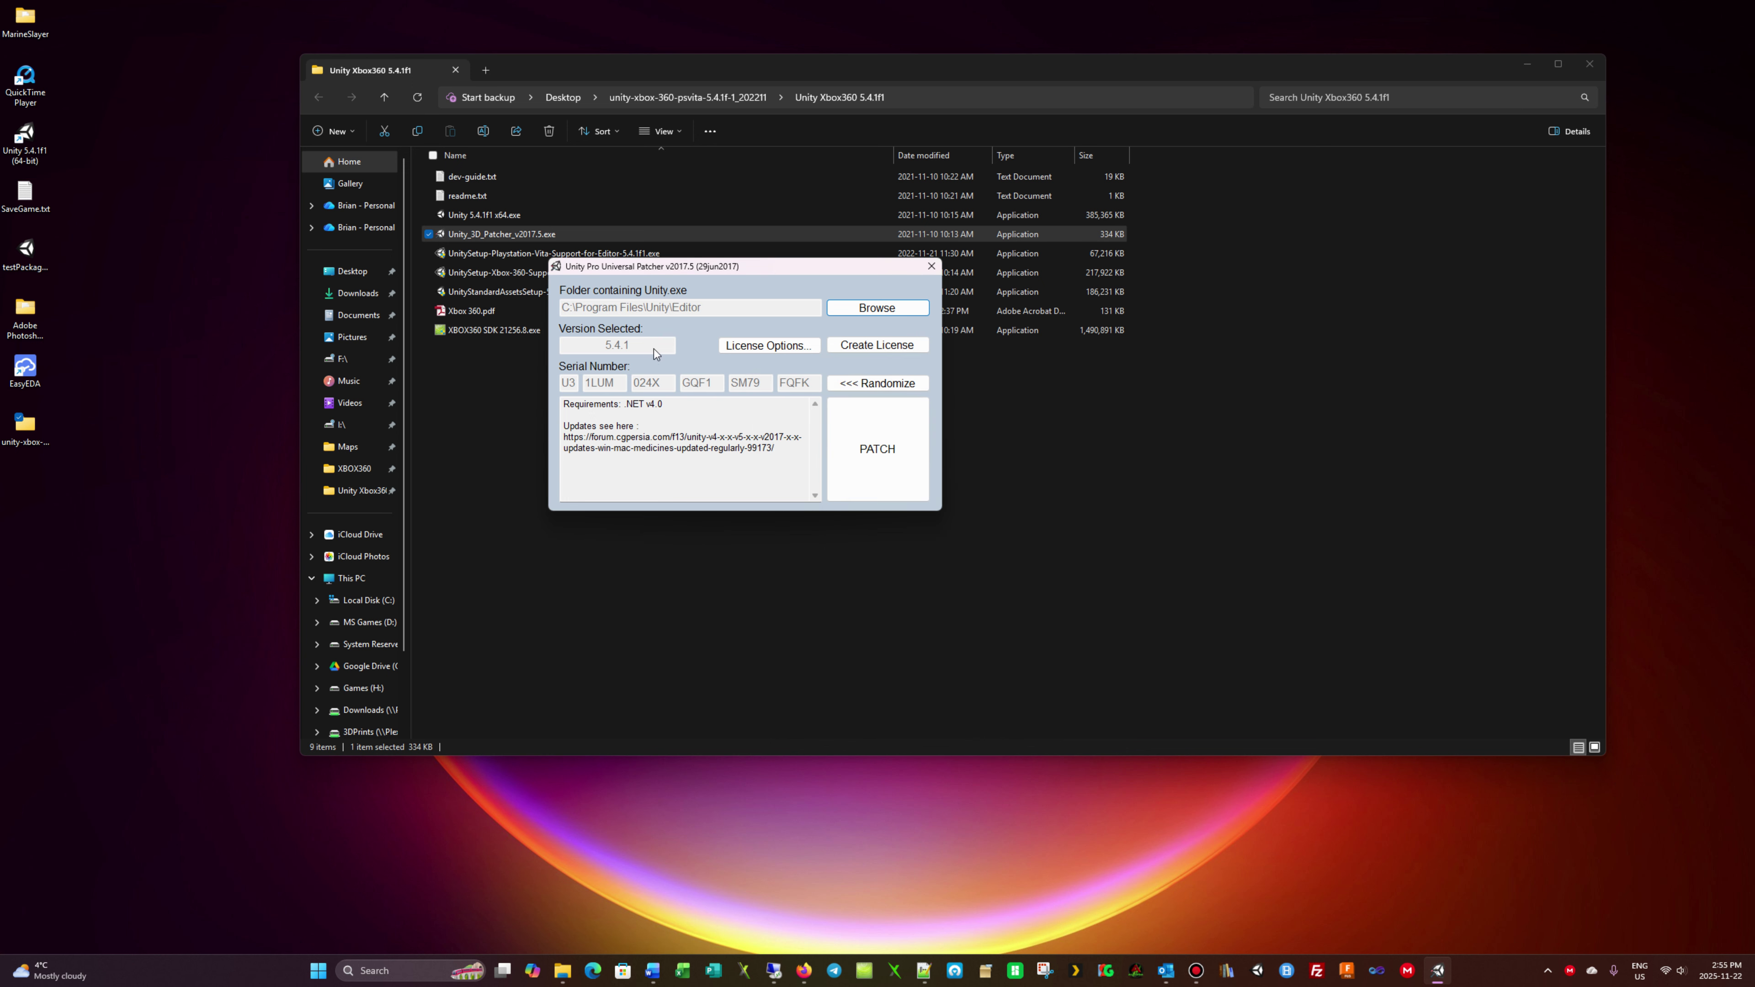
Accept the Unity Pro license options and create the license, replacing C:\ProgramData\Unity\Unity_v5.x.ulf
{"action": "left_click", "coordinate": [765, 348]}
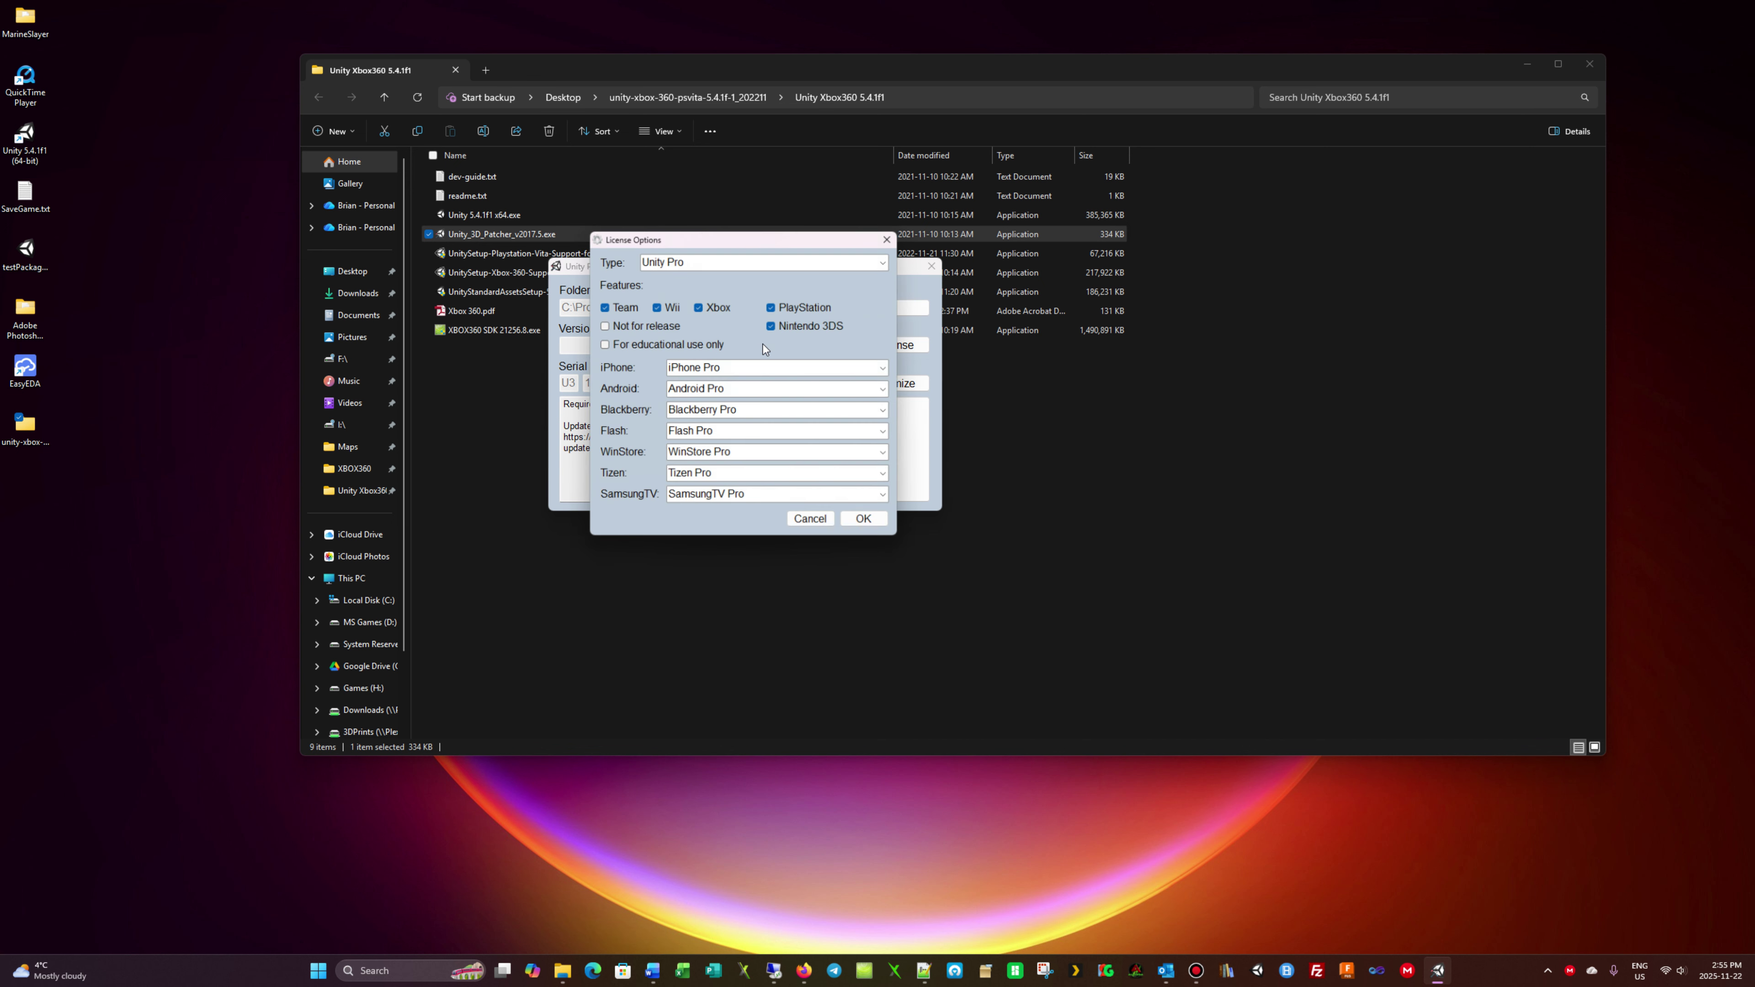
{"action": "left_click", "coordinate": [706, 258]}
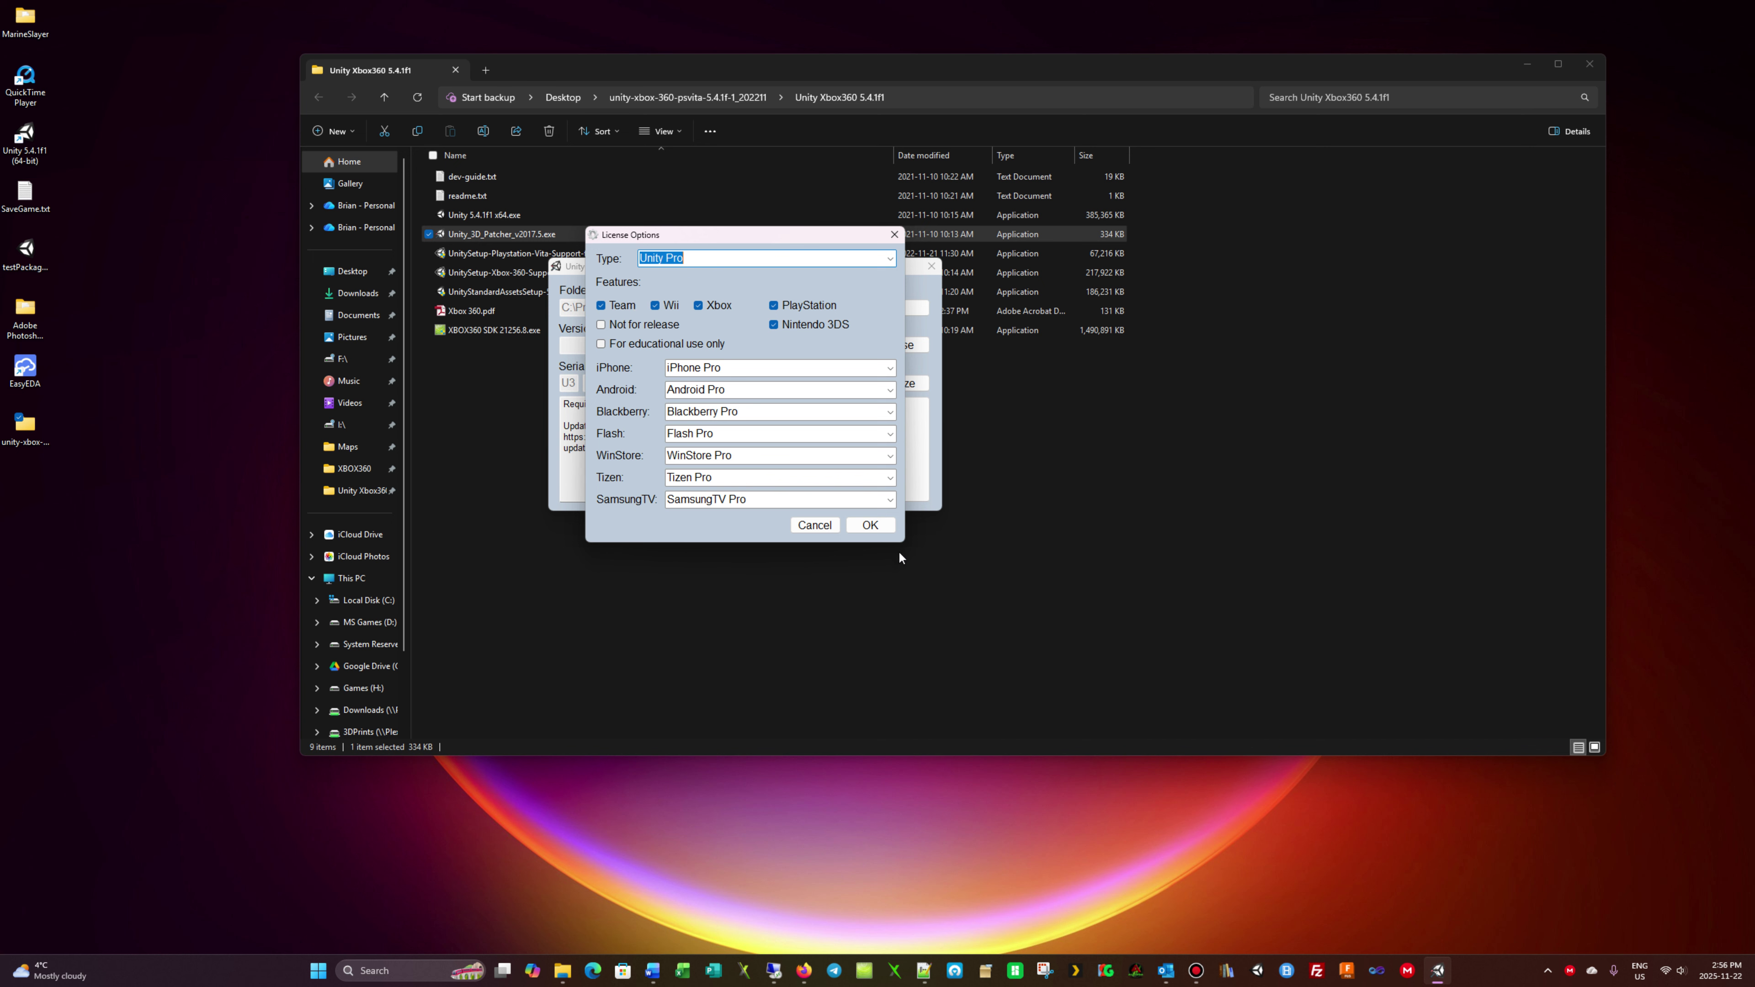
{"action": "left_click", "coordinate": [875, 527]}
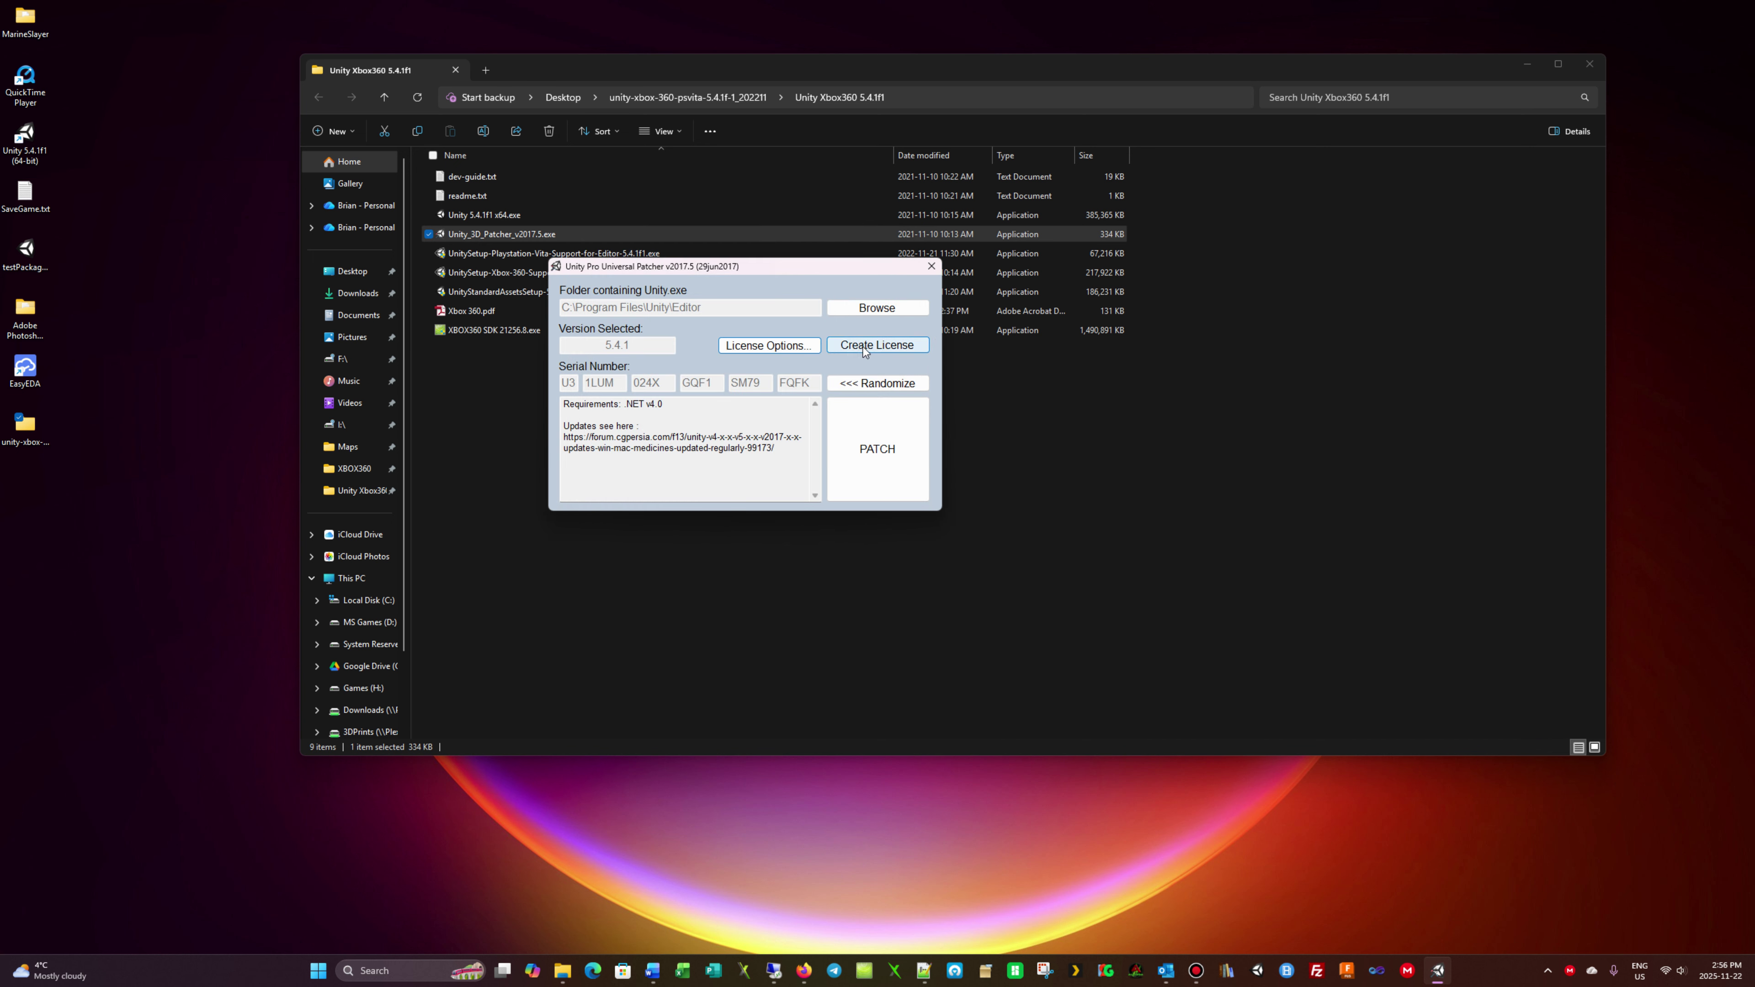
{"action": "left_click", "coordinate": [864, 350]}
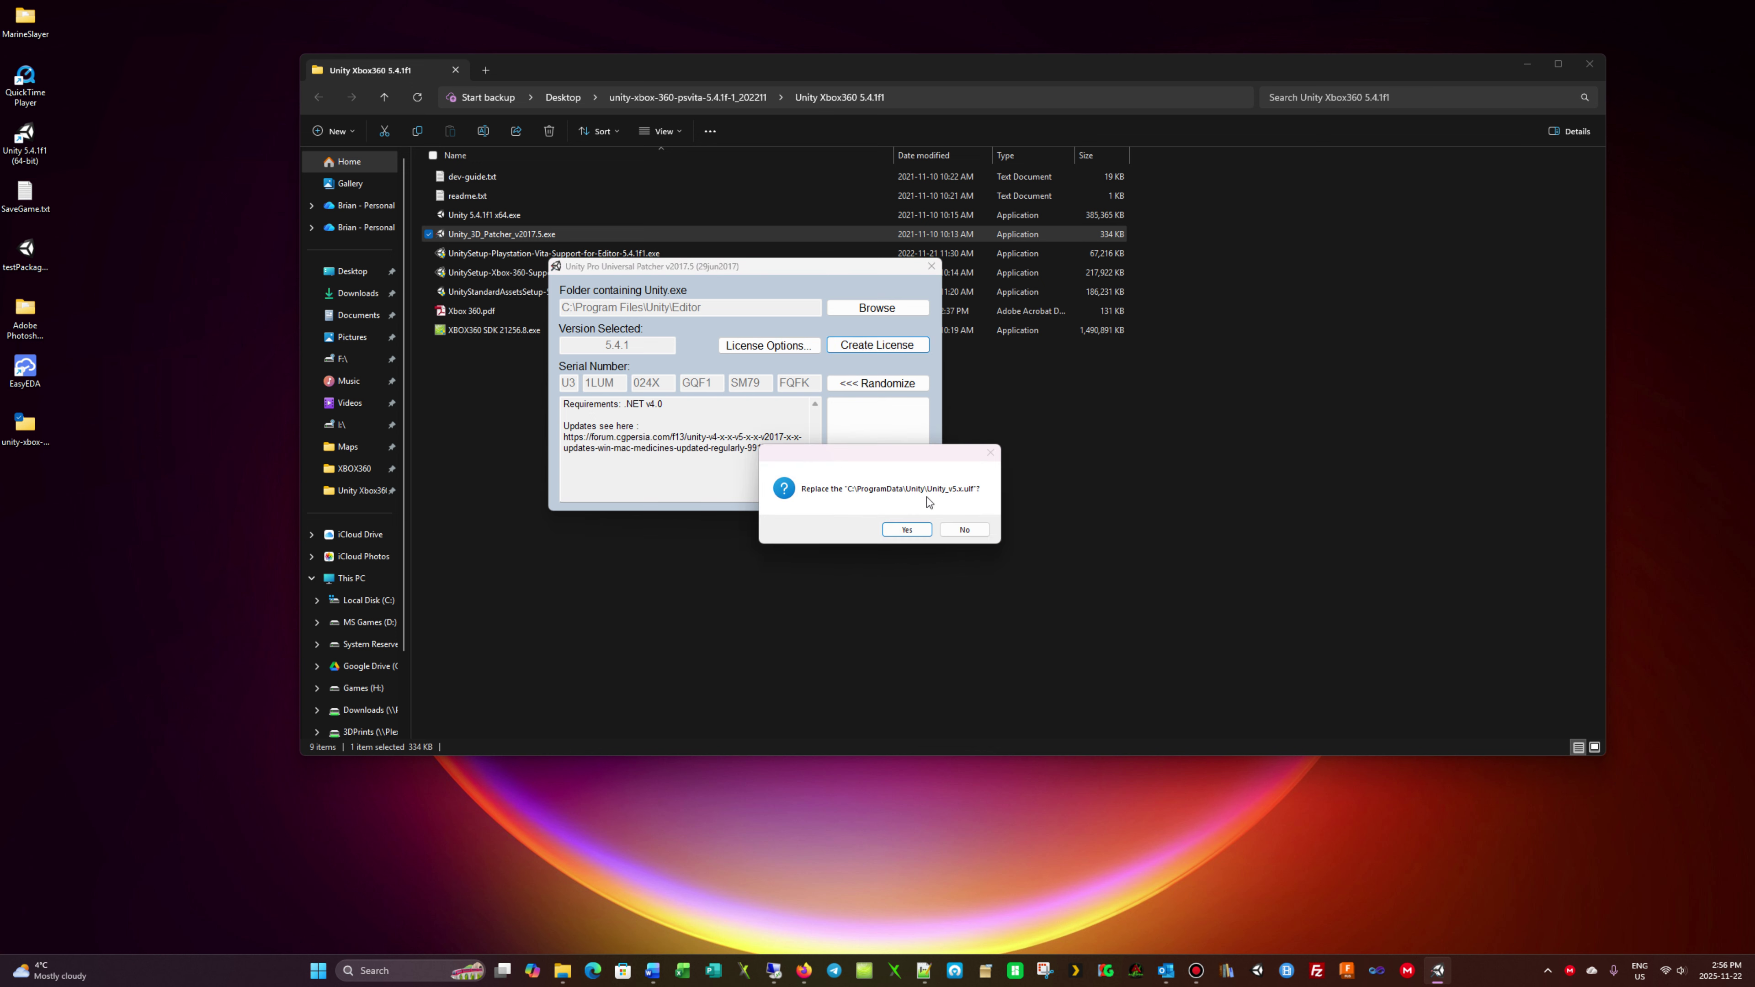
{"action": "left_click", "coordinate": [906, 529]}
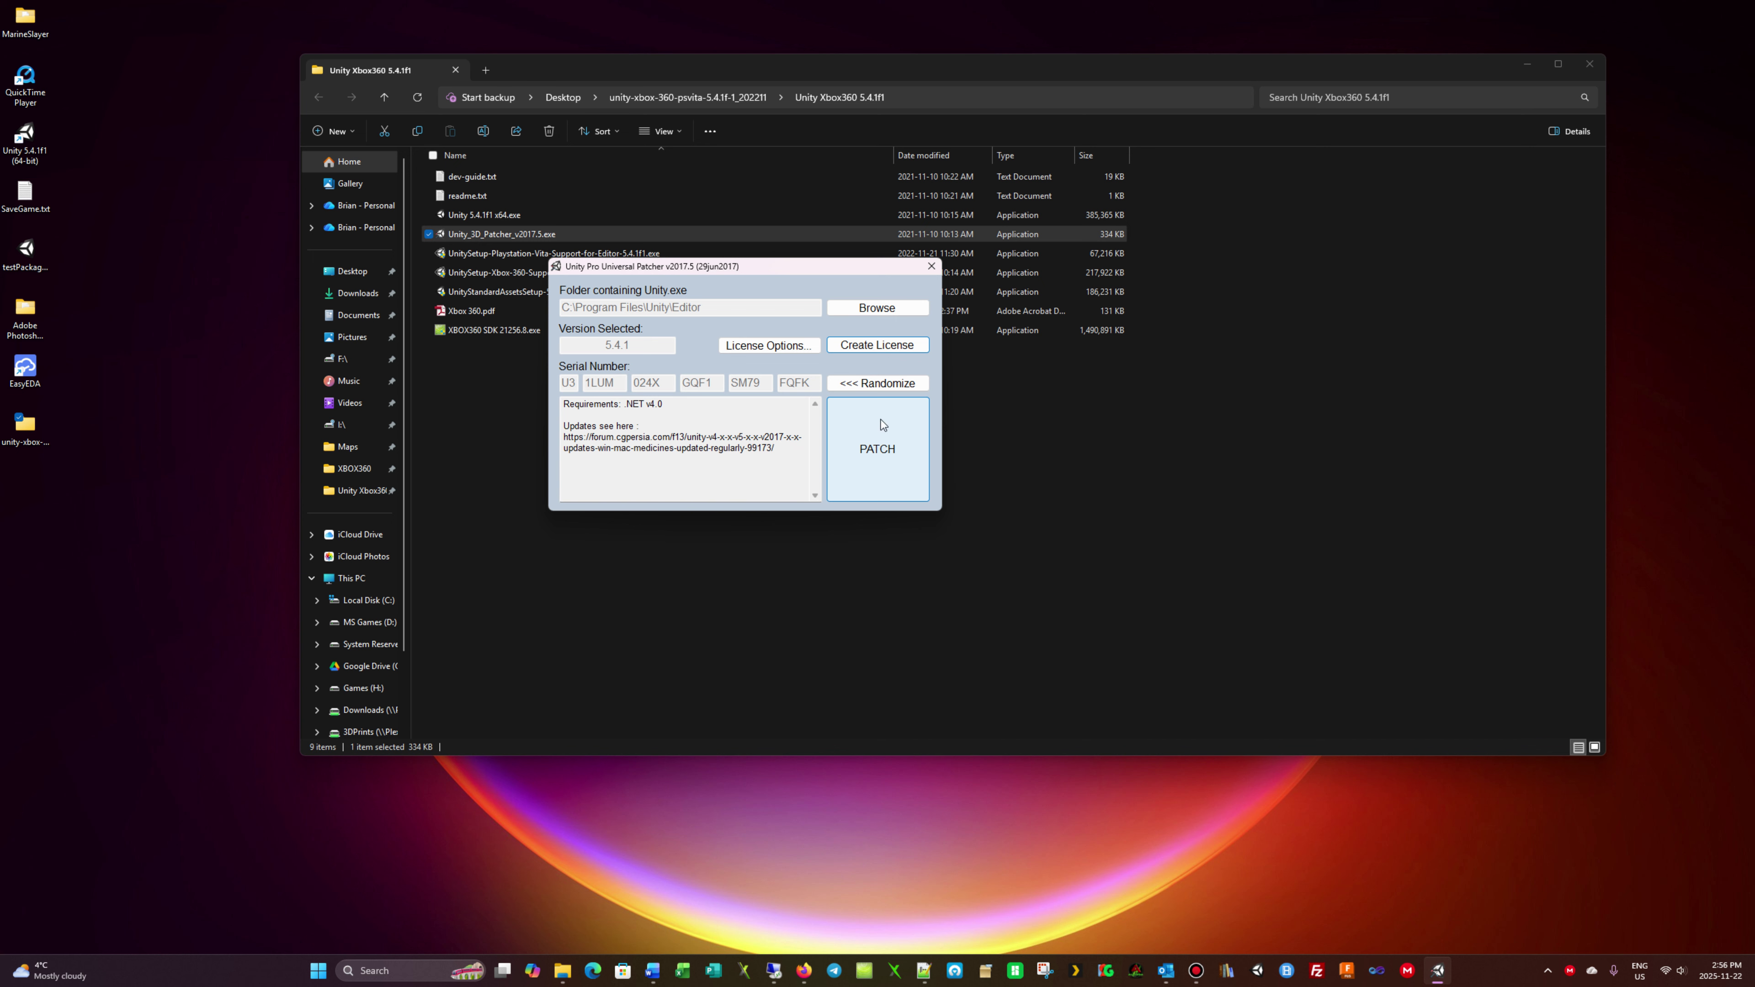
Patch the selected Unity editor, replacing the Unity_v5.x.ulf file again, and close the patcher
{"action": "left_click", "coordinate": [879, 458]}
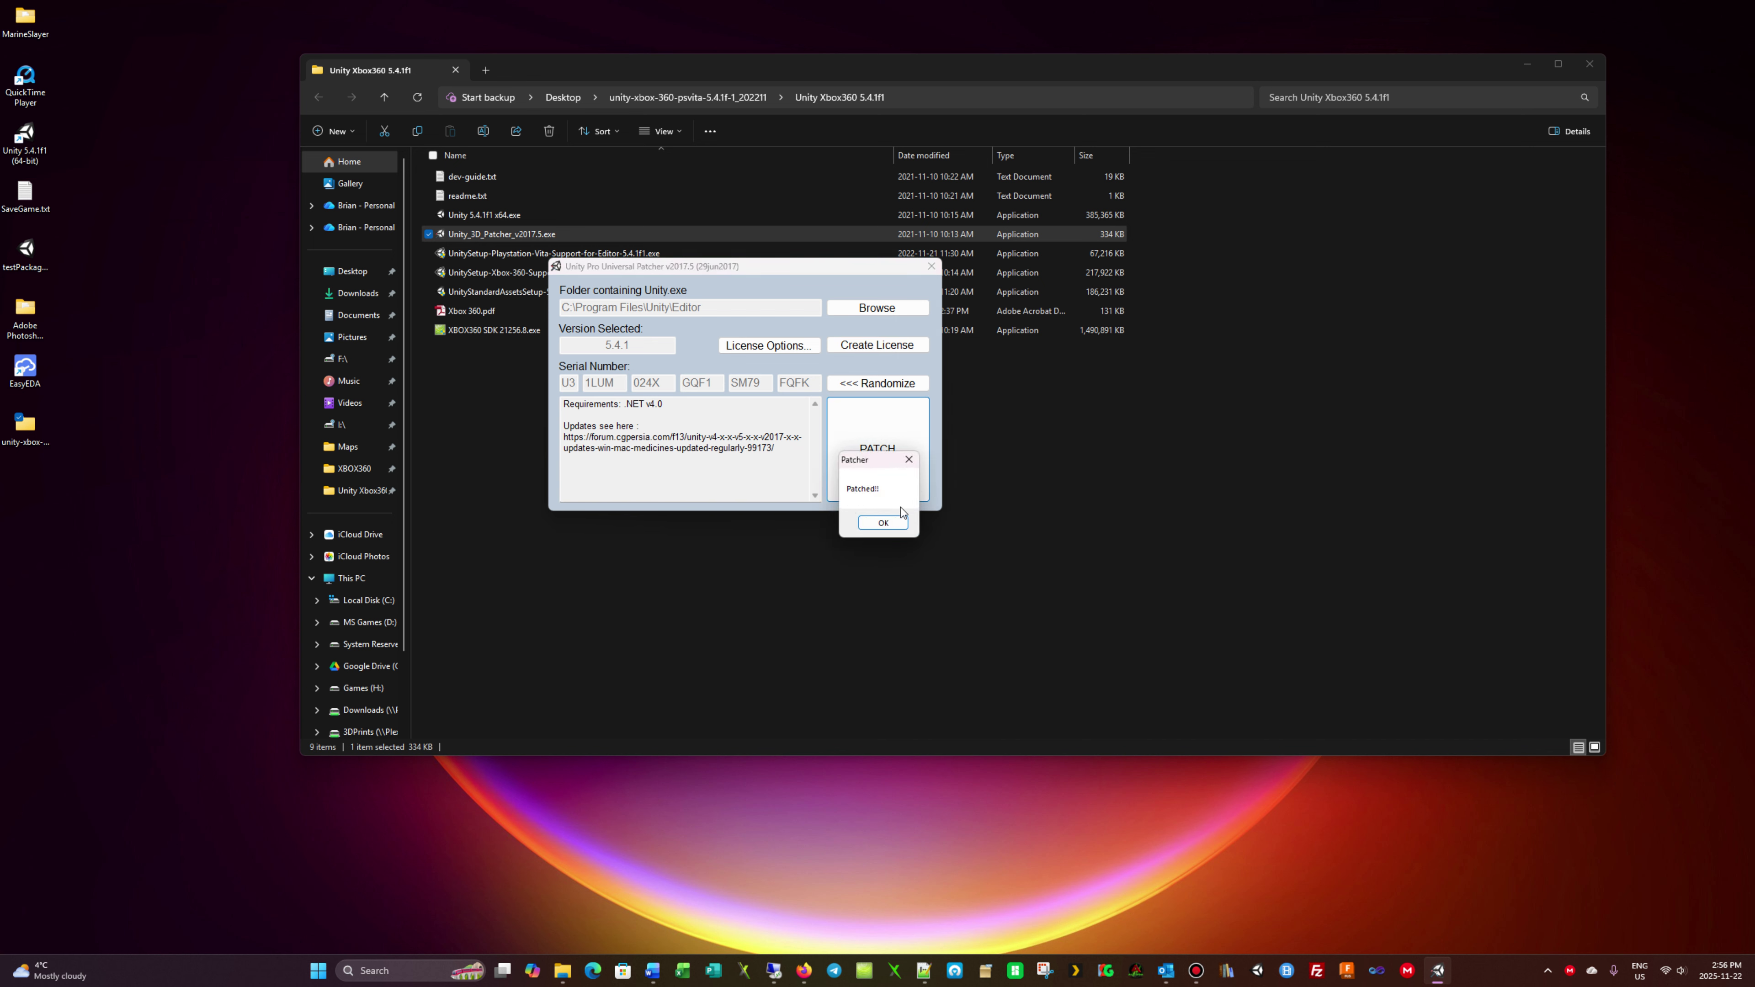
{"action": "left_click", "coordinate": [884, 523]}
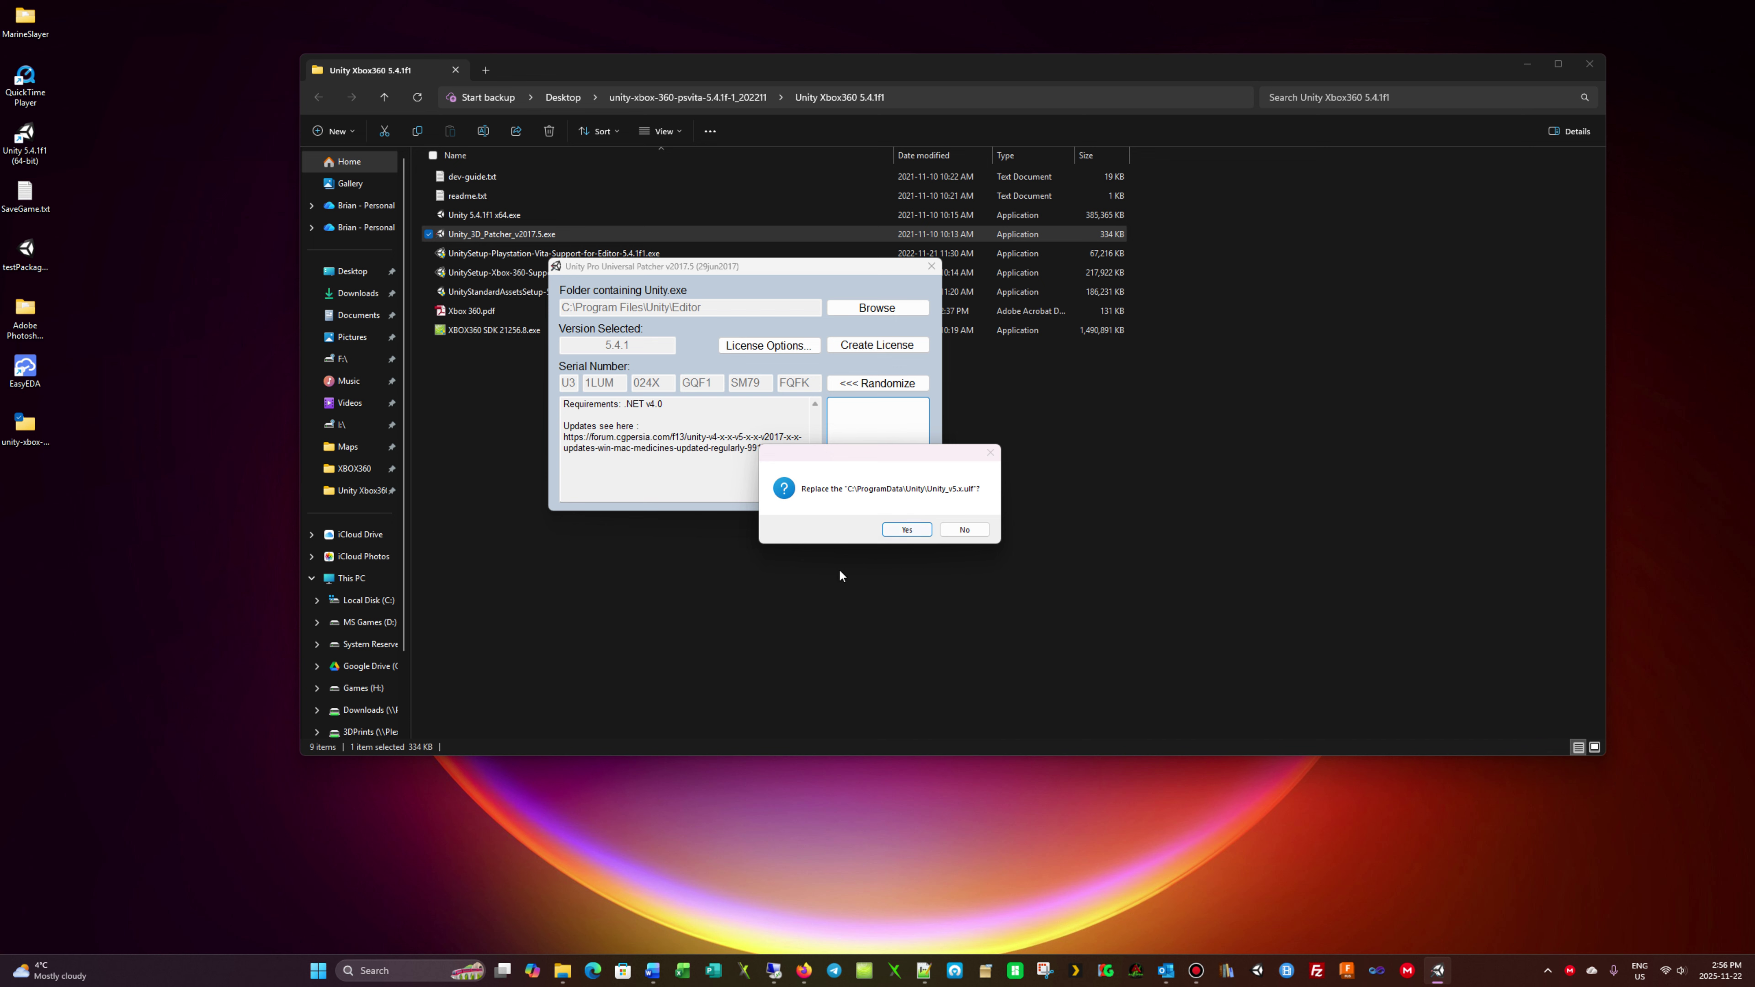
{"action": "left_click", "coordinate": [906, 530]}
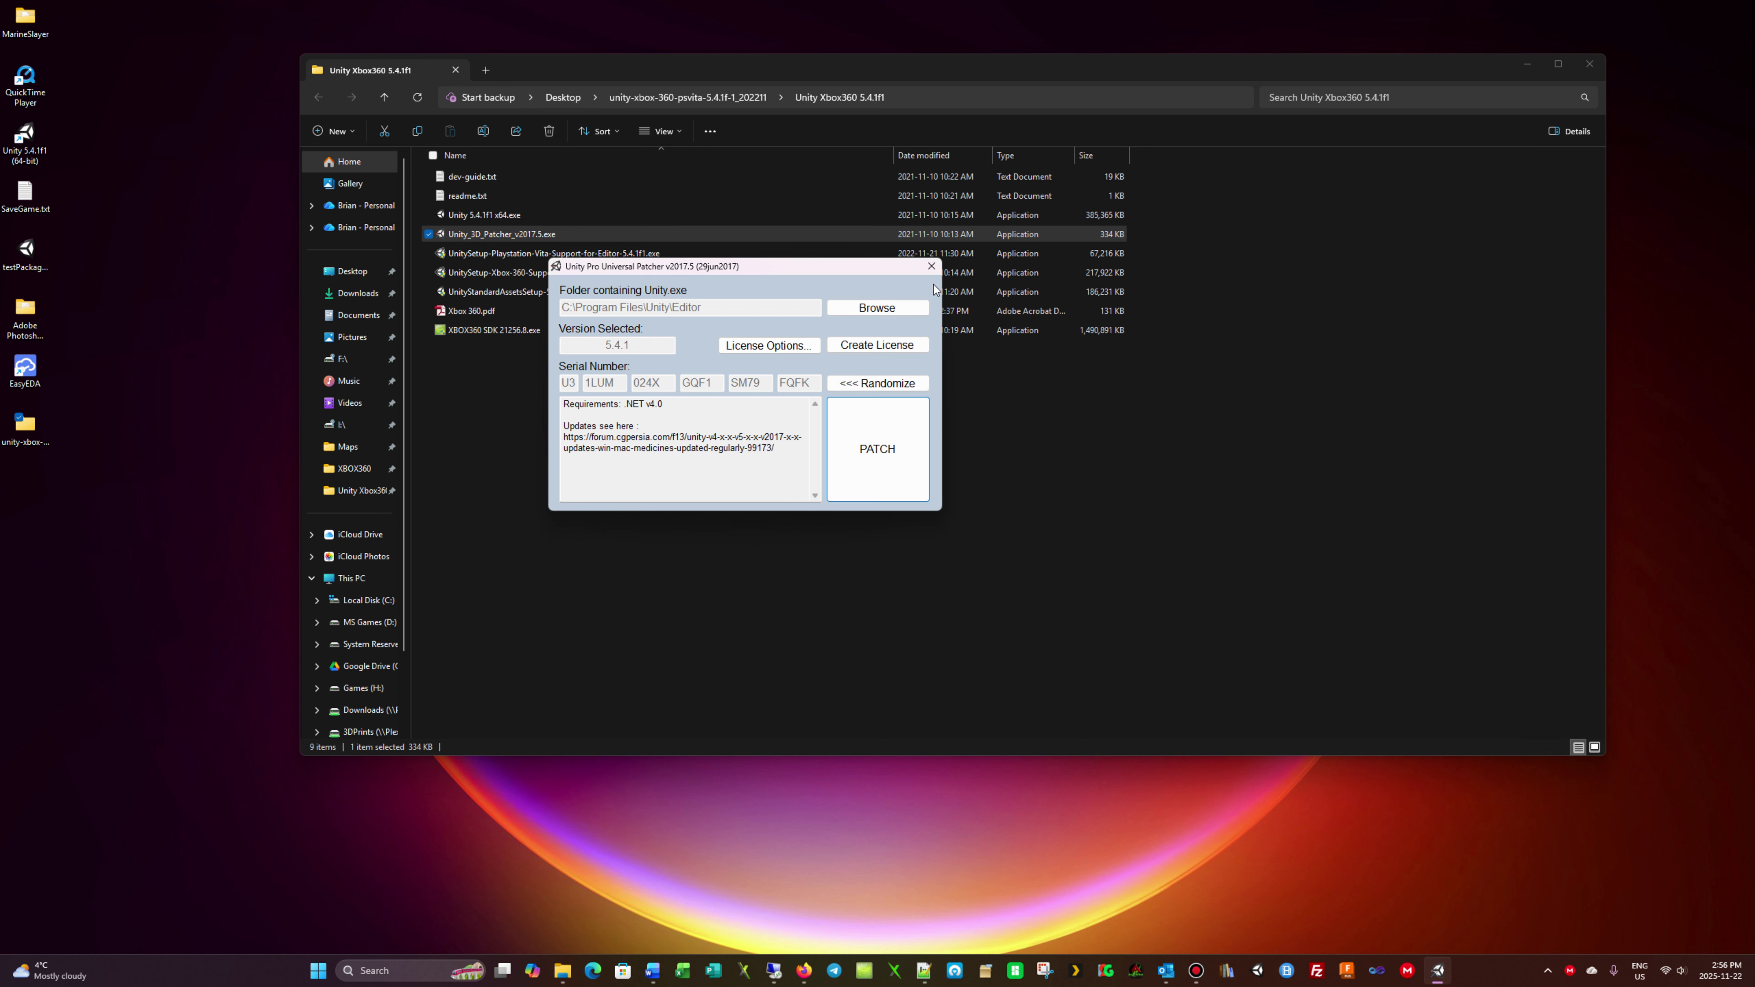
{"action": "left_click", "coordinate": [931, 265]}
{"action": "left_click", "coordinate": [501, 388]}
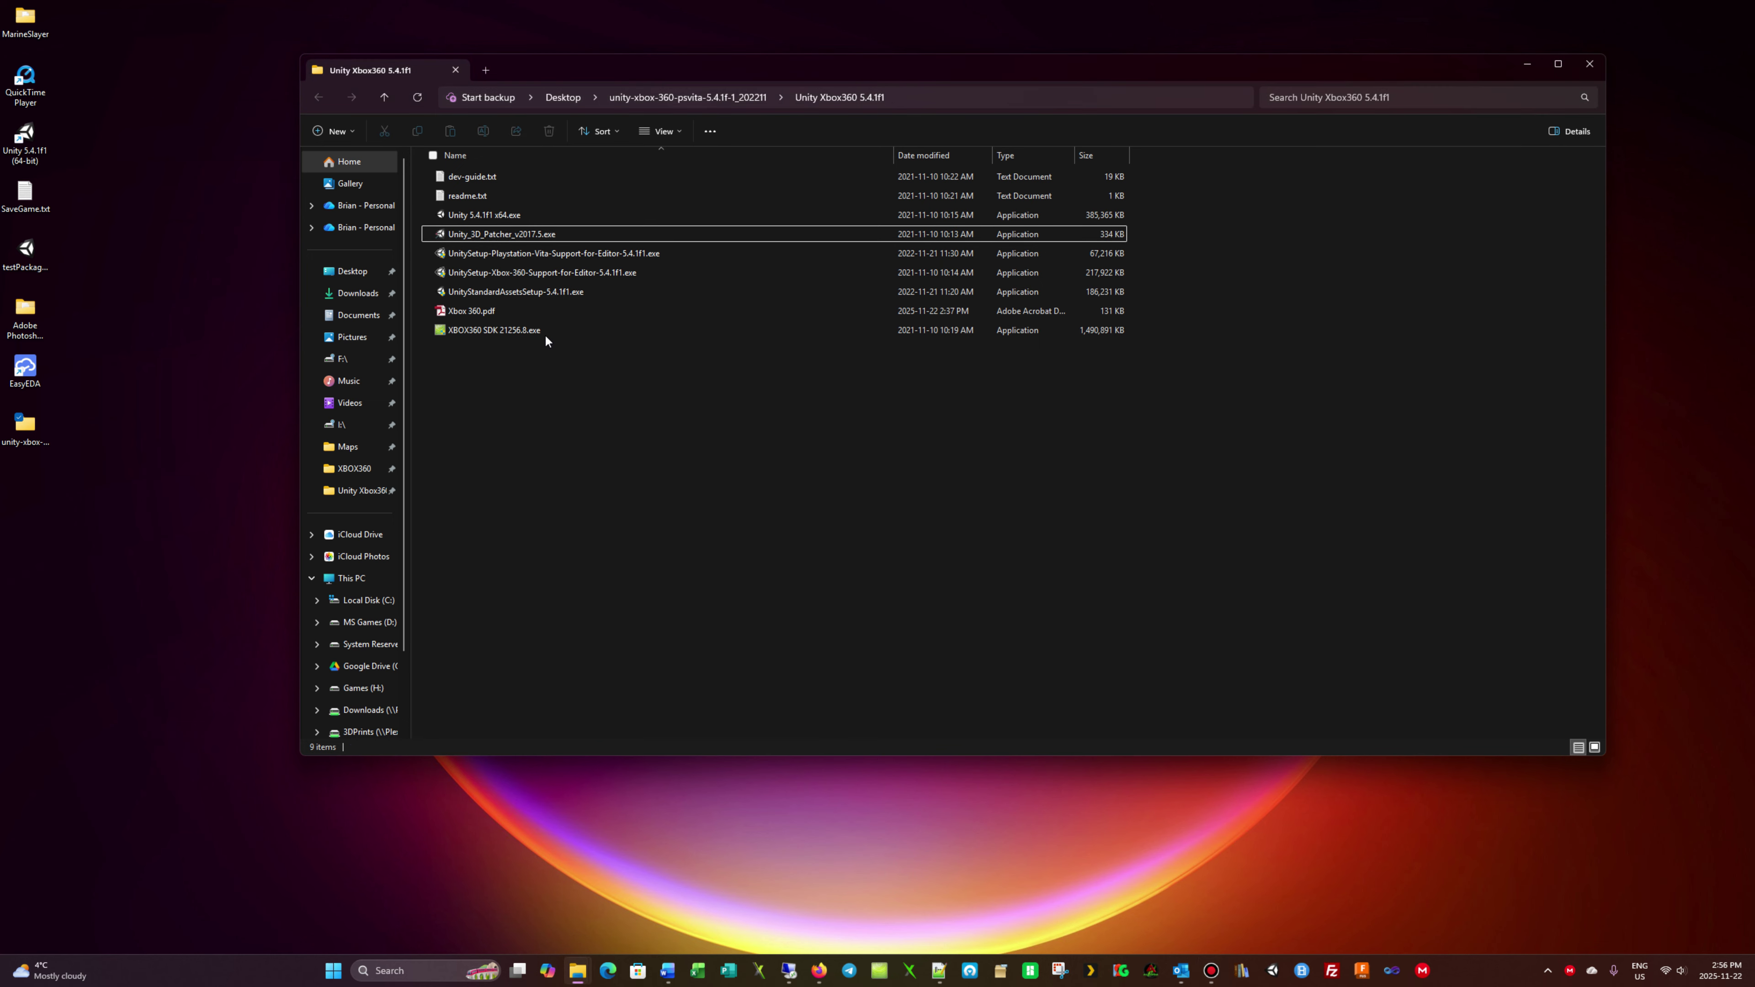
{"action": "left_click", "coordinate": [480, 313]}
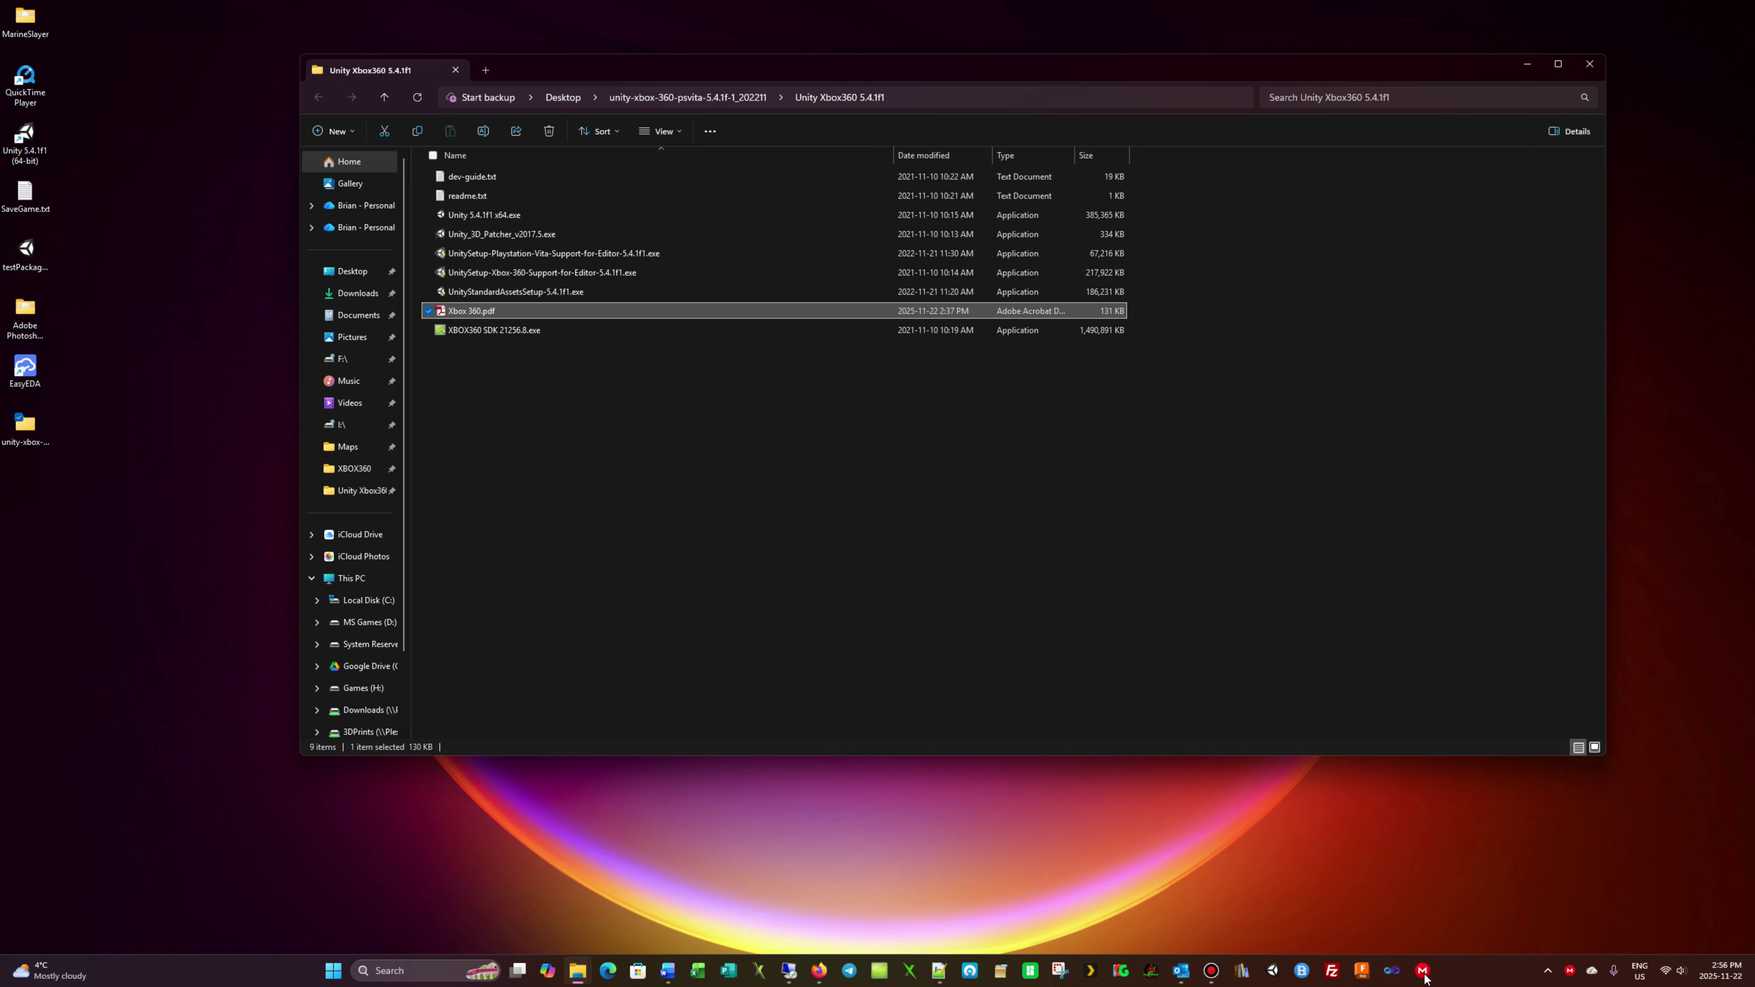
Launch Unity 5.4.1f1 and open the Marine Slayer project, showing the whole Level01 layout in the scene
{"action": "left_click", "coordinate": [1273, 971]}
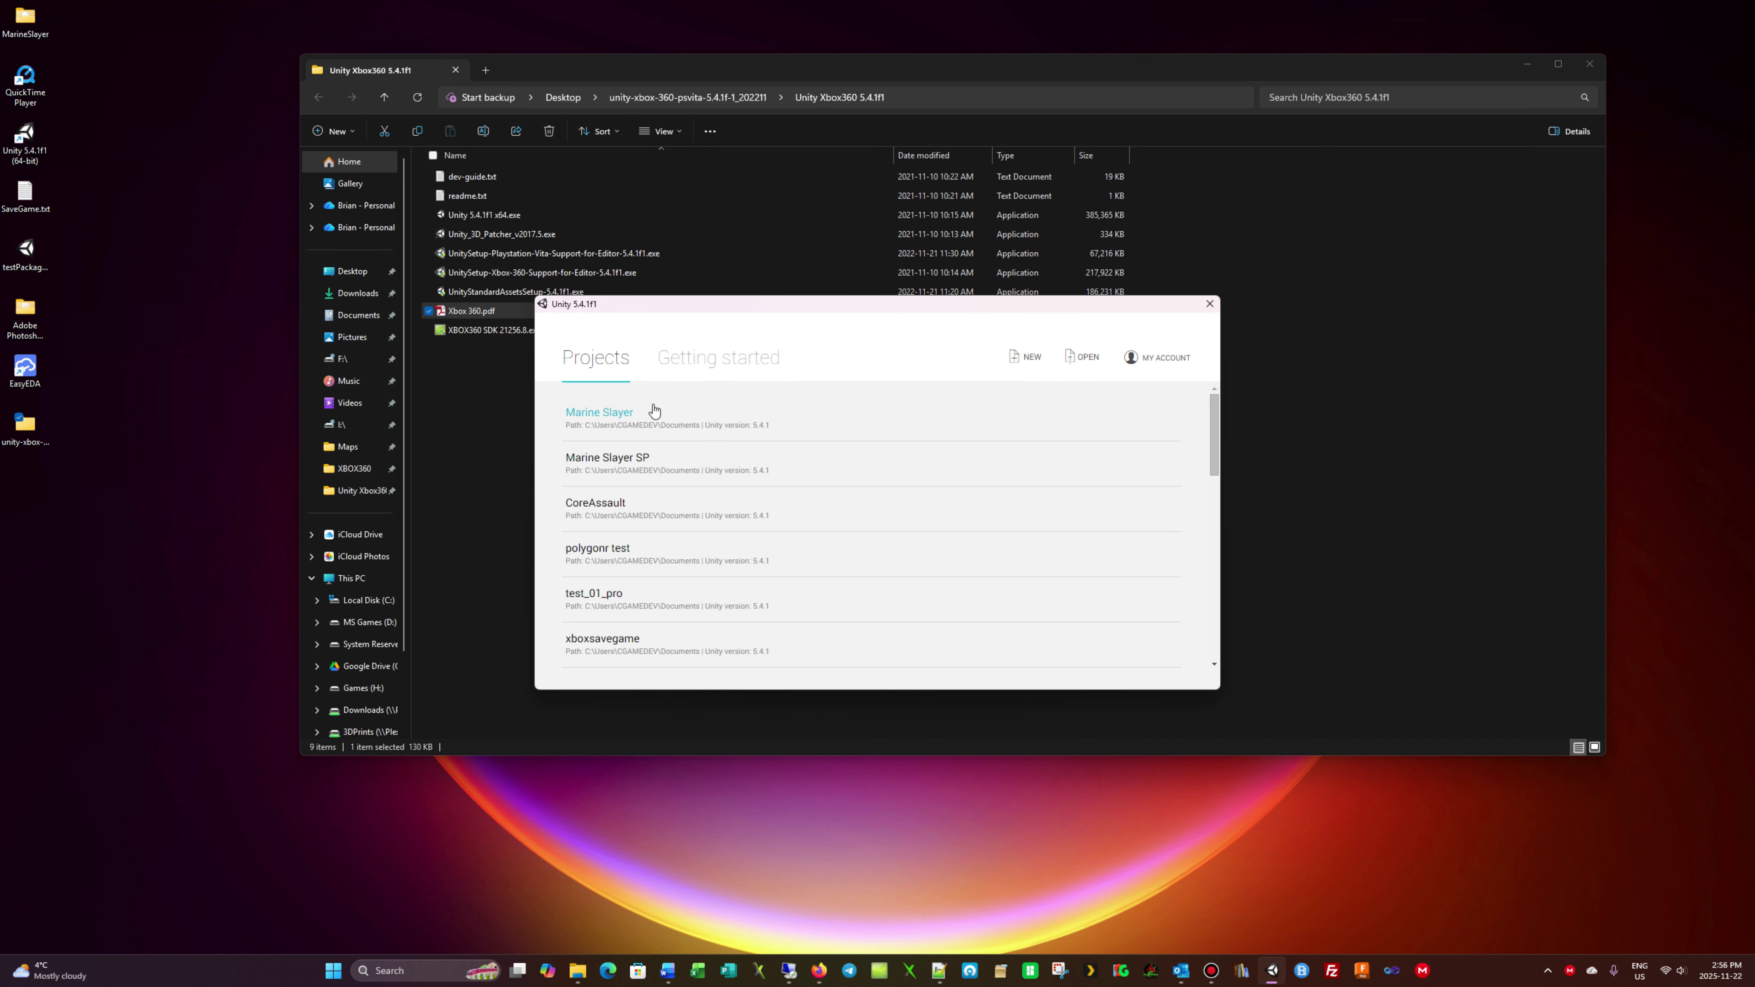
{"action": "left_click", "coordinate": [598, 413]}
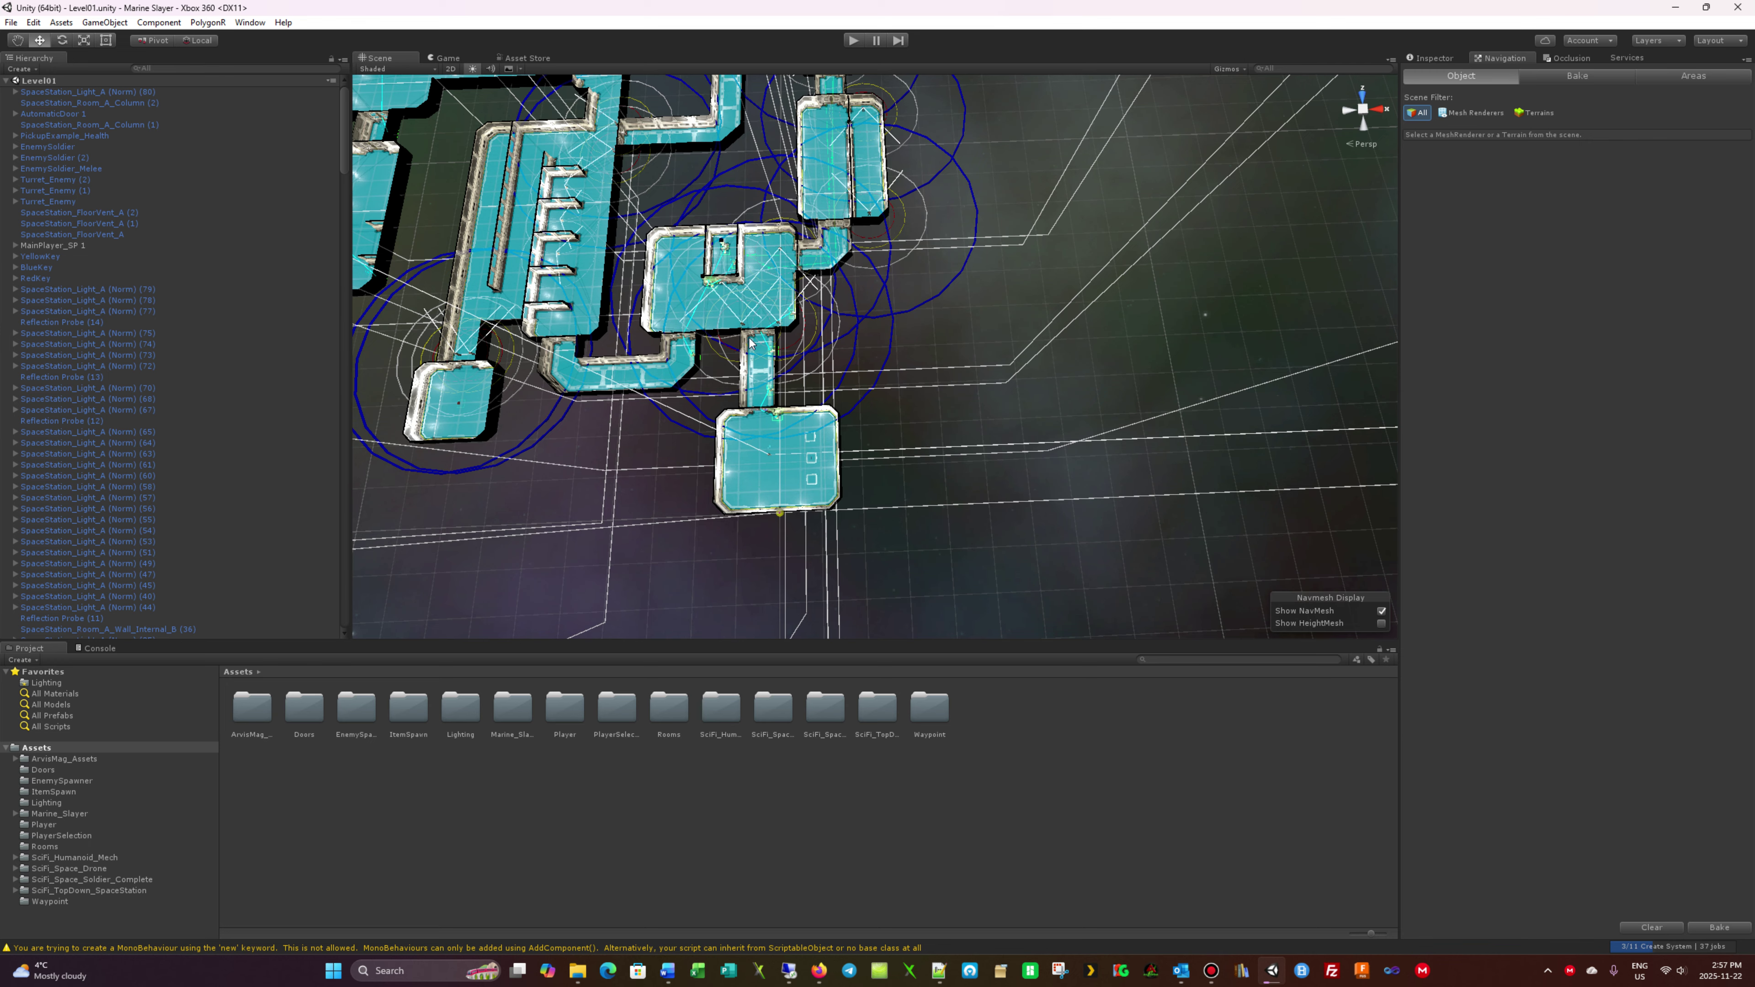
{"action": "scroll", "coordinate": [752, 343], "scroll_direction": "down", "scroll_amount": 6}
{"action": "right_click_drag", "start_coordinate": [901, 388], "coordinate": [381, 8]}
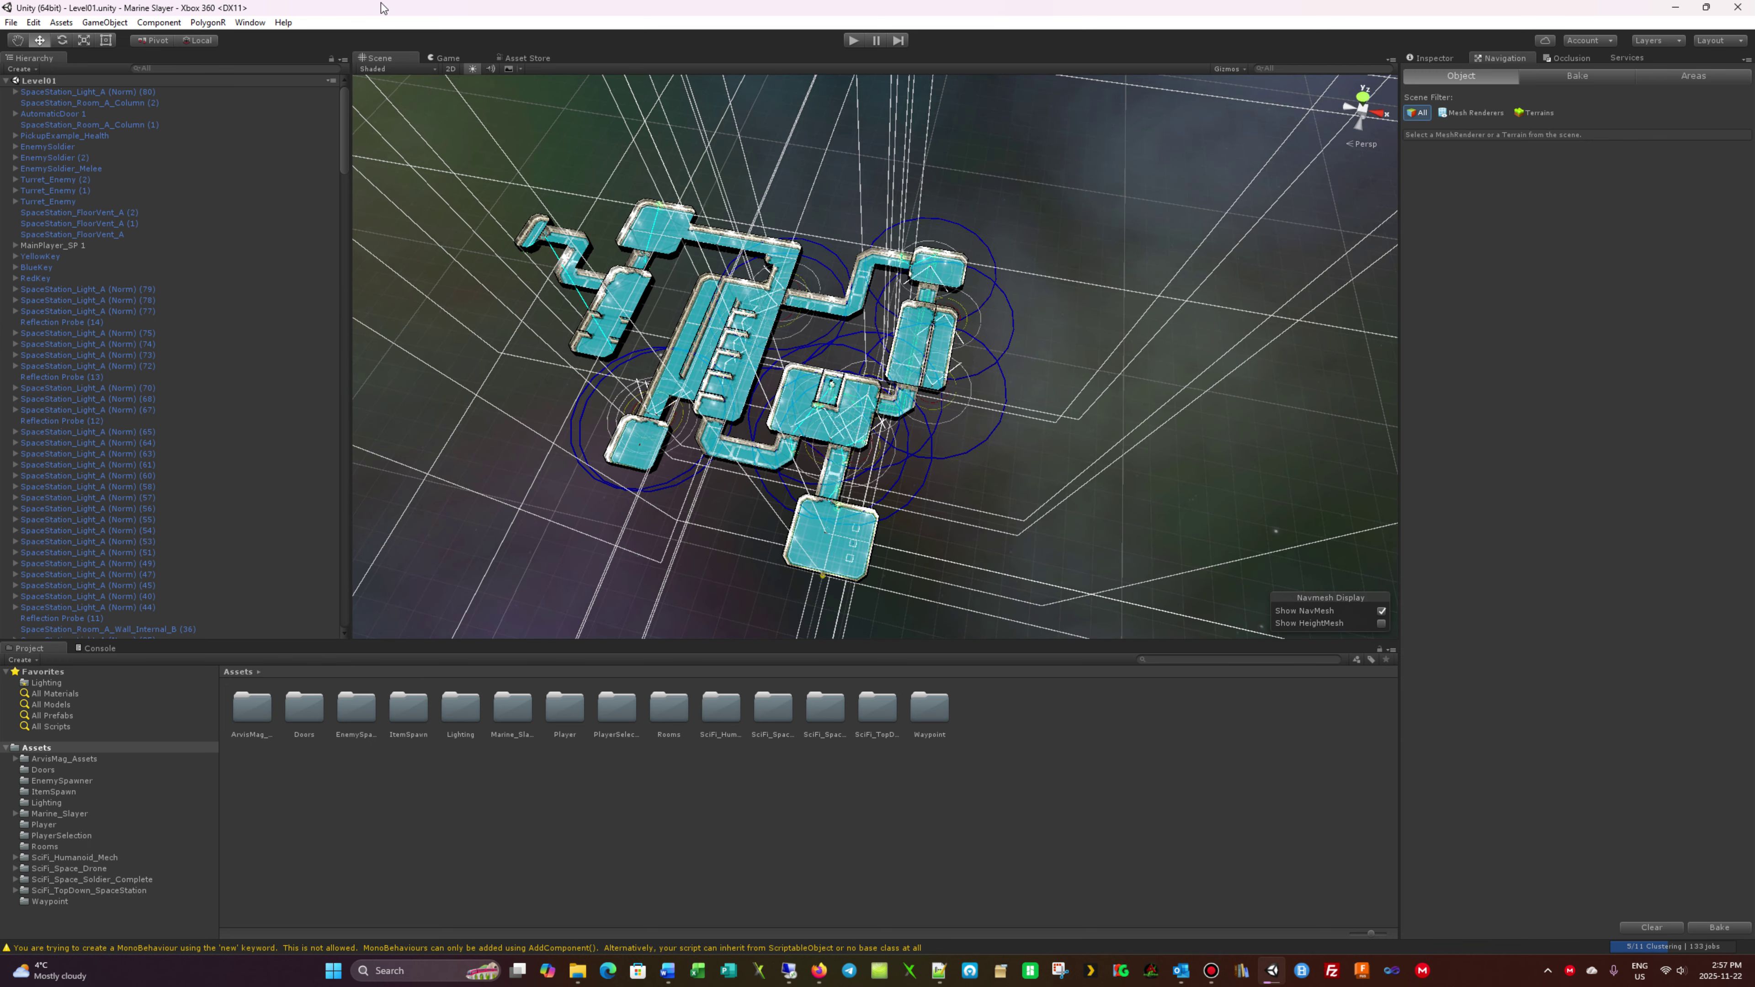
Build the Xbox 360 version as Master player with the Copy to HDD run method into the MarineSlayer folder on the Desktop
{"action": "left_click", "coordinate": [15, 28]}
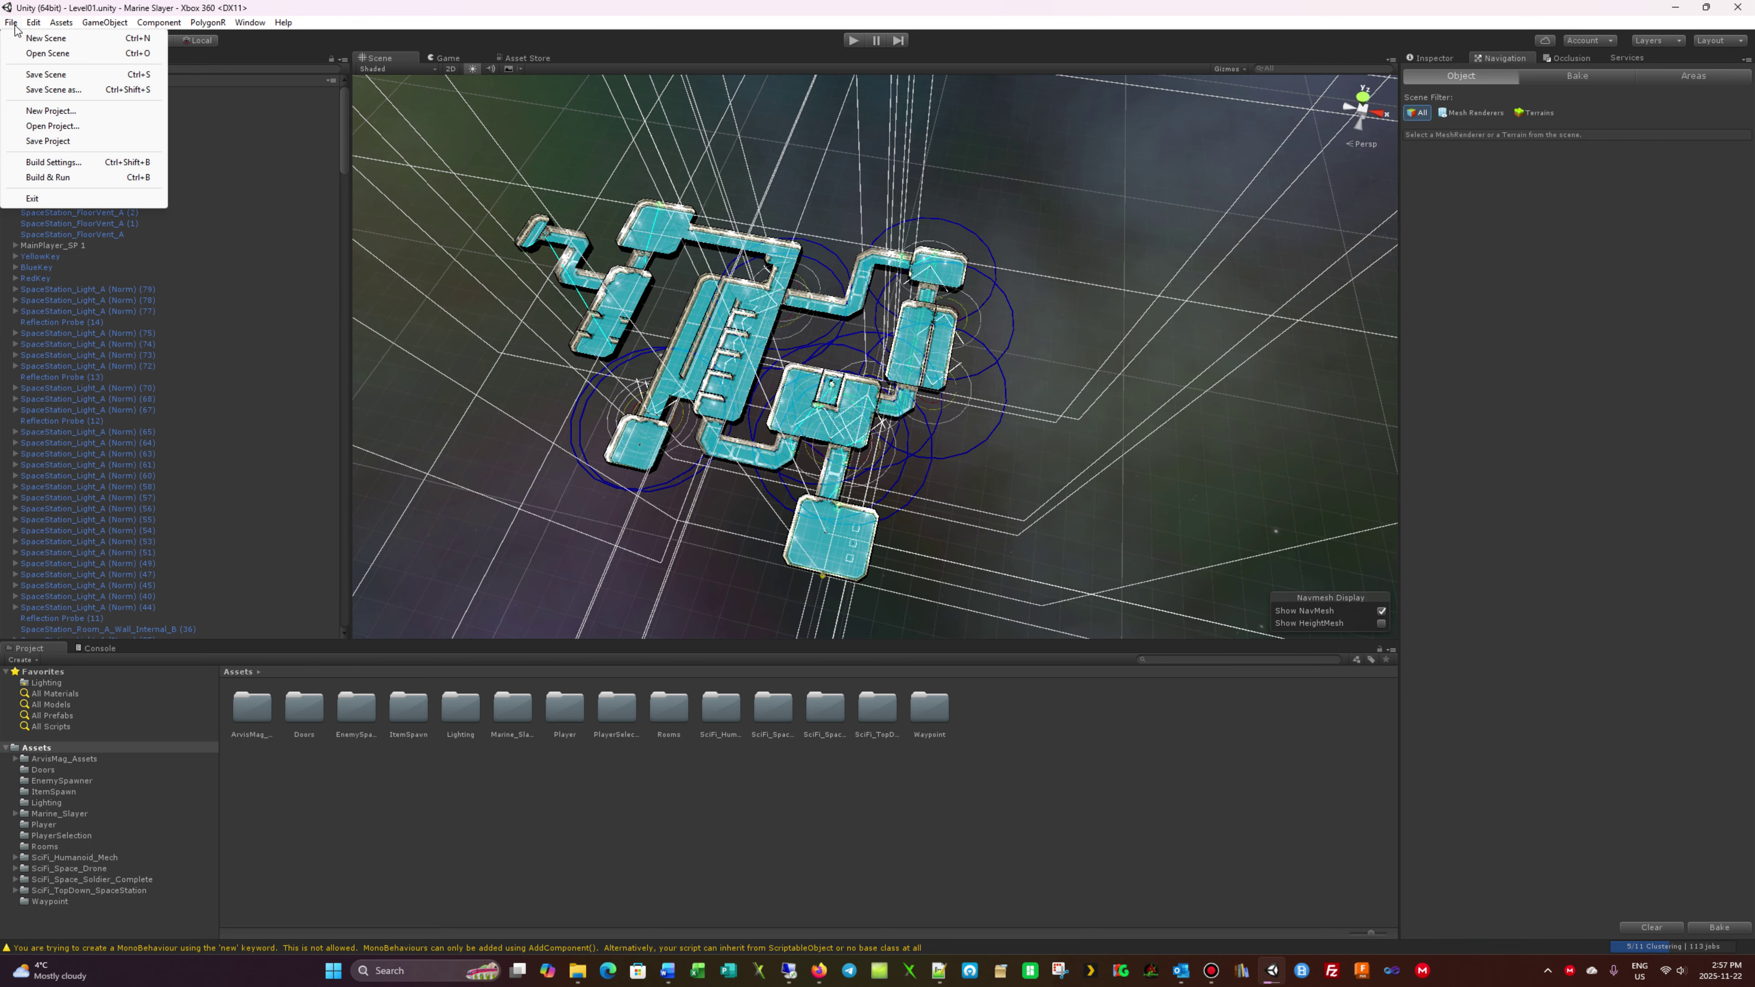
{"action": "left_click", "coordinate": [97, 166]}
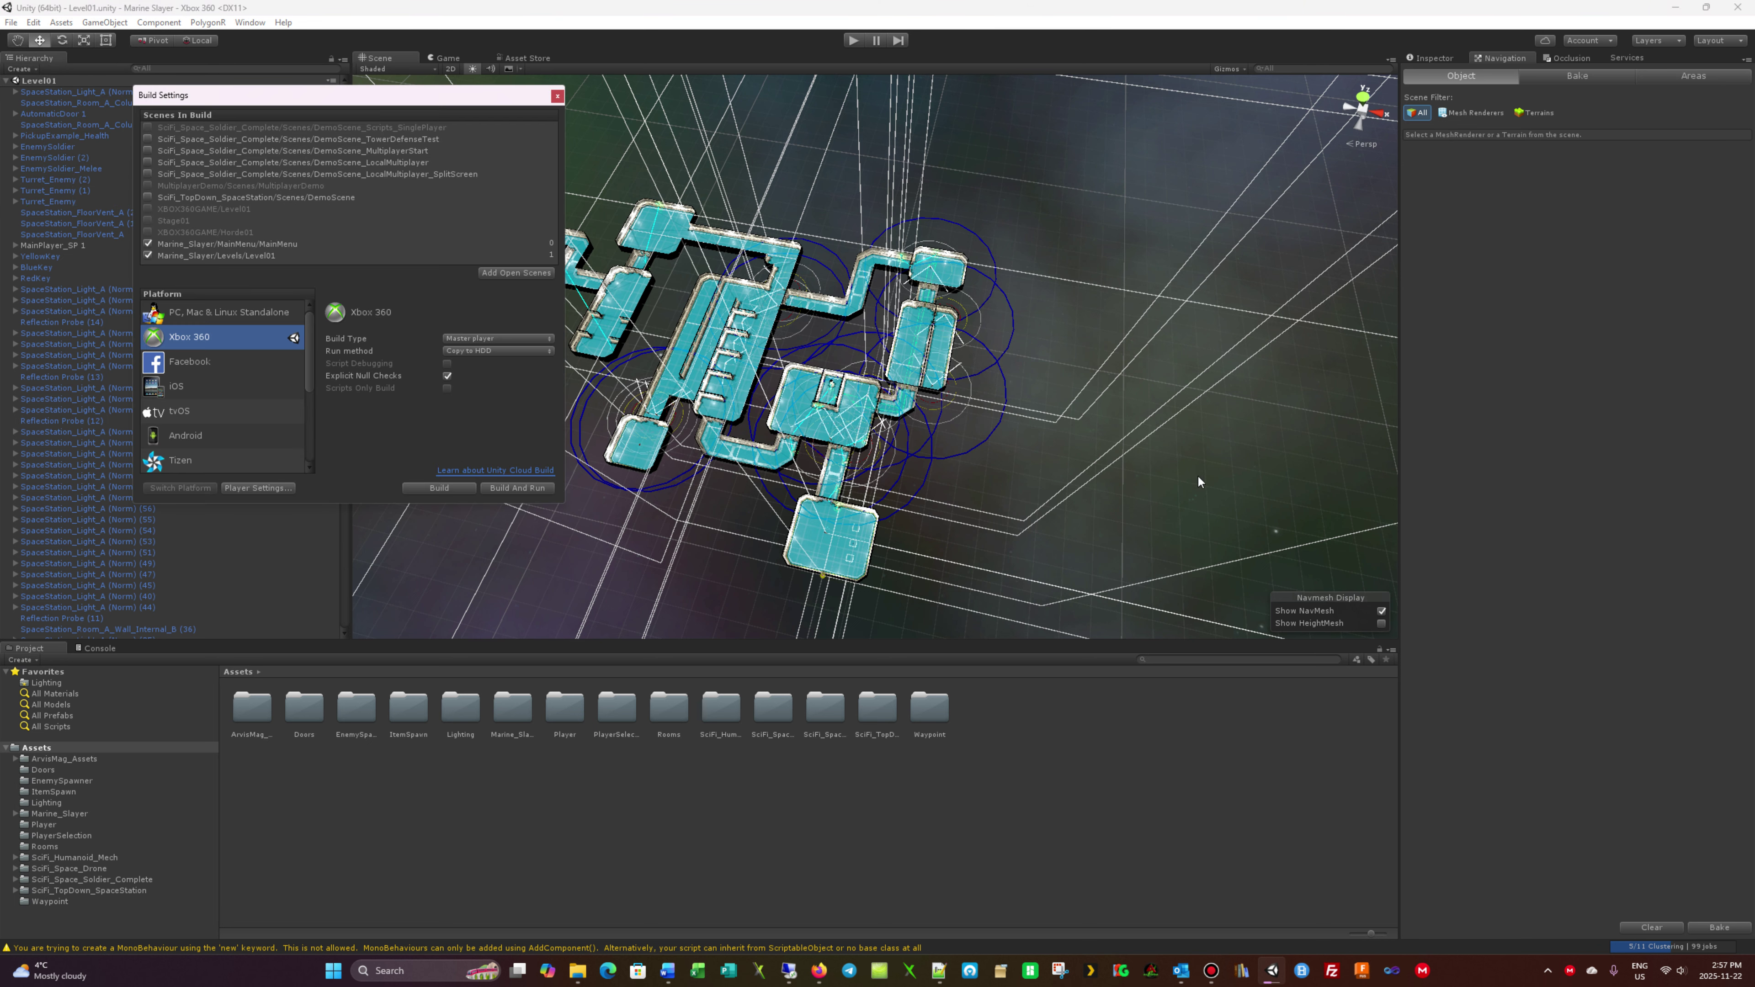
{"action": "left_click", "coordinate": [512, 340]}
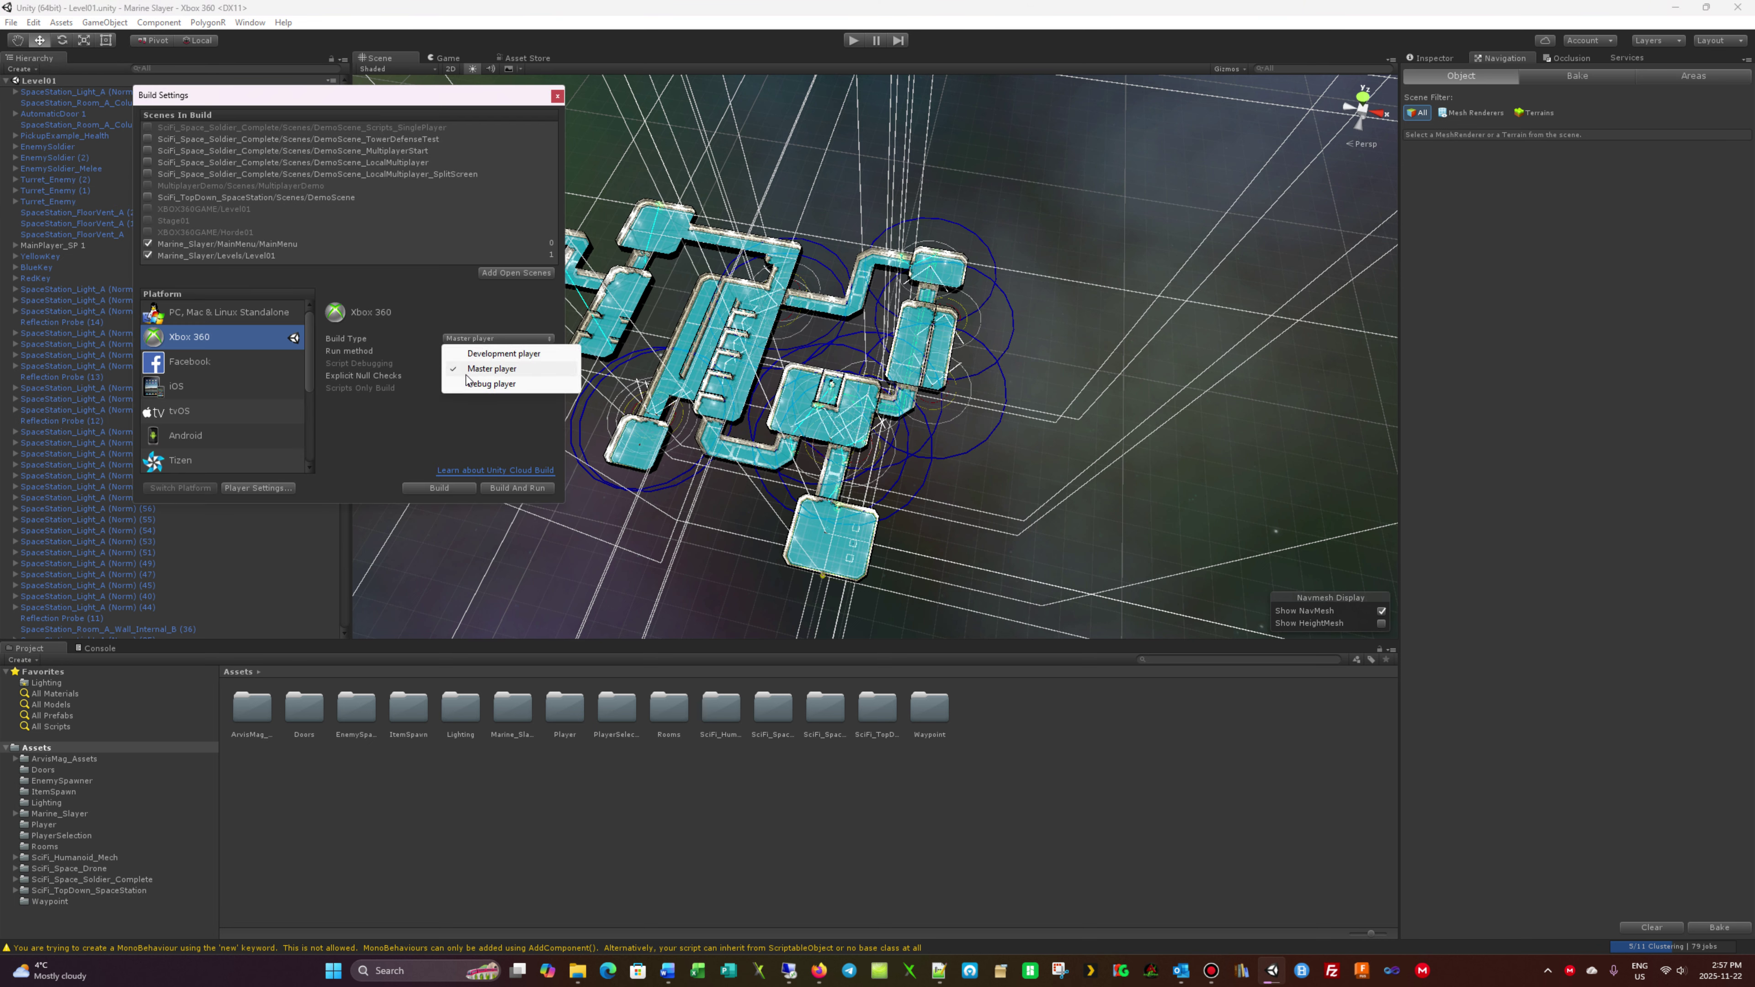
{"action": "left_click", "coordinate": [492, 369]}
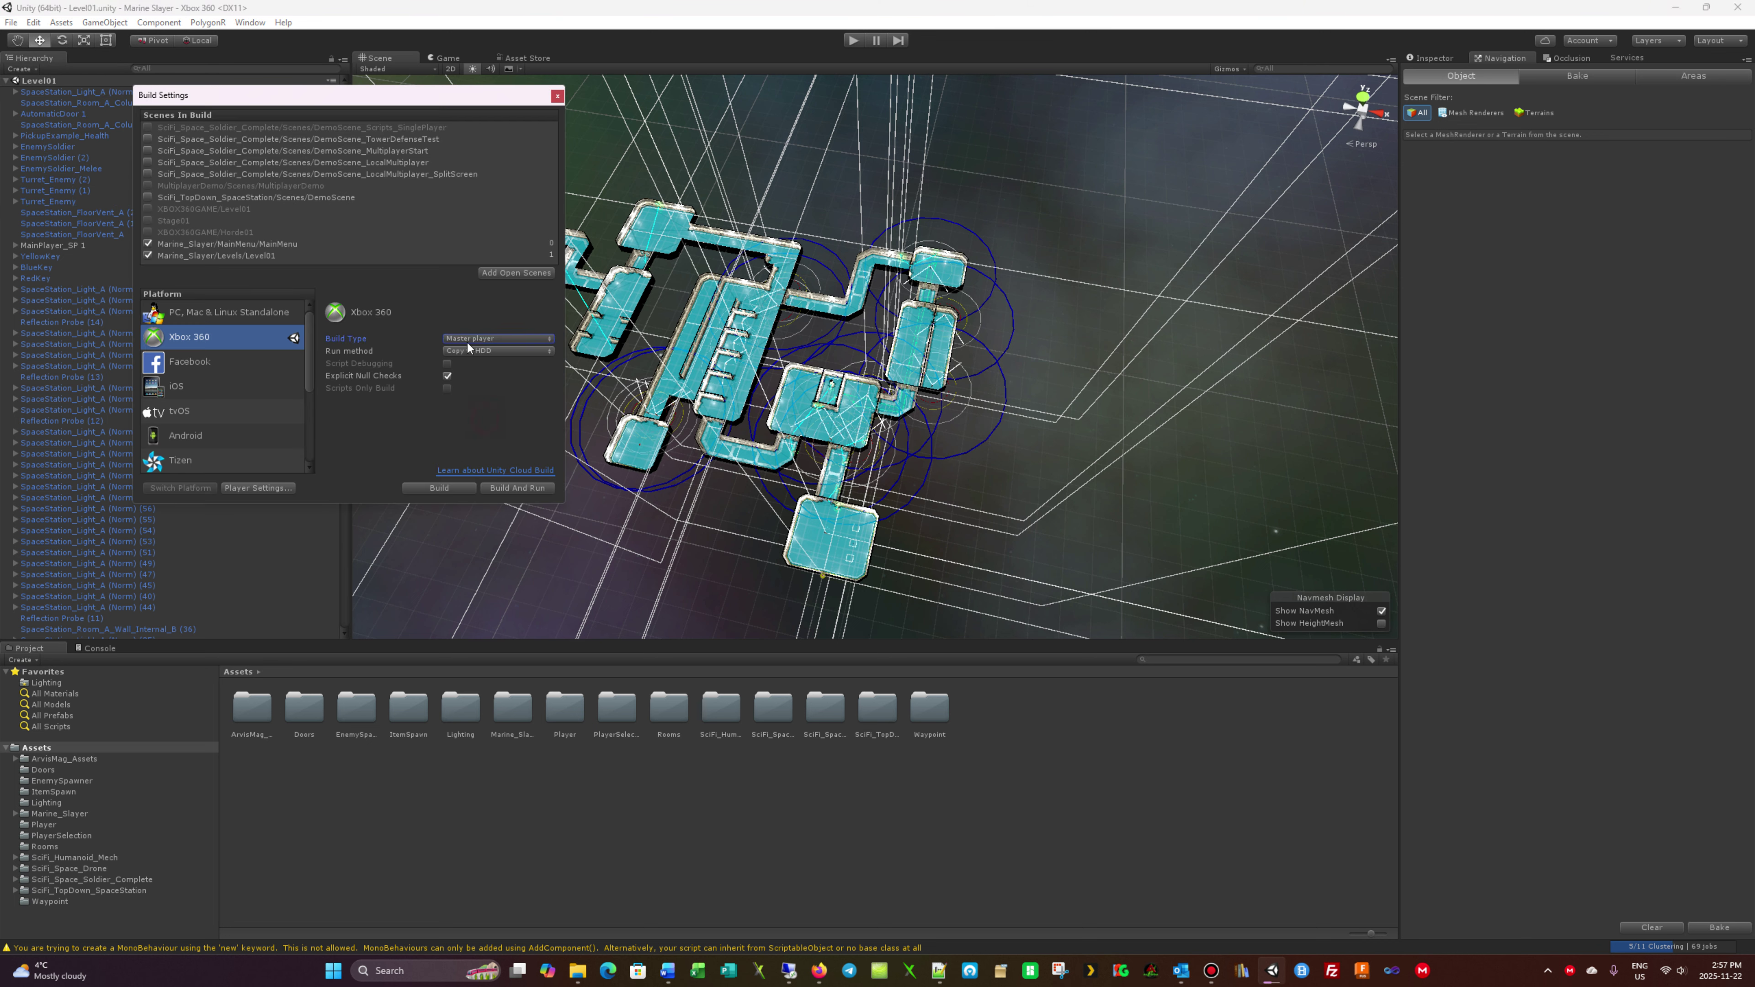
{"action": "left_click", "coordinate": [516, 352]}
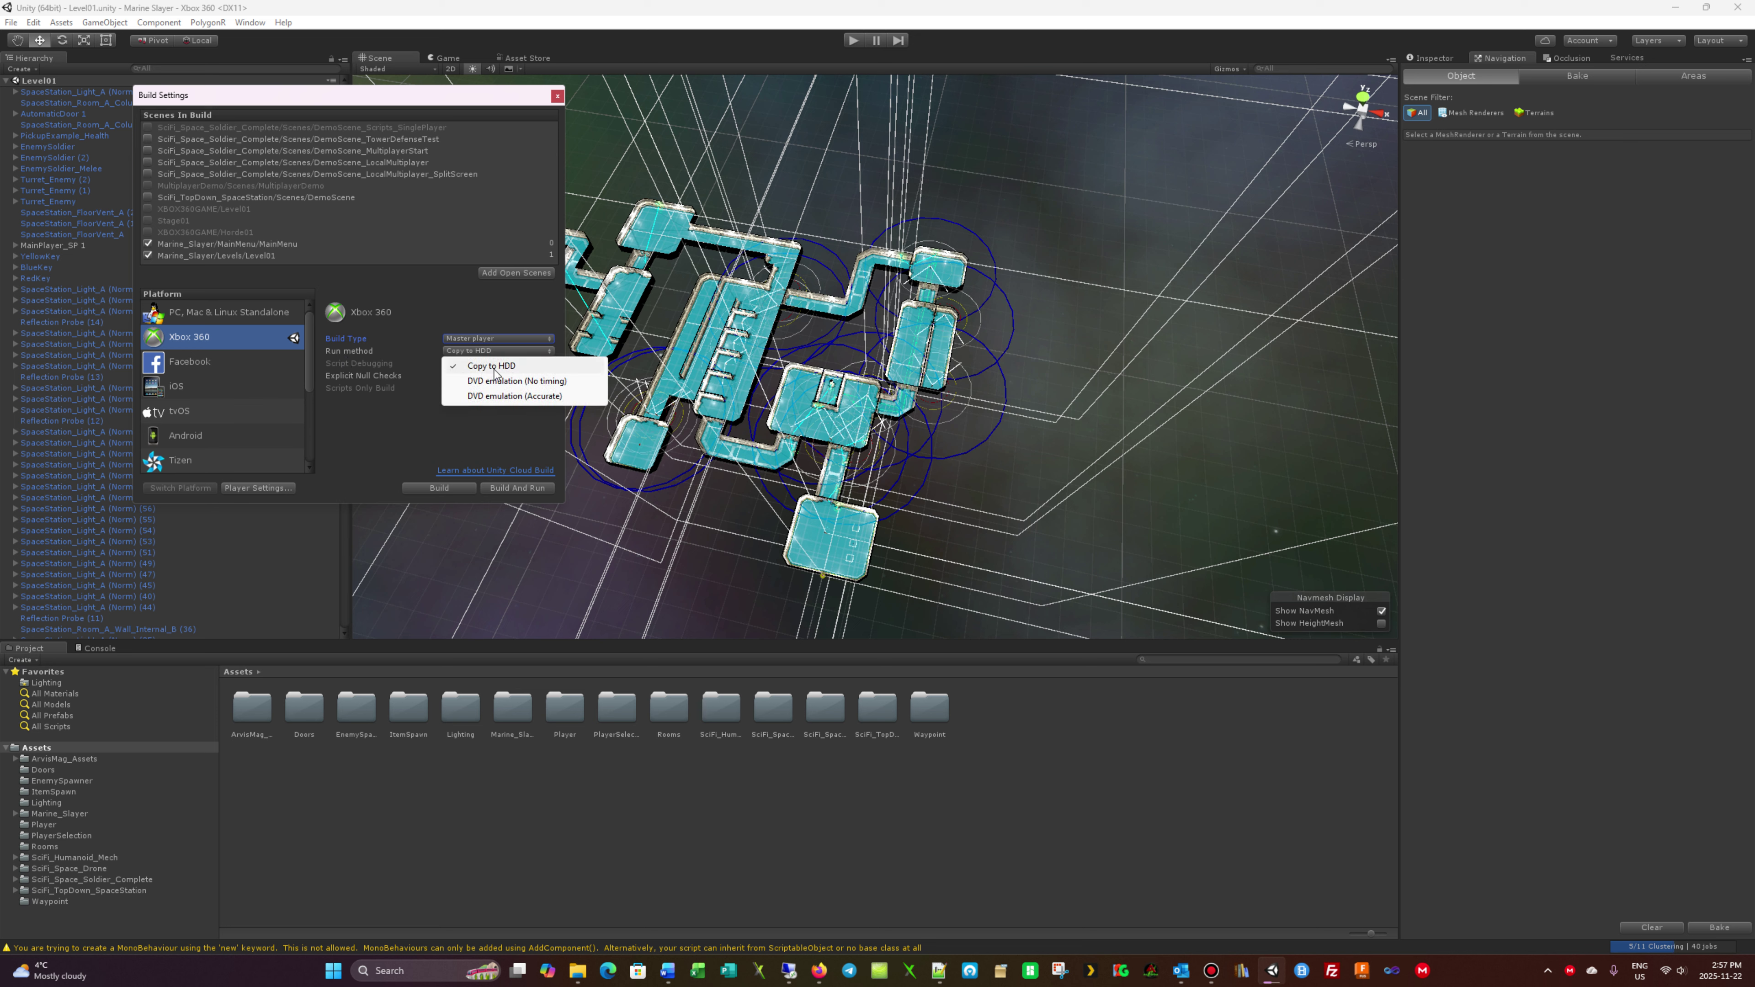
{"action": "left_click", "coordinate": [415, 441]}
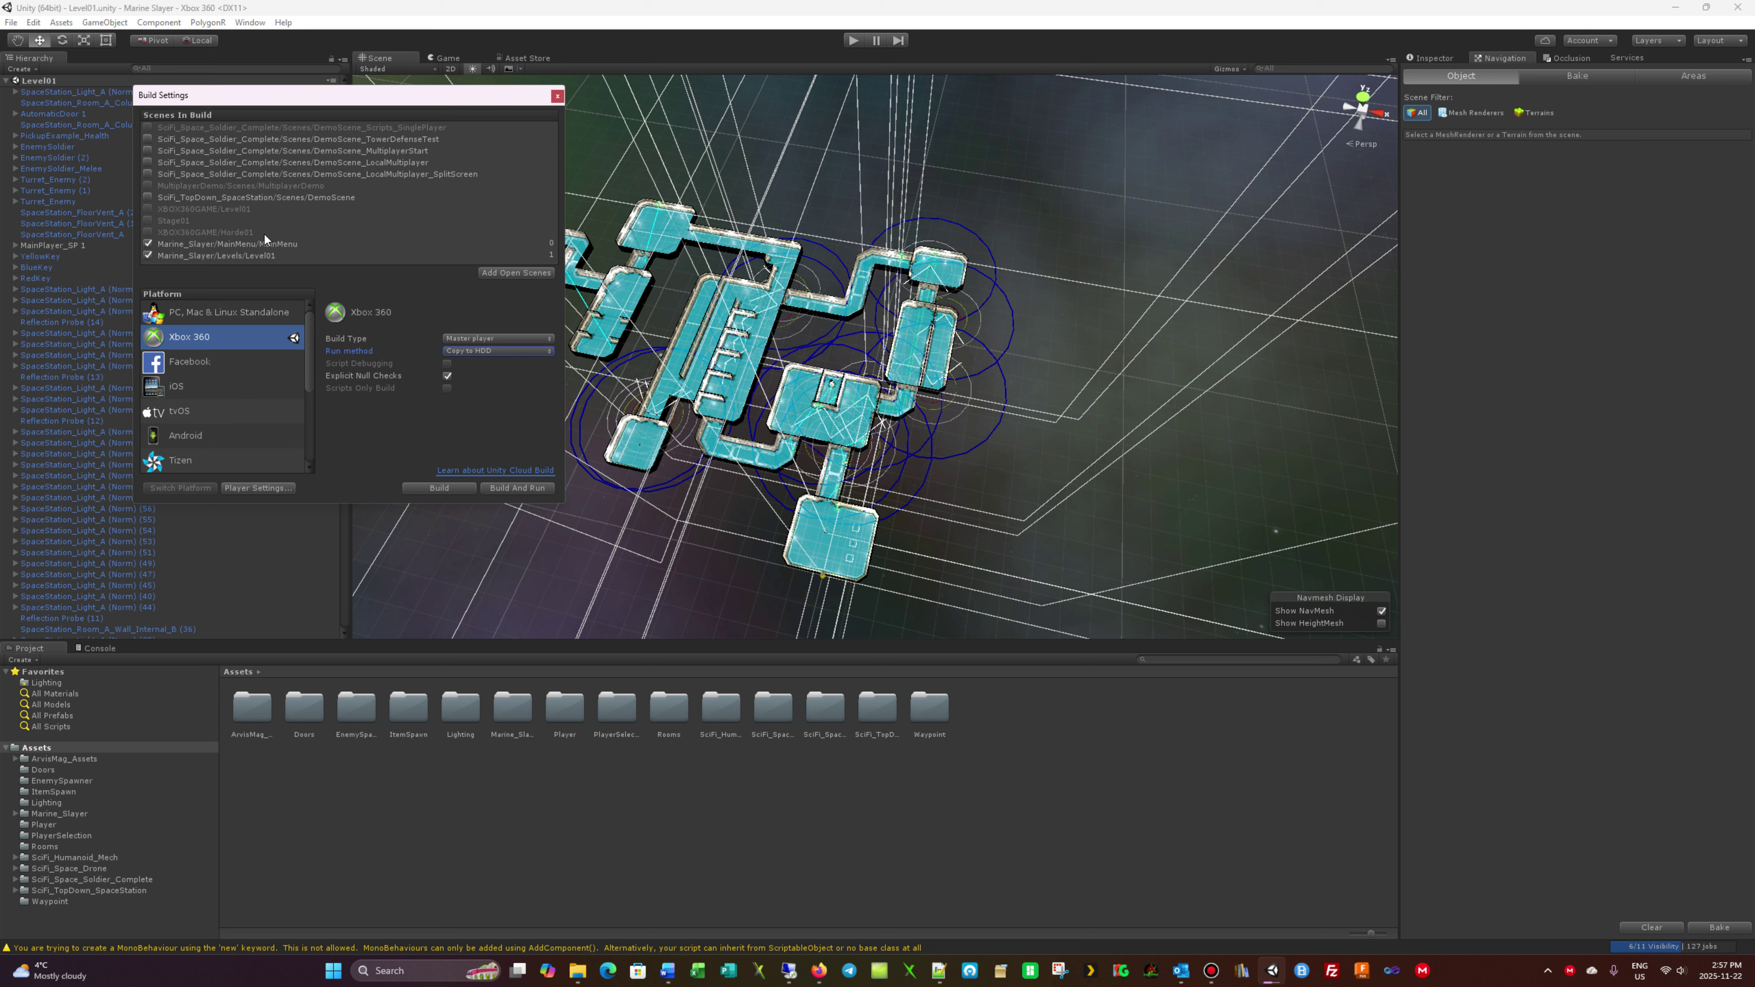
{"action": "left_click", "coordinate": [438, 488]}
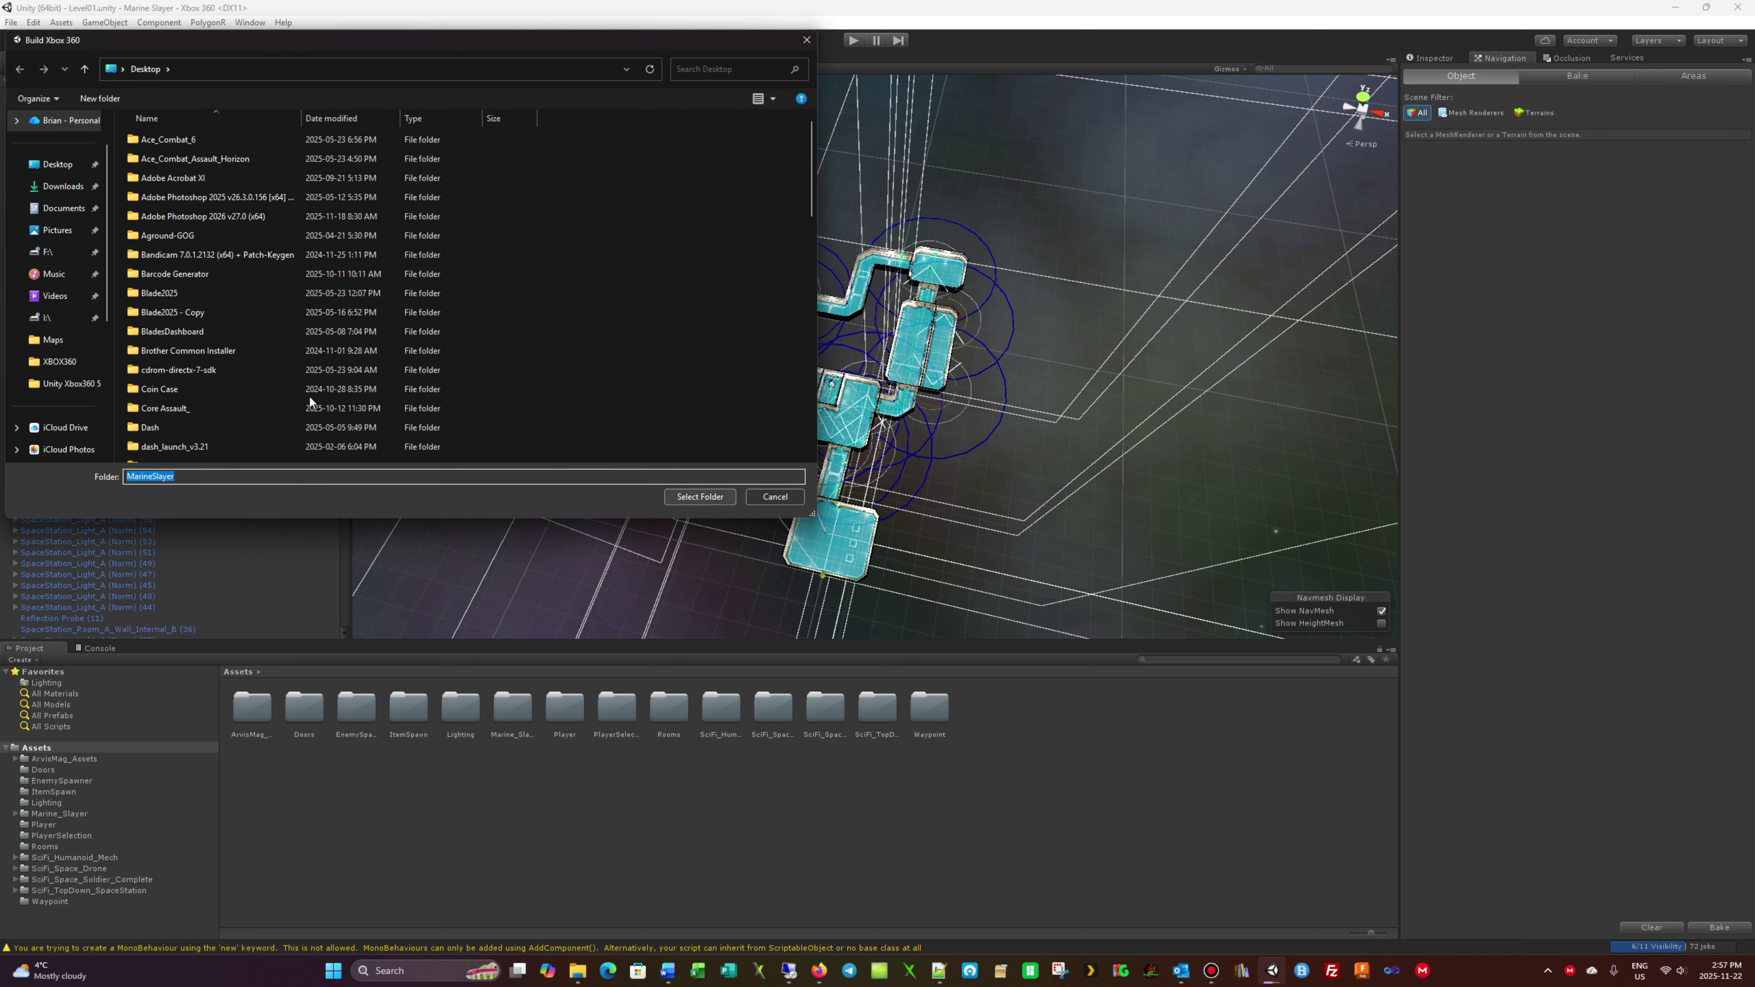
{"action": "left_click", "coordinate": [694, 497]}
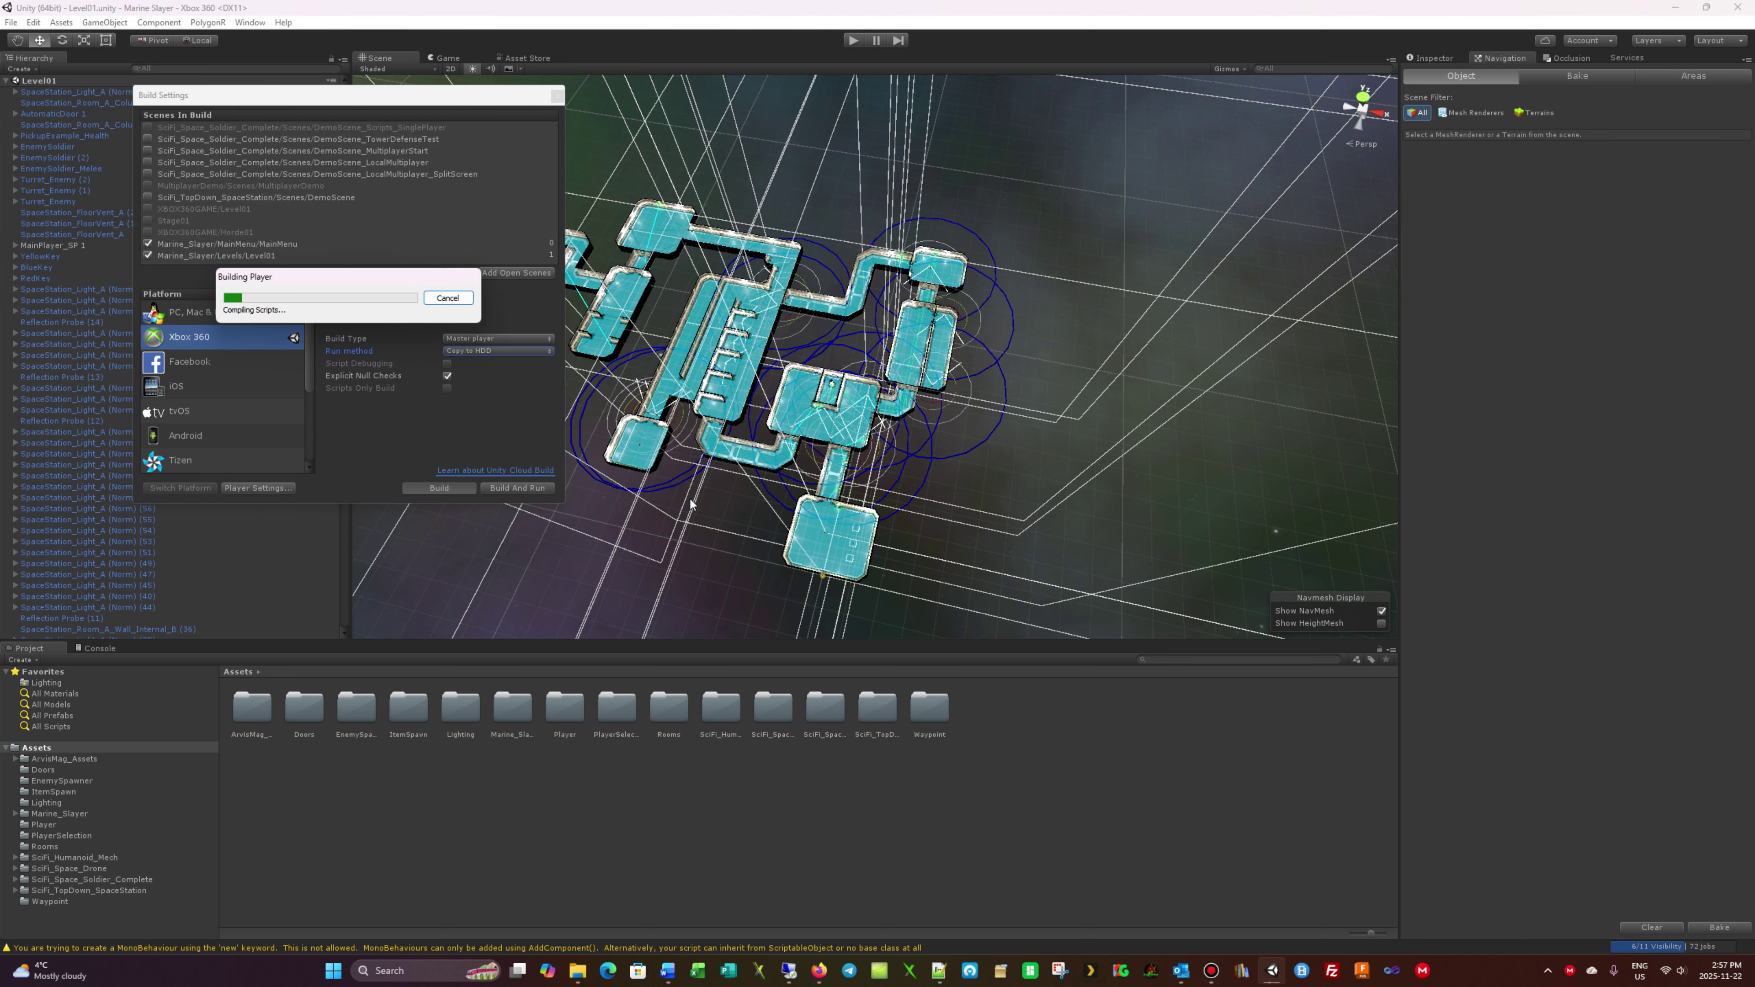